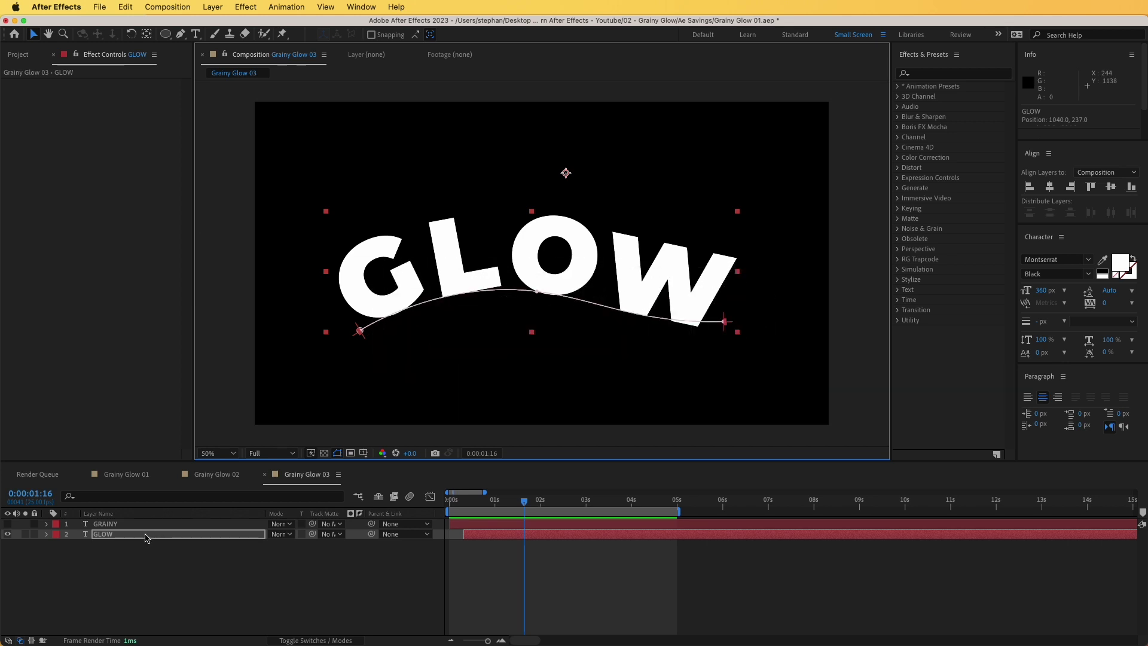
right_click(146, 536)
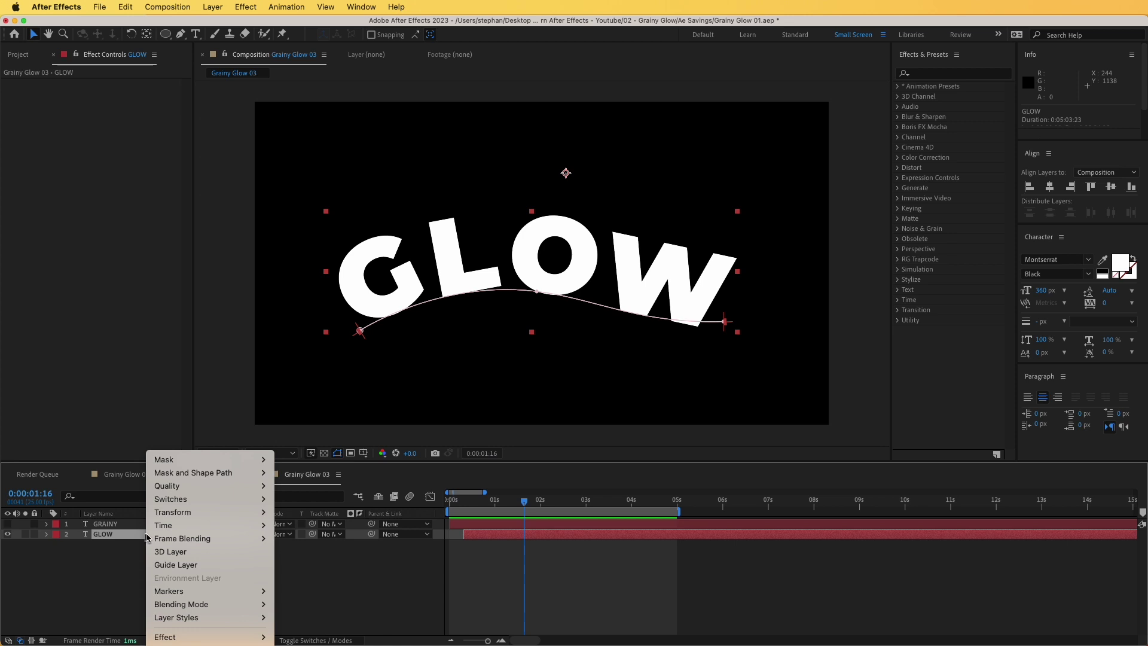
mouse_move(198, 618)
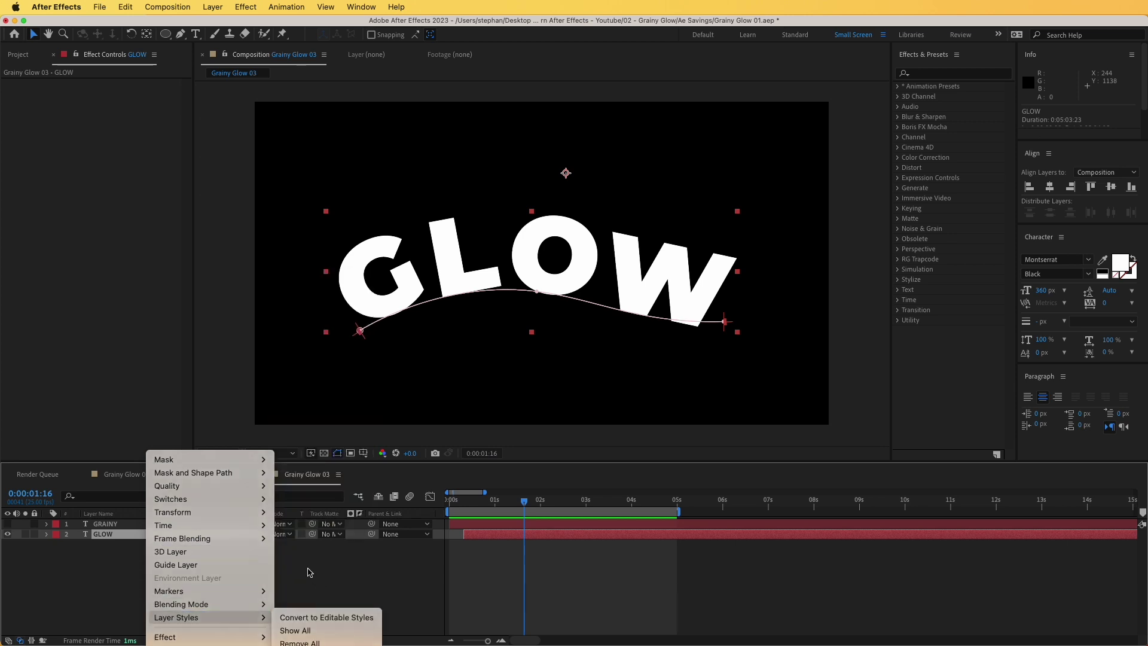
left_click(321, 586)
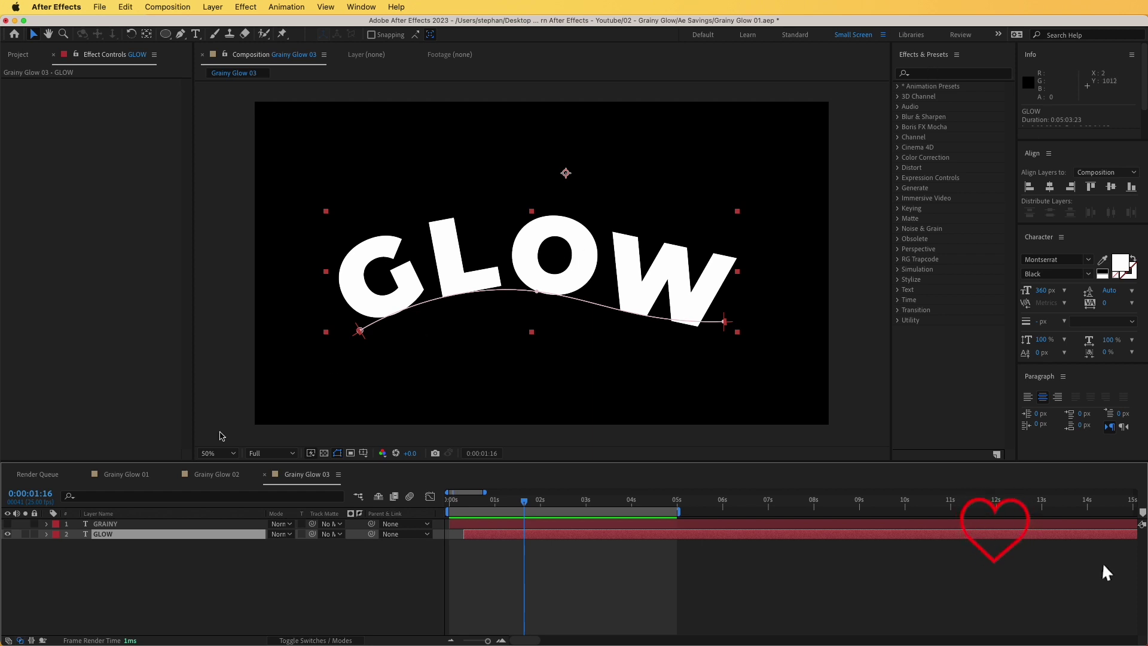
Find the Drop Shadow effect and apply it to the GLOW text layer.
left_click(945, 77)
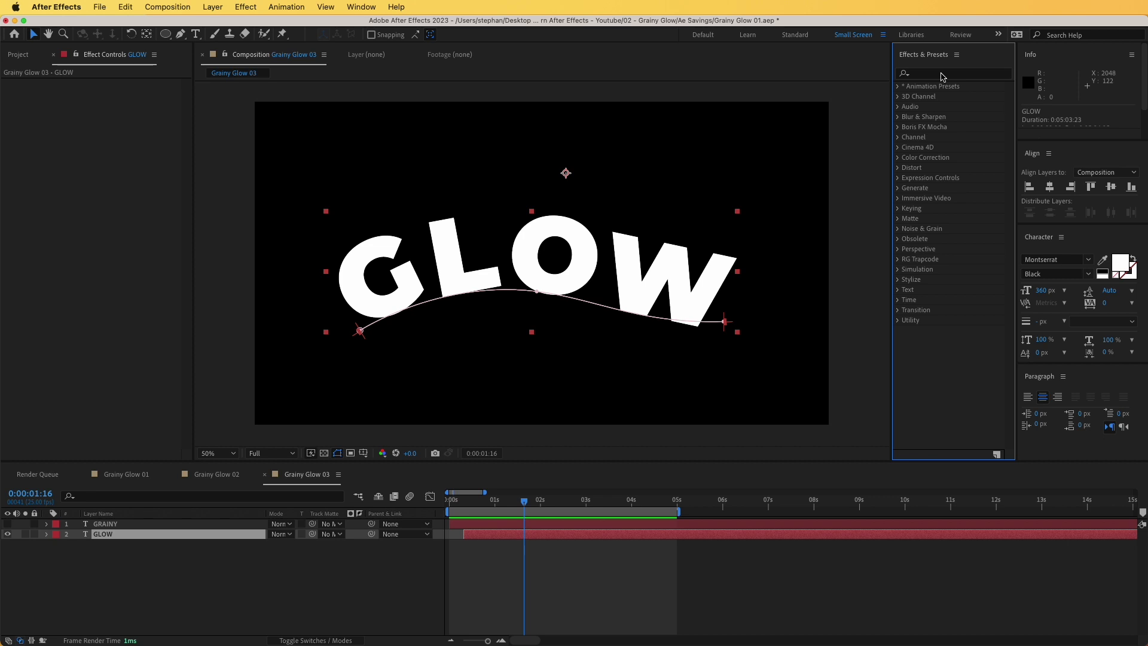
left_click(943, 77)
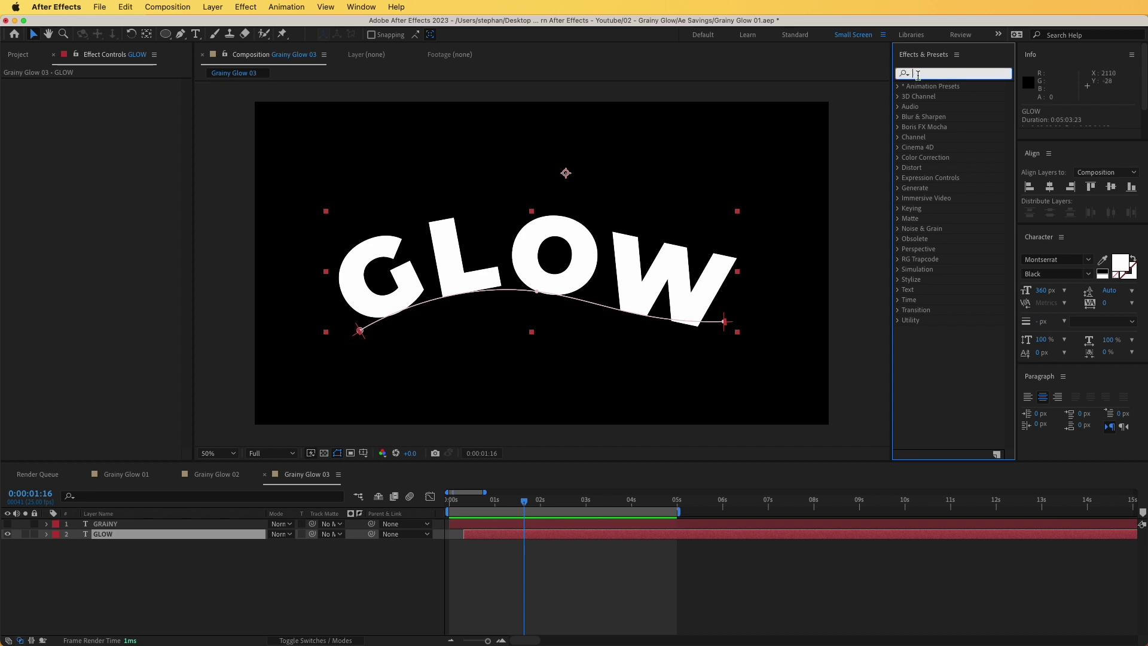
type("drop")
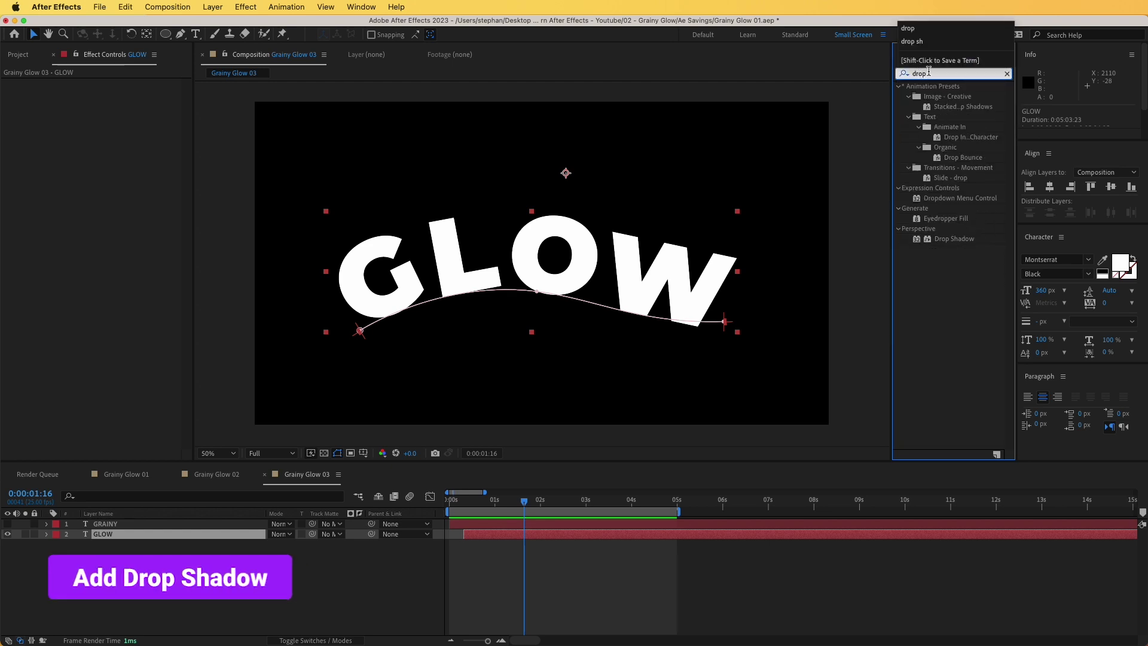
left_click(951, 240)
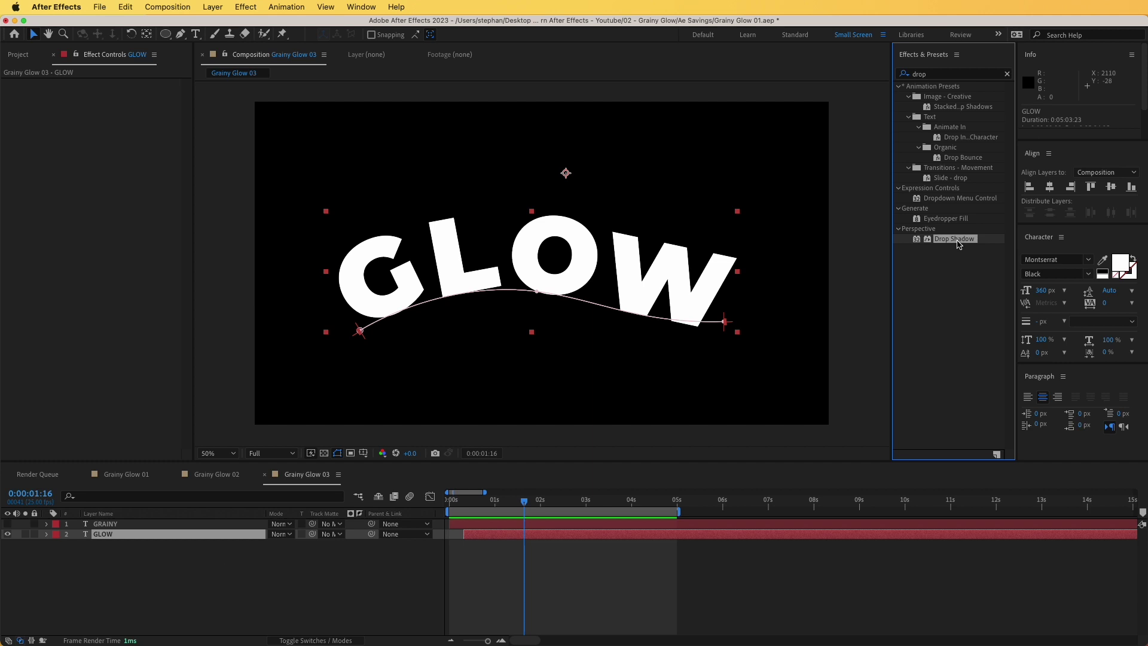
left_click_drag(958, 244, 113, 538)
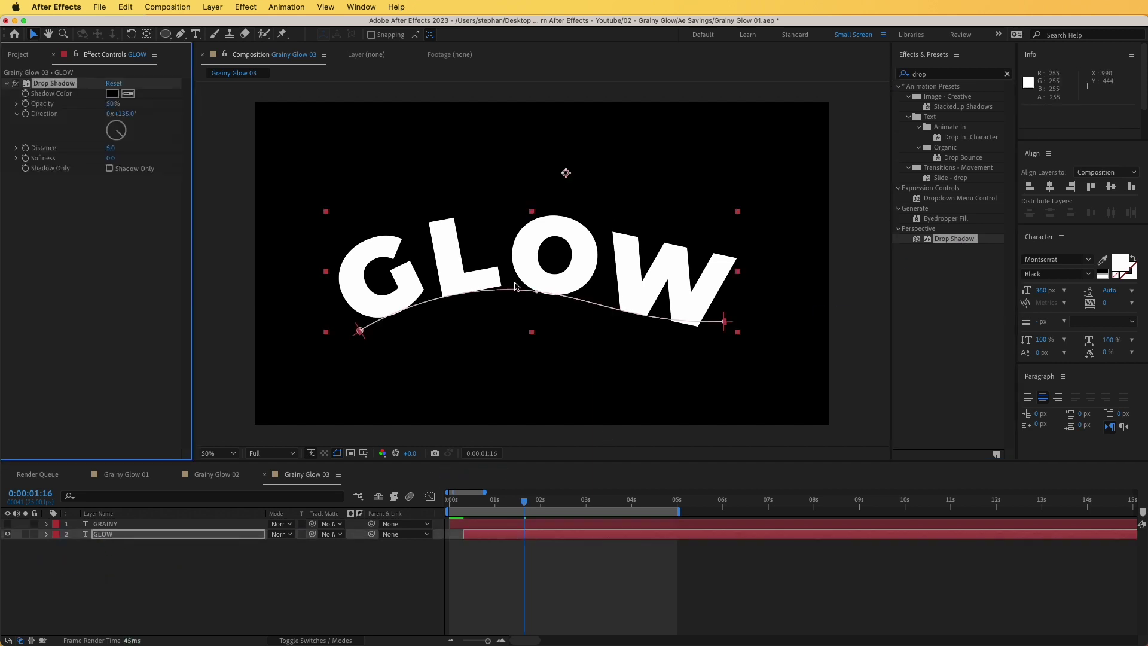
Create a 1920 x 1080 px medium purple solid and place it beneath the GLOW text layer as the background.
right_click(209, 564)
mouse_move(275, 575)
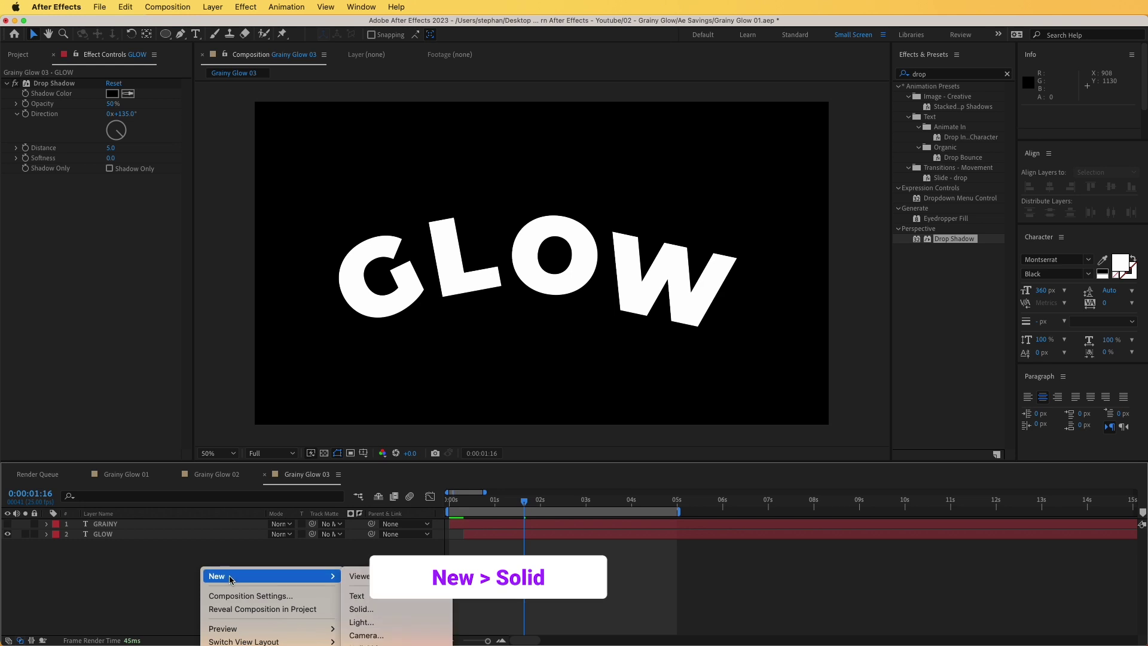
left_click(388, 604)
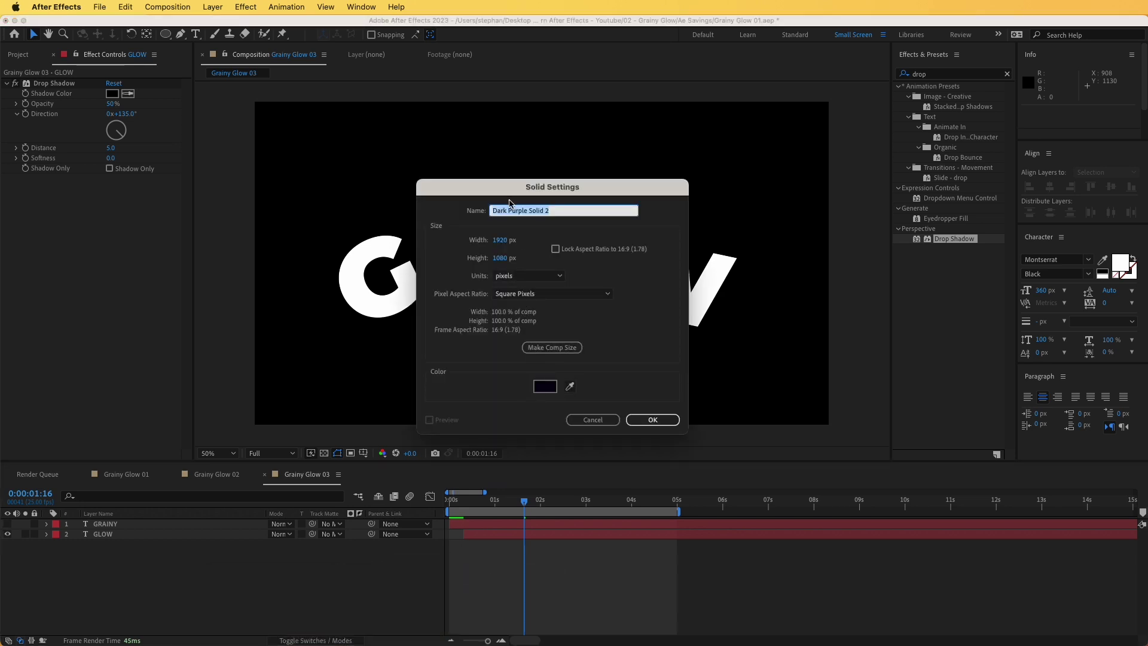
left_click(544, 386)
left_click(448, 284)
left_click_drag(449, 284, 439, 272)
left_click(604, 226)
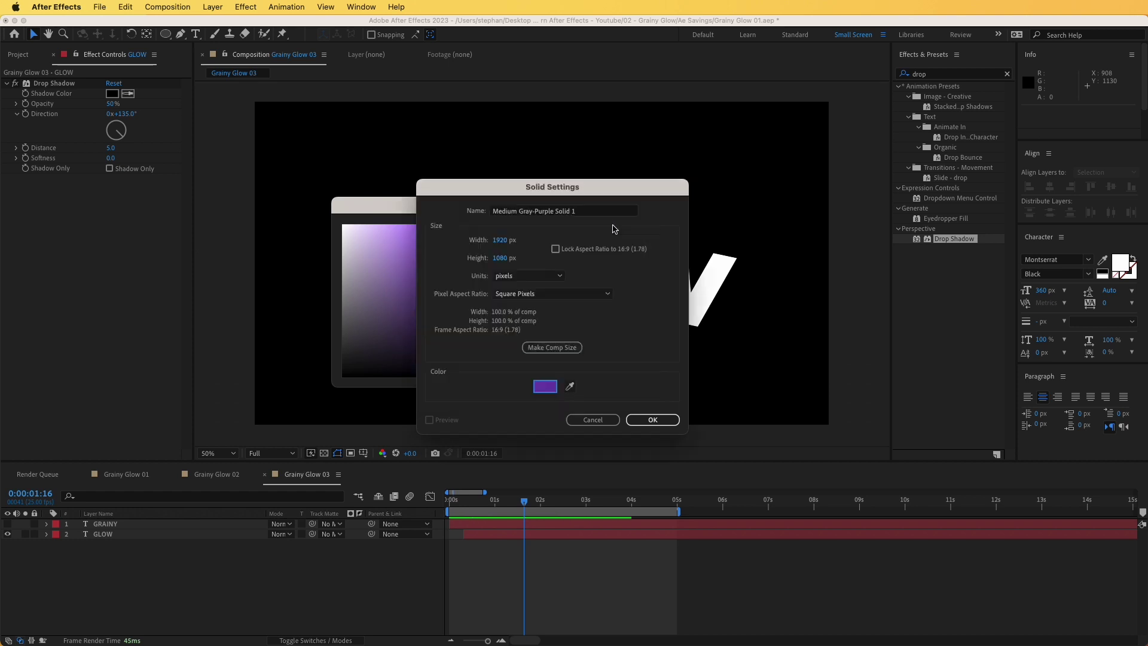
left_click(651, 420)
left_click_drag(97, 522, 125, 559)
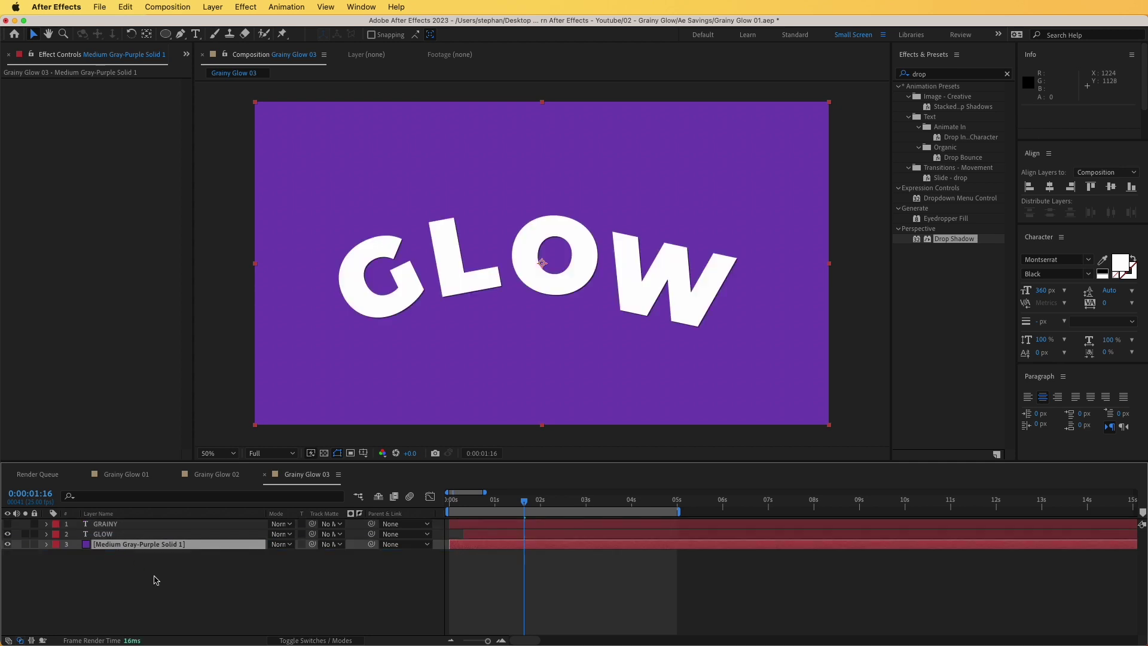
left_click(156, 579)
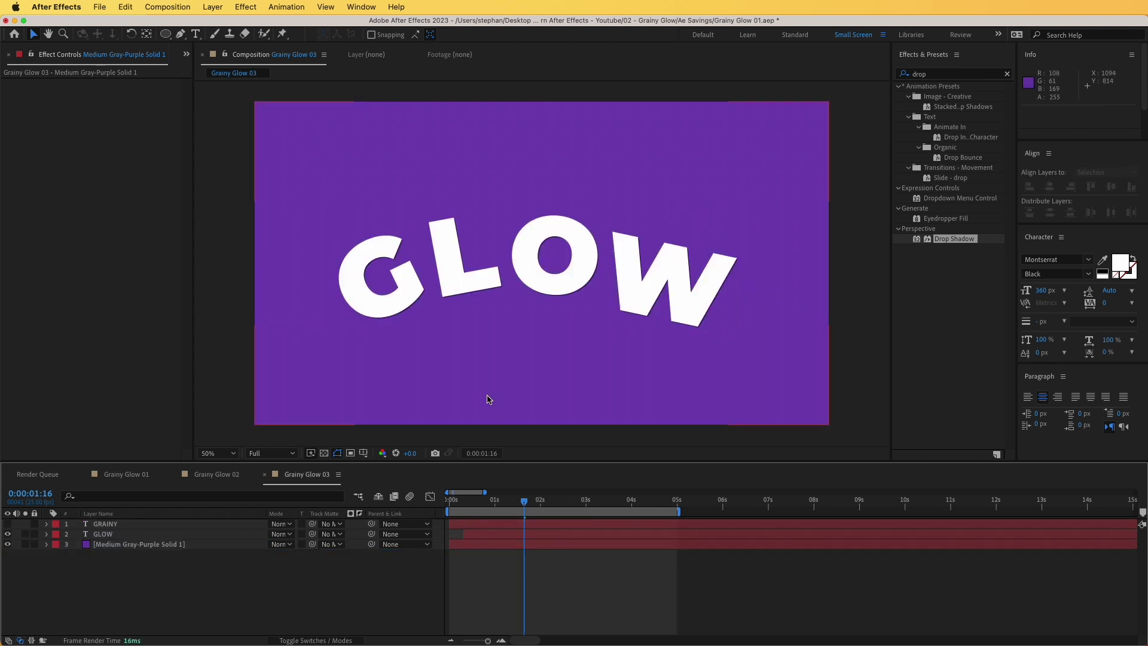
Set the GLOW layer's Drop Shadow distance to 29 and enable Shadow Only.
left_click(108, 534)
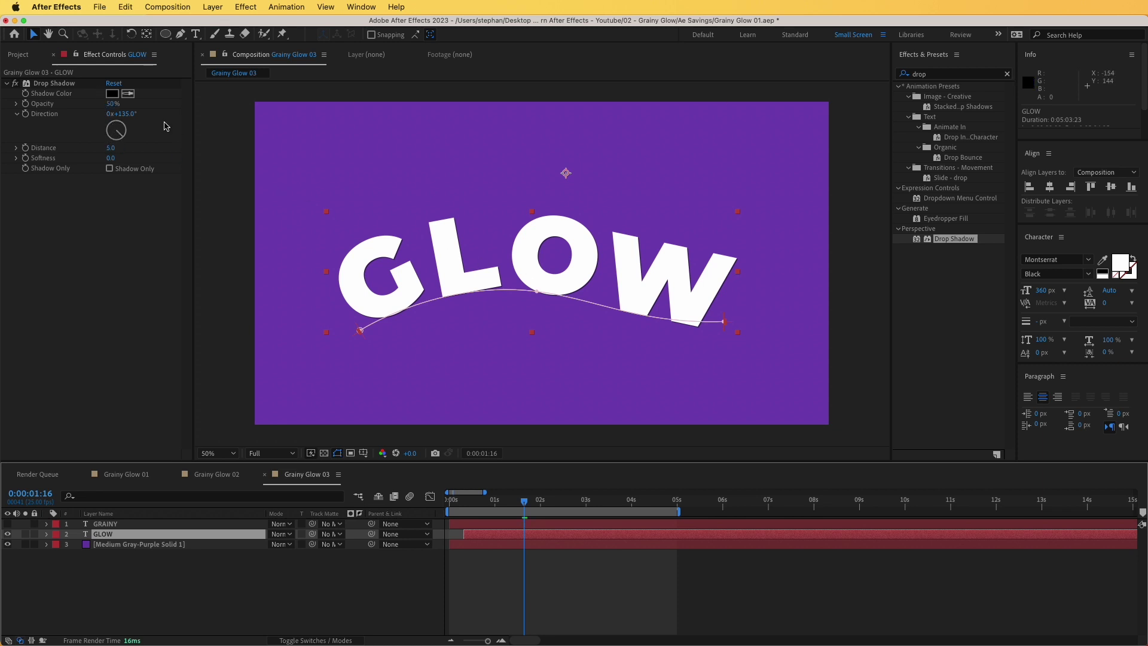
left_click_drag(110, 147, 122, 147)
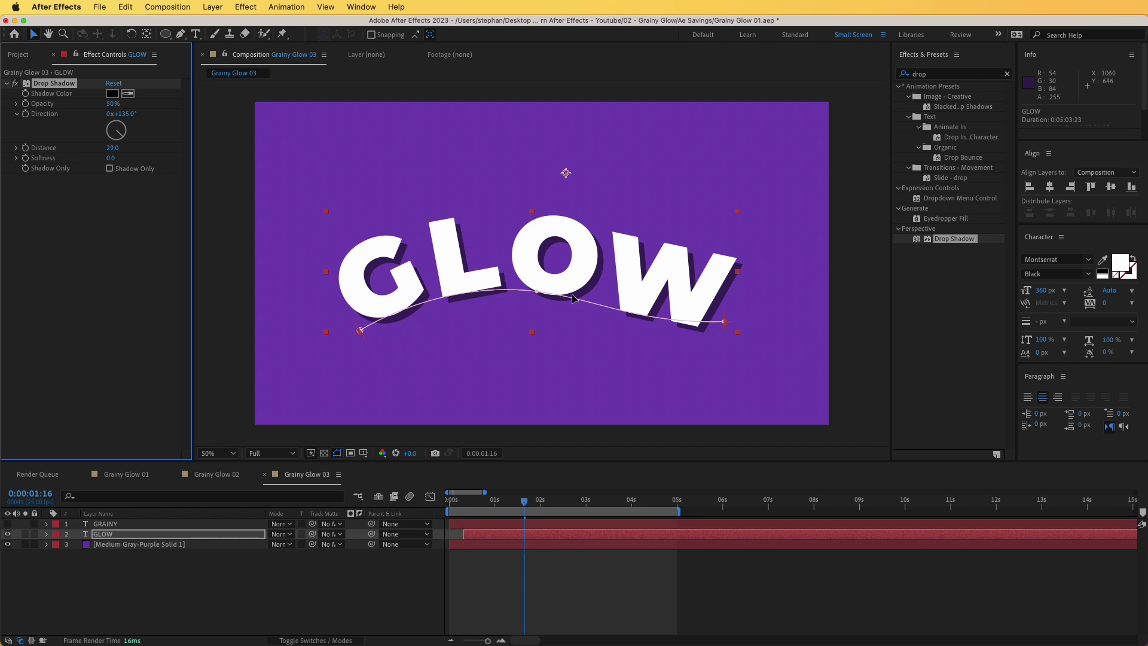
left_click(109, 169)
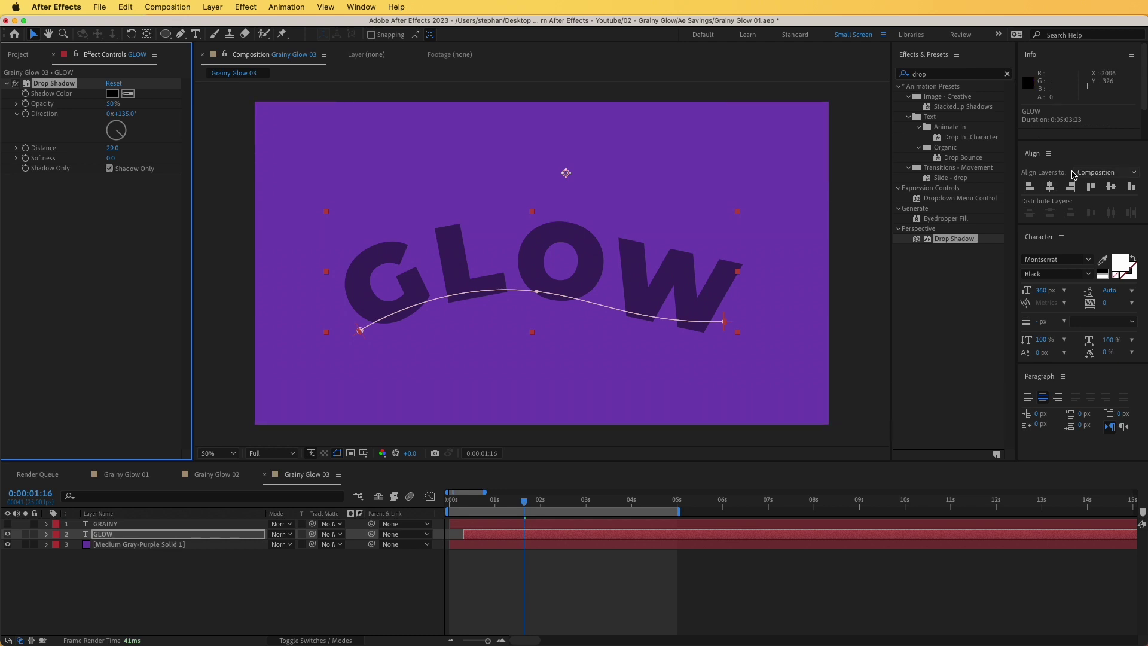
Add the Invert effect to the GLOW layer with its channel set to Alpha, and set the Drop Shadow opacity to 100%.
left_click(935, 75)
type("inver")
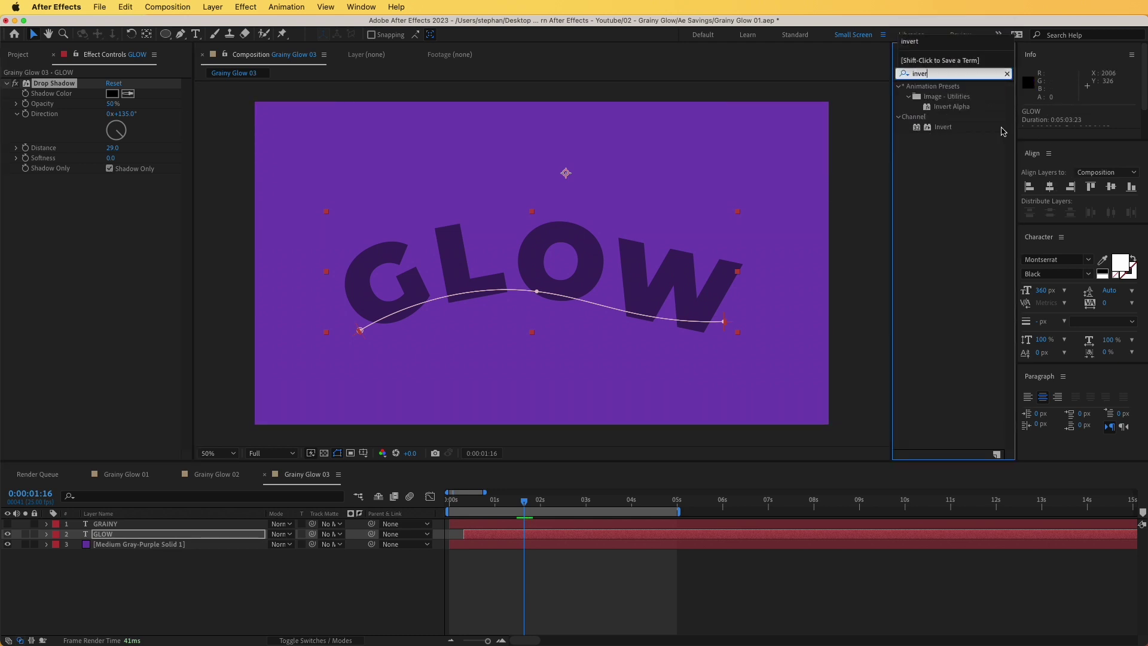
left_click_drag(943, 127, 87, 254)
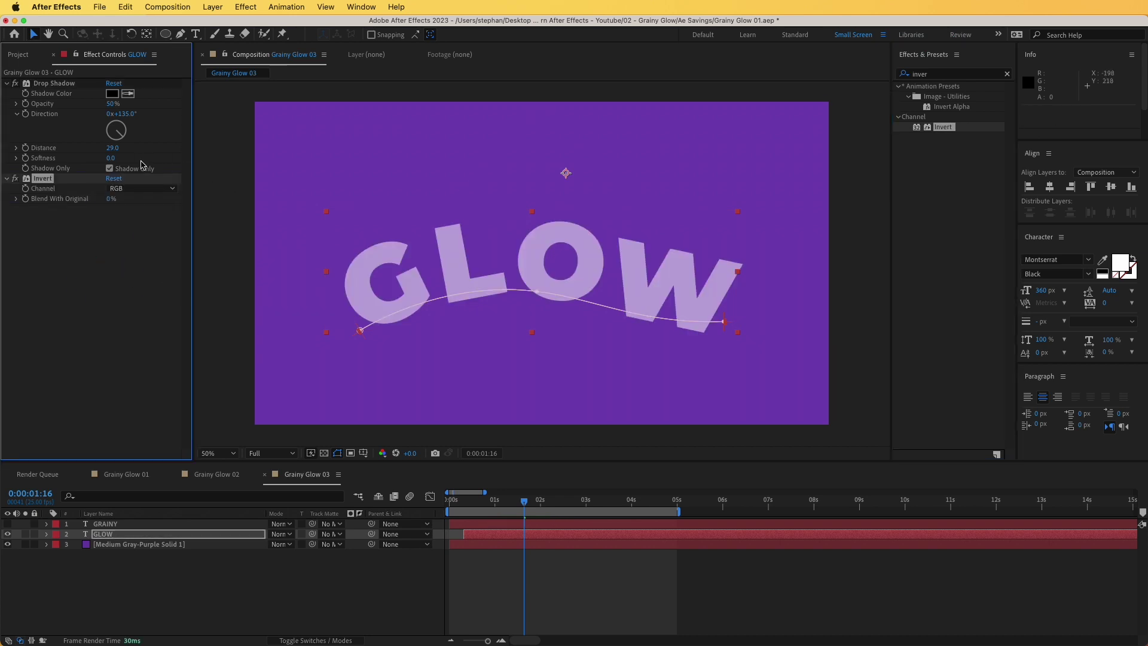
left_click(131, 191)
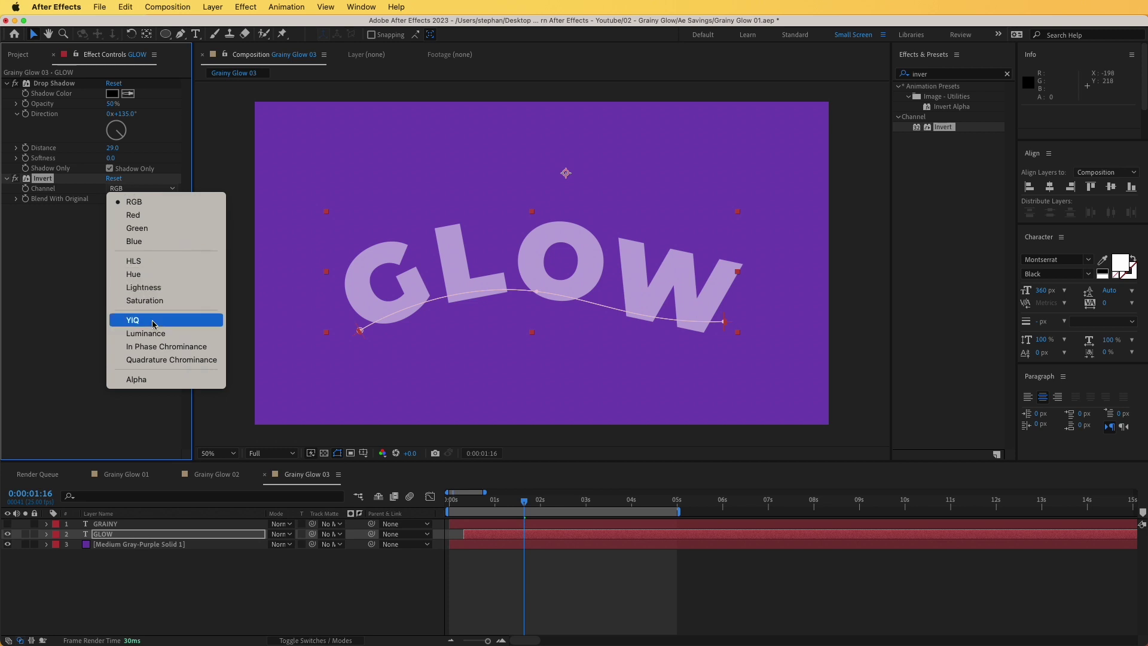
left_click(142, 380)
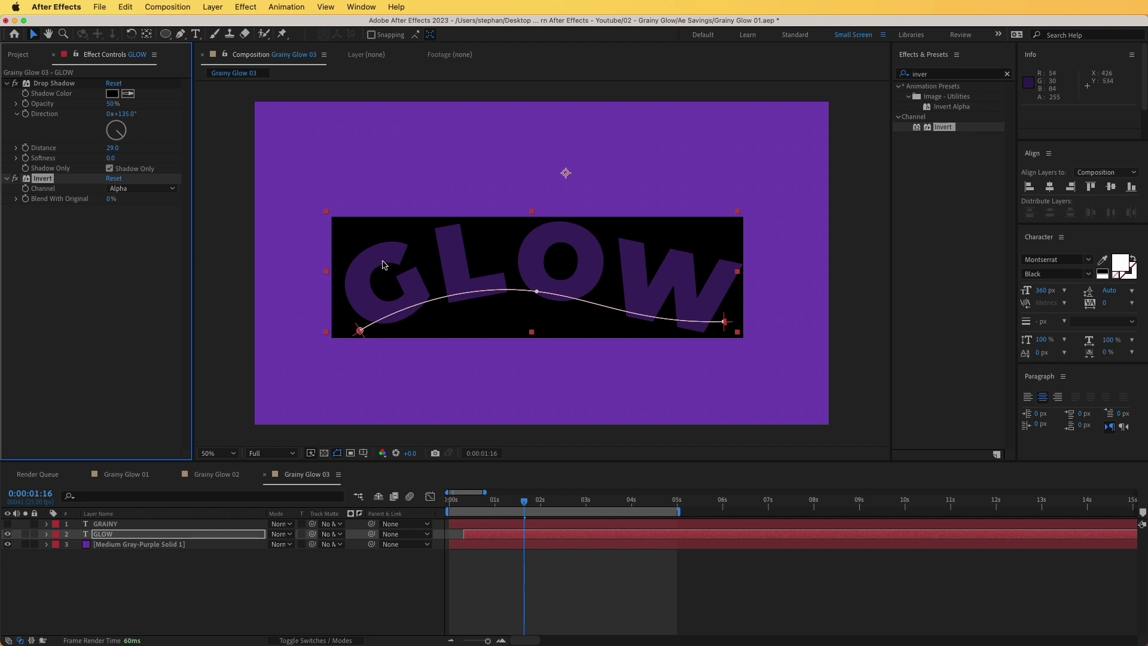
left_click_drag(113, 104, 179, 99)
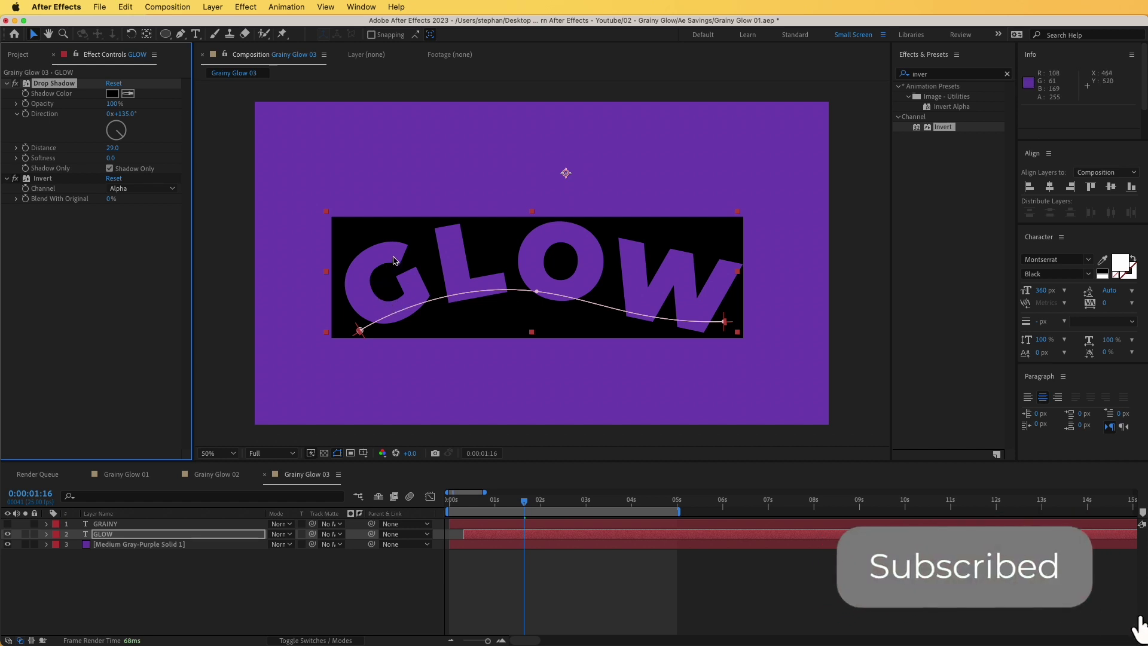
left_click(95, 282)
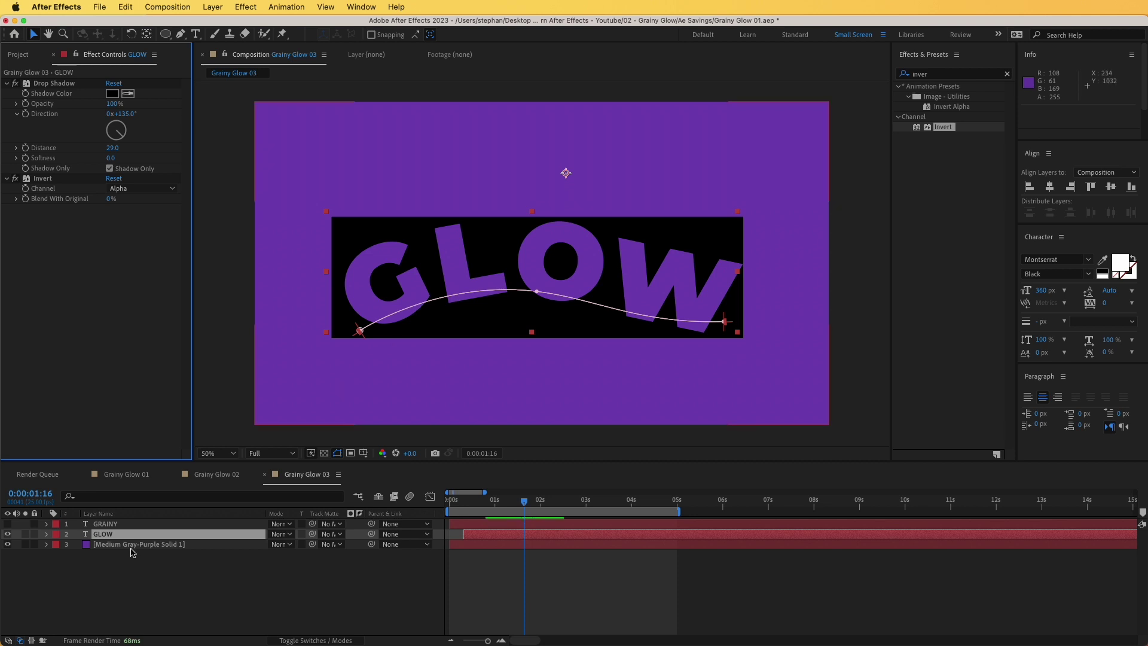
Add CC Composite below Invert on the GLOW layer, with Composite Original set to Behind and RGB Only turned off.
left_click(928, 75)
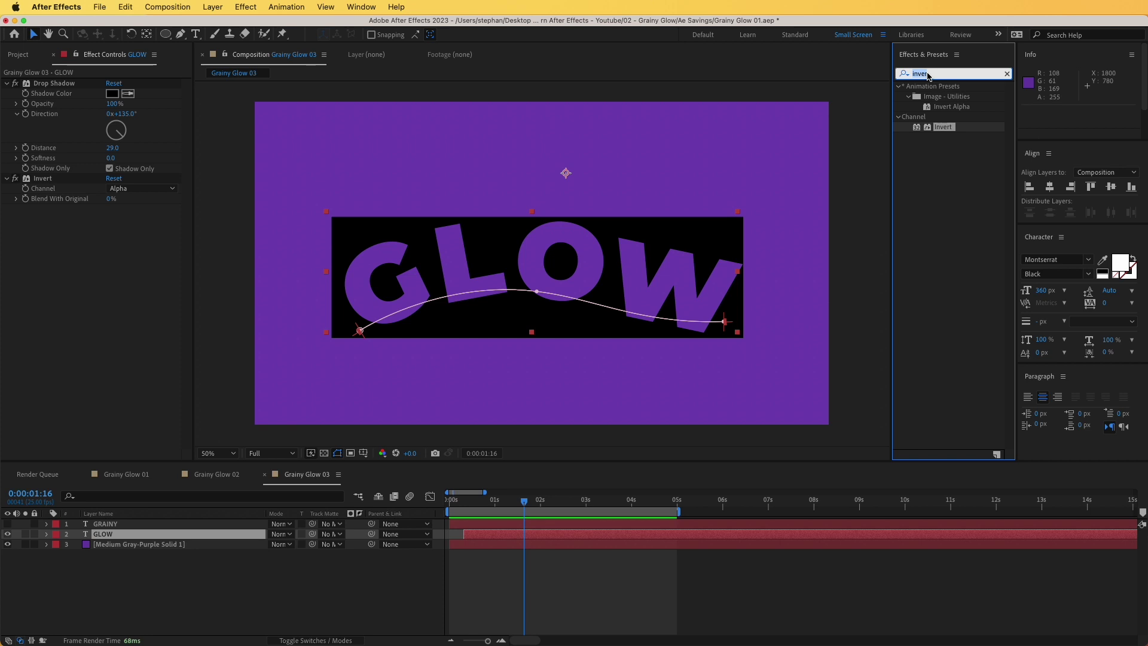
type("compo")
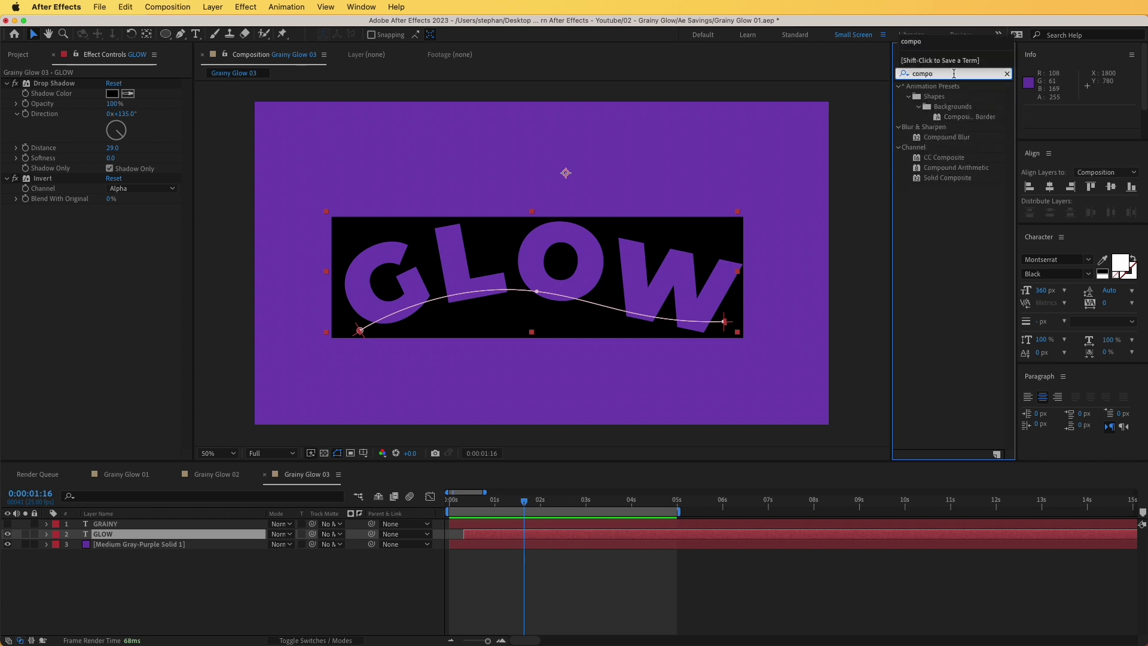
left_click_drag(938, 159, 51, 237)
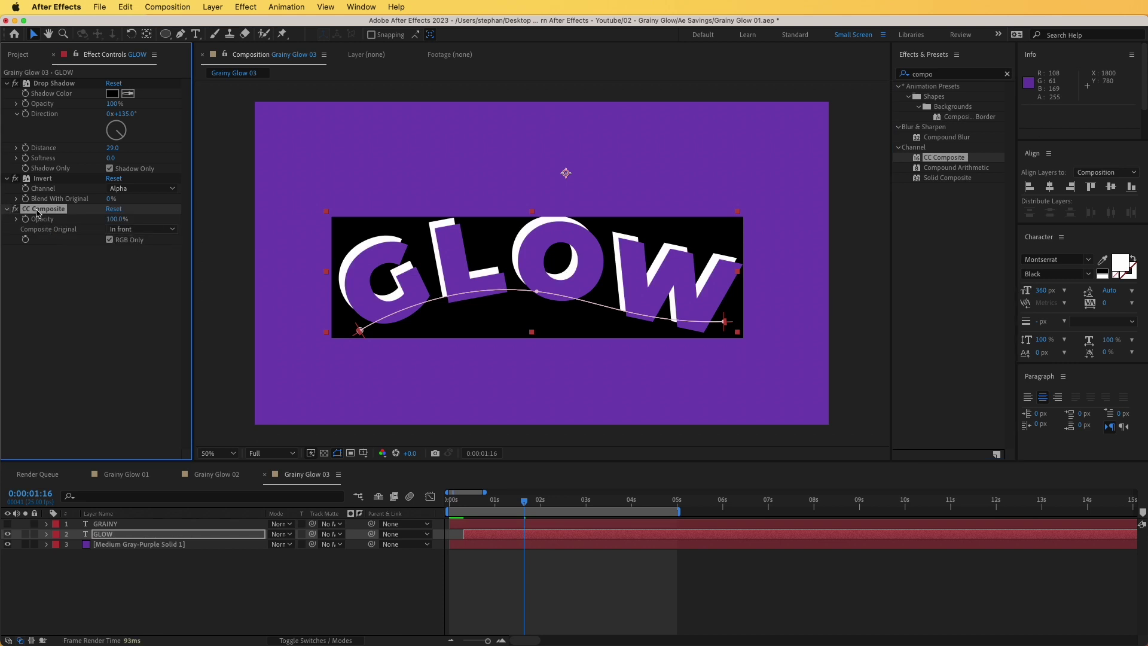
left_click(124, 230)
left_click(138, 255)
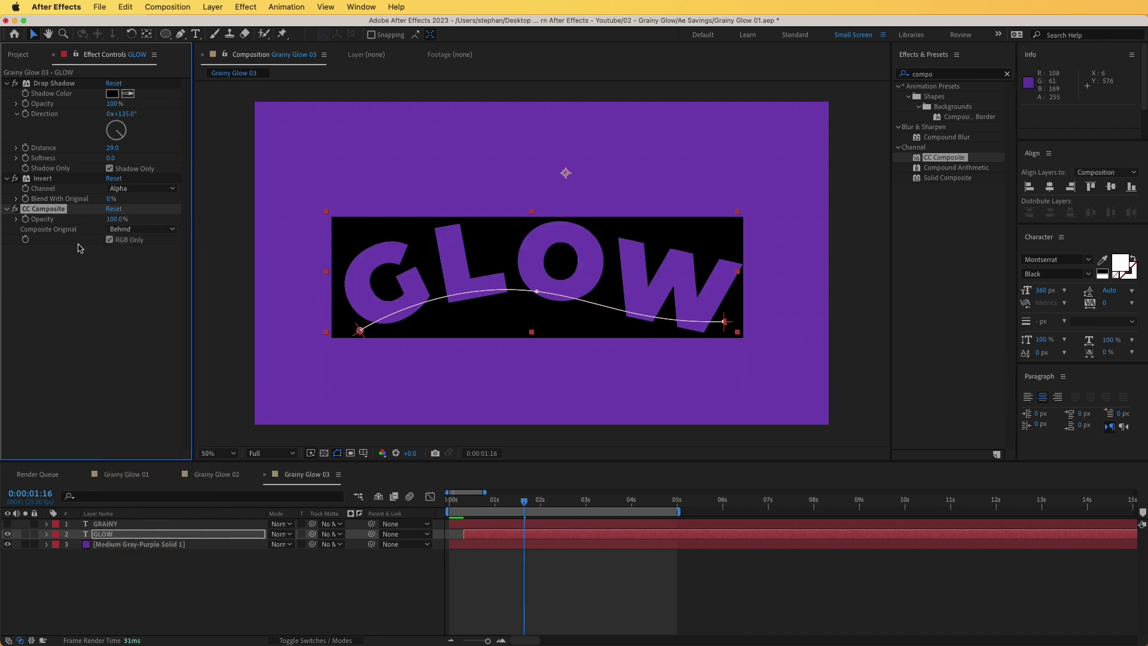
left_click(110, 240)
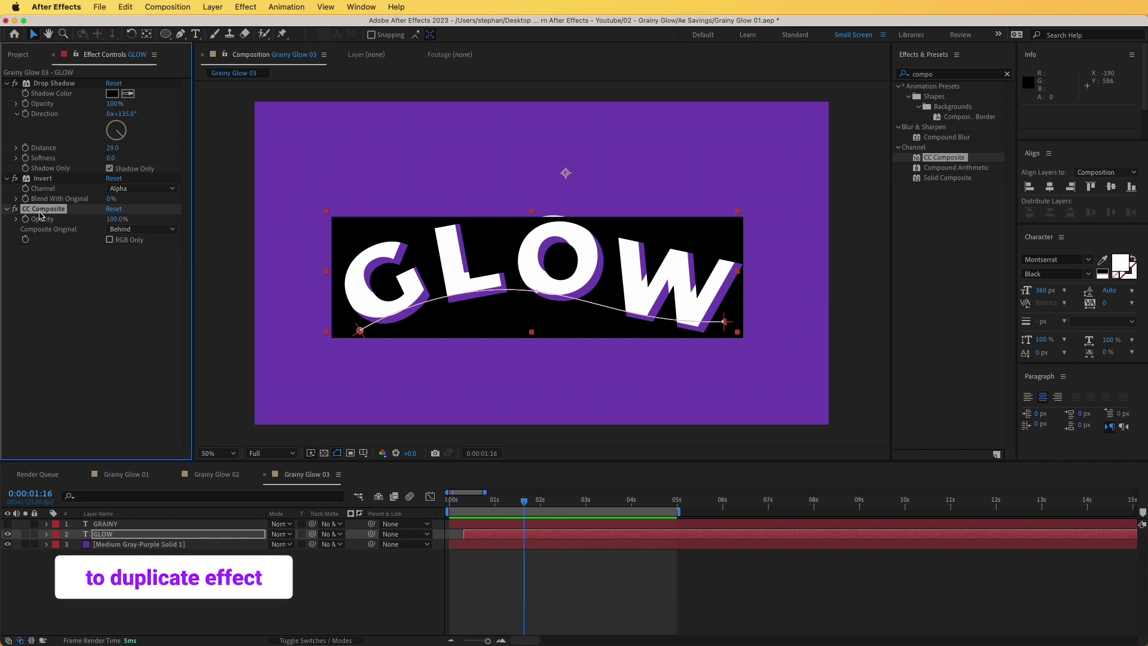
Duplicate CC Composite, place the copy directly below Invert, and set the copy's Composite Original to Stencil Alpha.
key("ctrl+d")
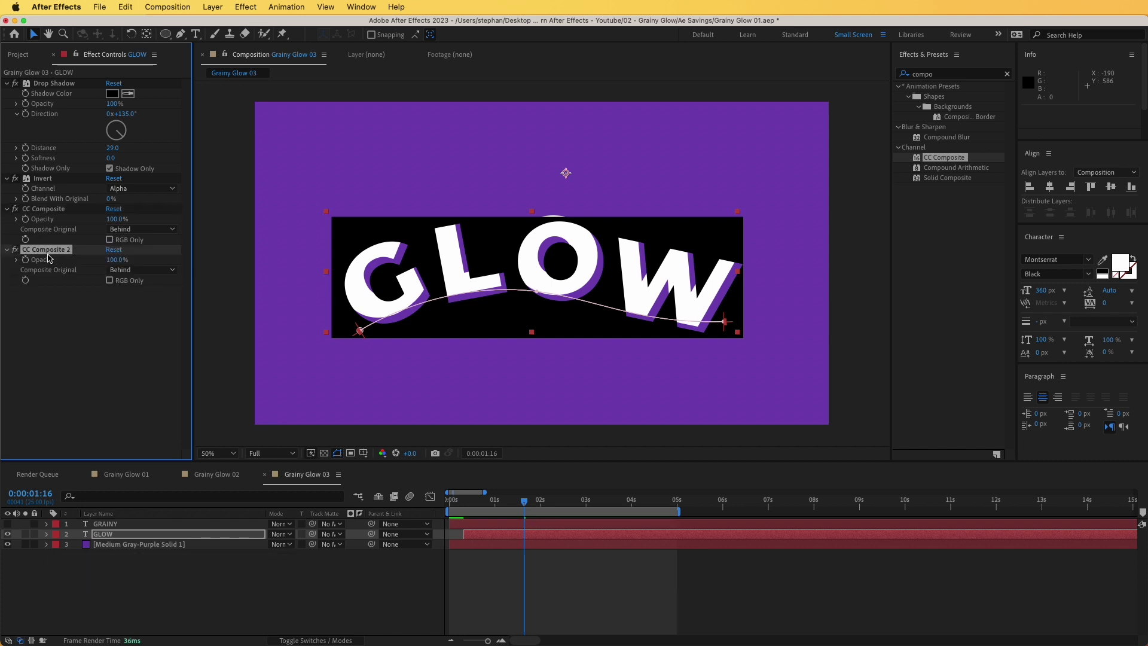
left_click_drag(49, 254, 49, 209)
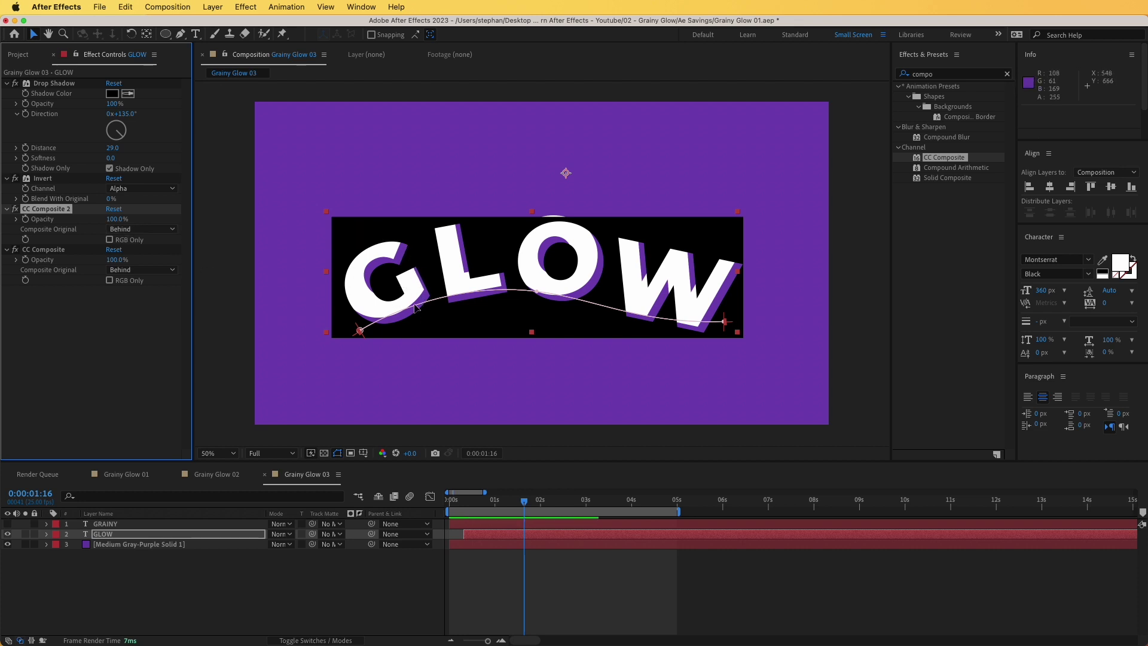
left_click(138, 230)
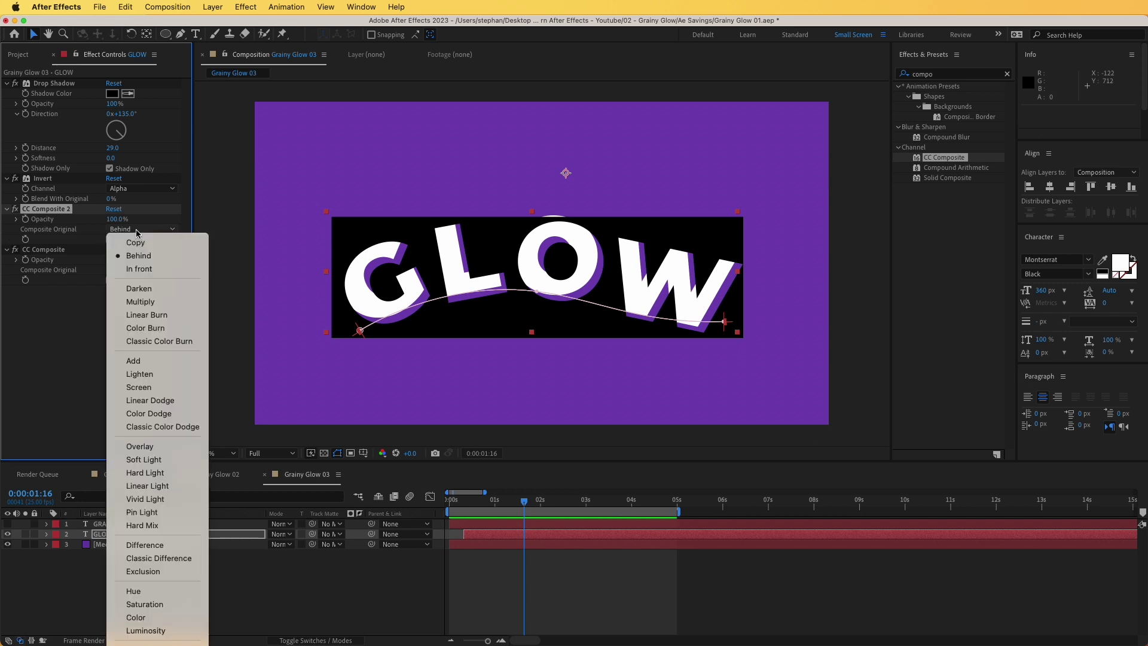
left_click(170, 643)
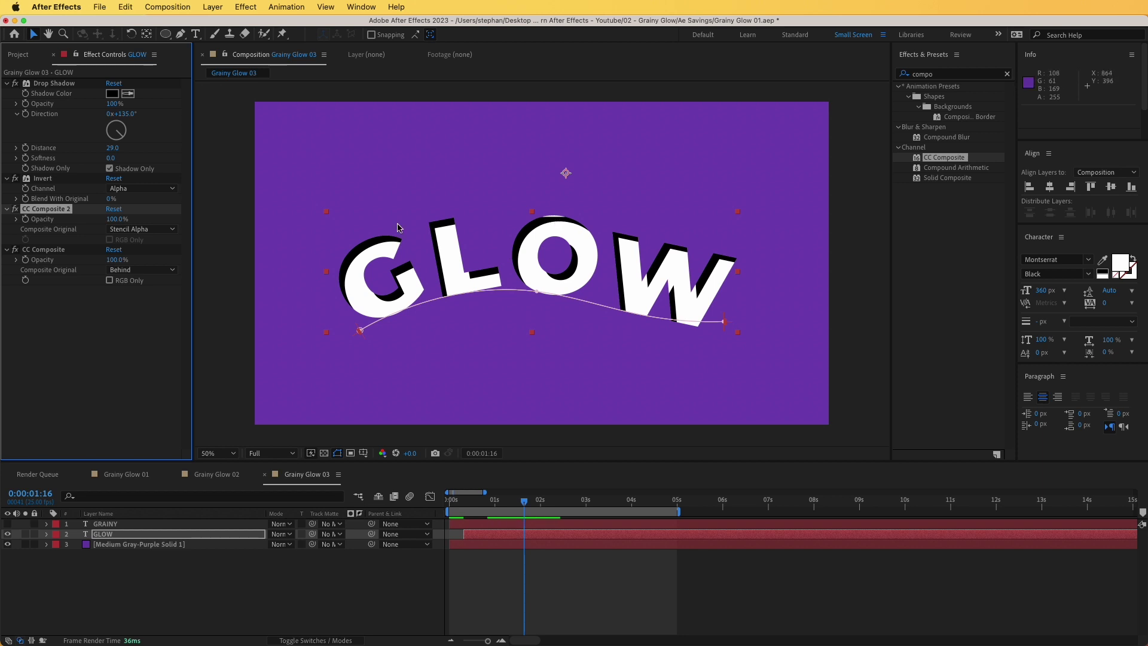
Set the Drop Shadow softness to 51 and its direction to 1x+50°, and deselect the GLOW layer.
left_click_drag(112, 158, 139, 154)
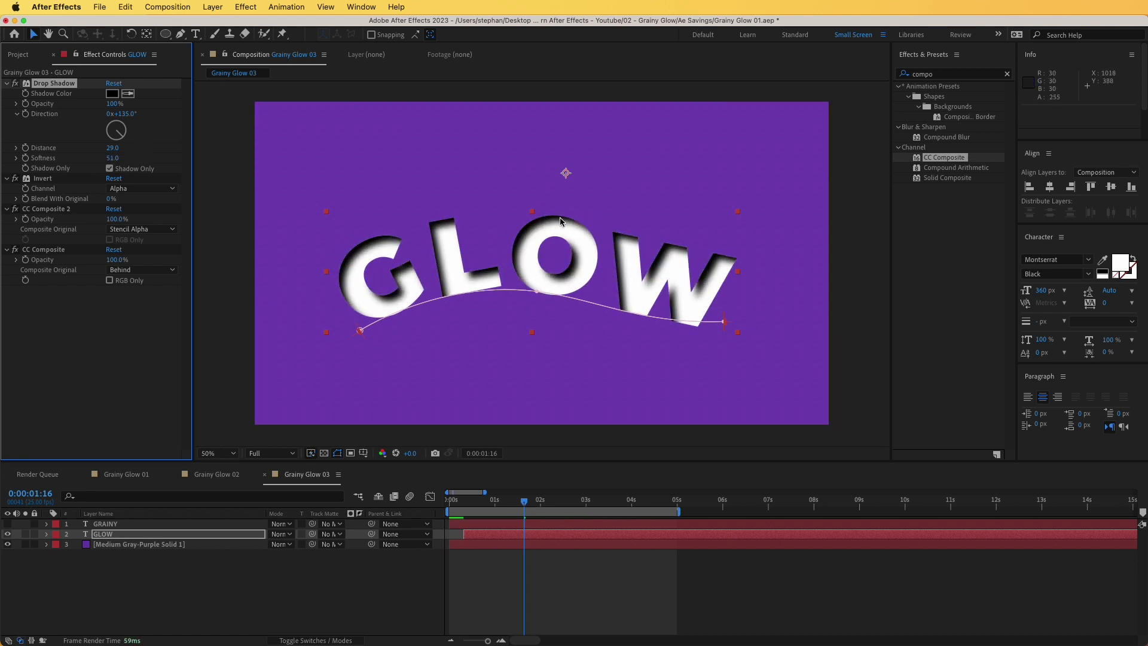
mouse_move(133, 144)
left_mouse_down()
mouse_move(125, 130)
mouse_move(117, 145)
mouse_move(101, 135)
mouse_move(114, 114)
mouse_move(124, 130)
left_mouse_up()
key("F2")
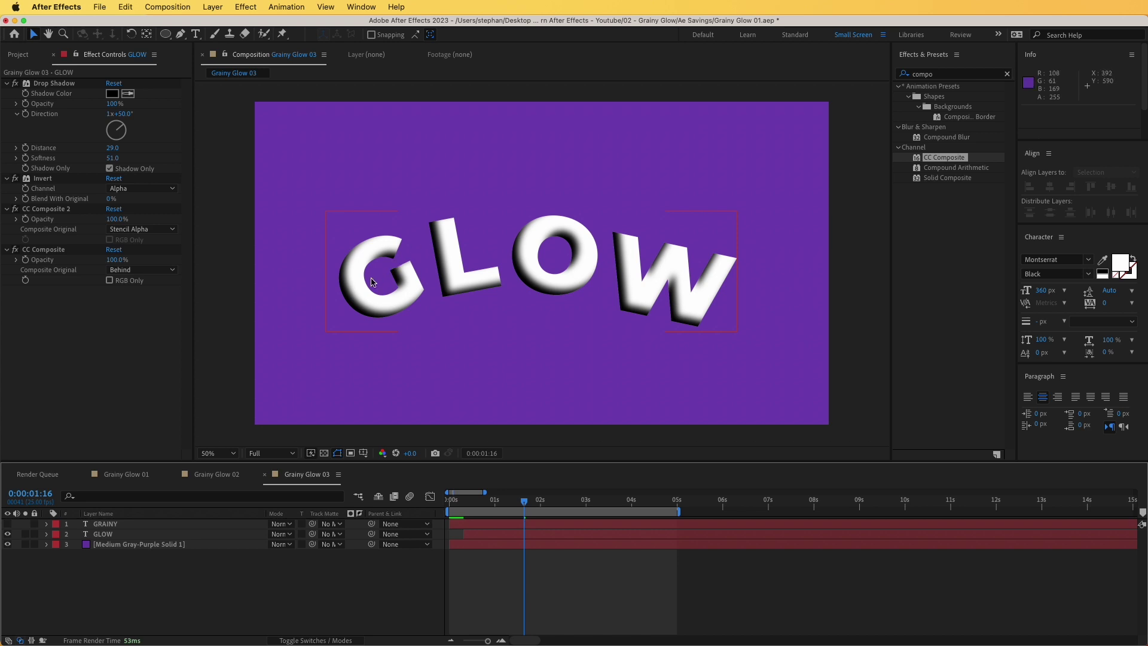
Add the Noise HLS effect below CC Composite on the GLOW layer and set its noise type to Grain.
left_click(687, 314)
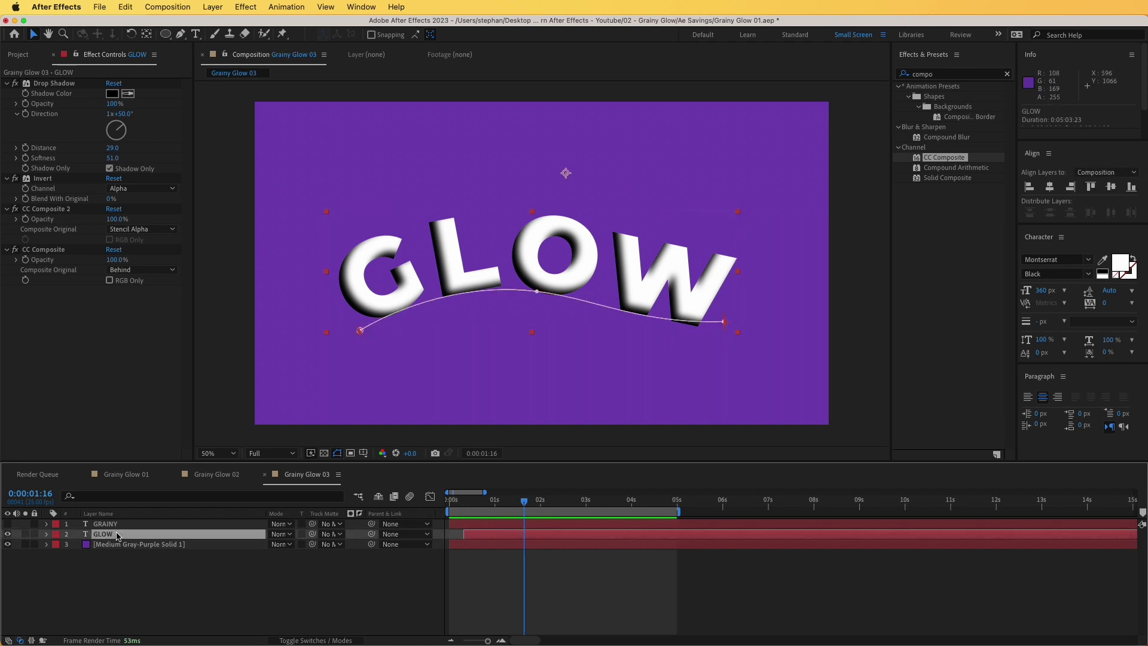
double_click(938, 73)
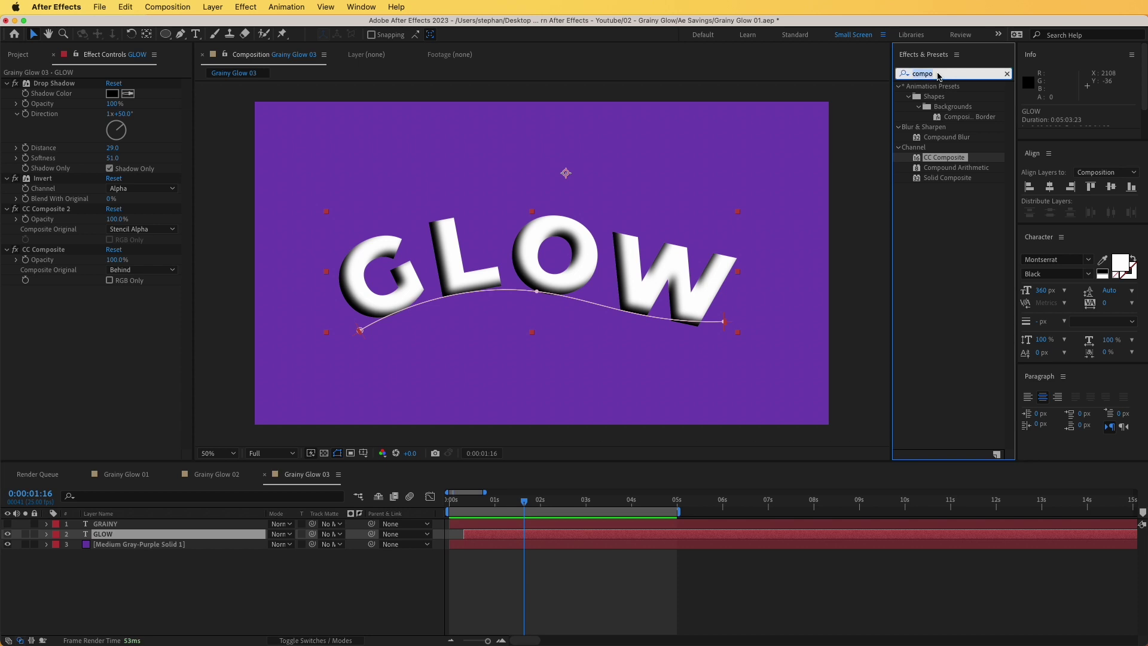
type("hls")
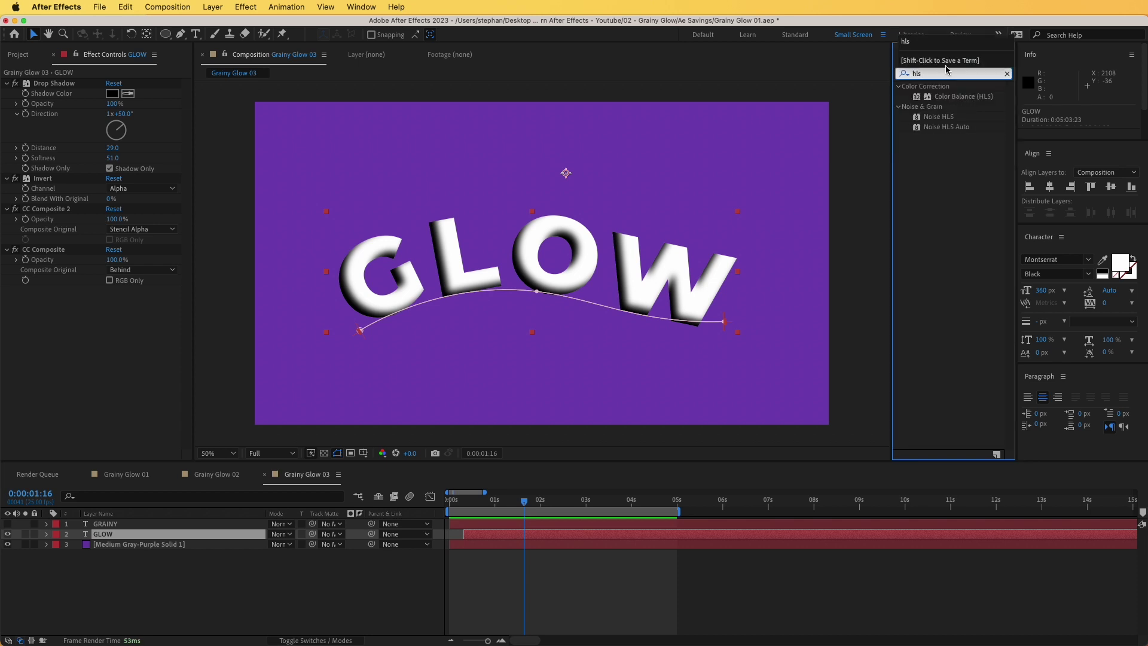
left_click_drag(944, 120, 281, 343)
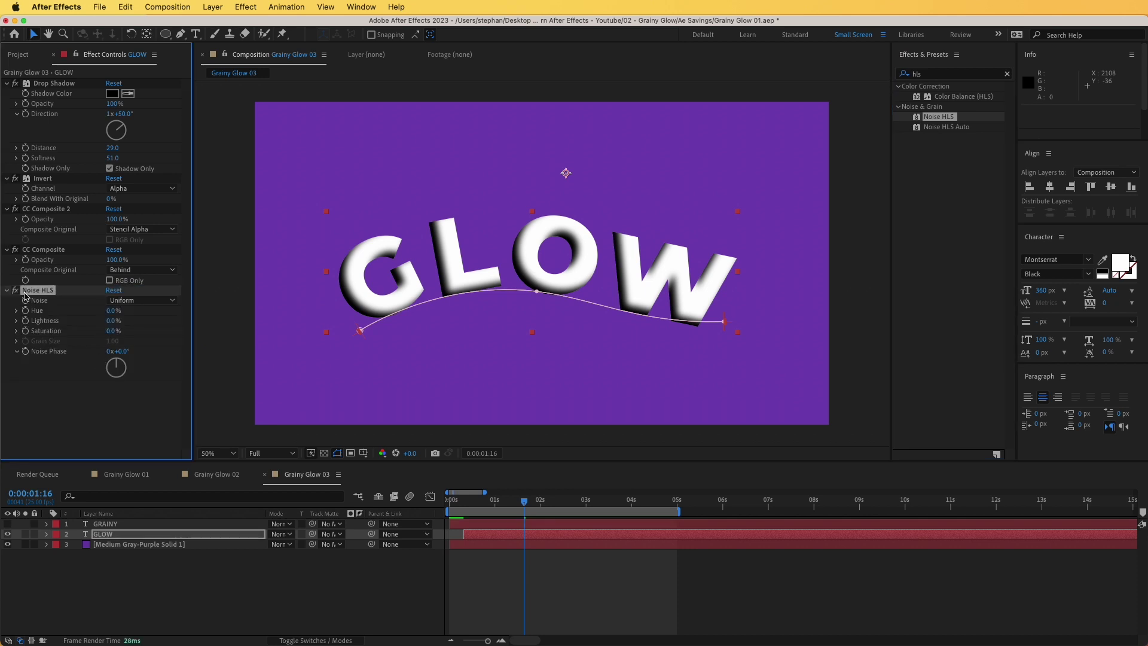
left_click(138, 300)
left_click(136, 339)
Set the Noise HLS lightness to 110% and its grain size to 2.
left_click_drag(113, 320, 286, 352)
key("period")
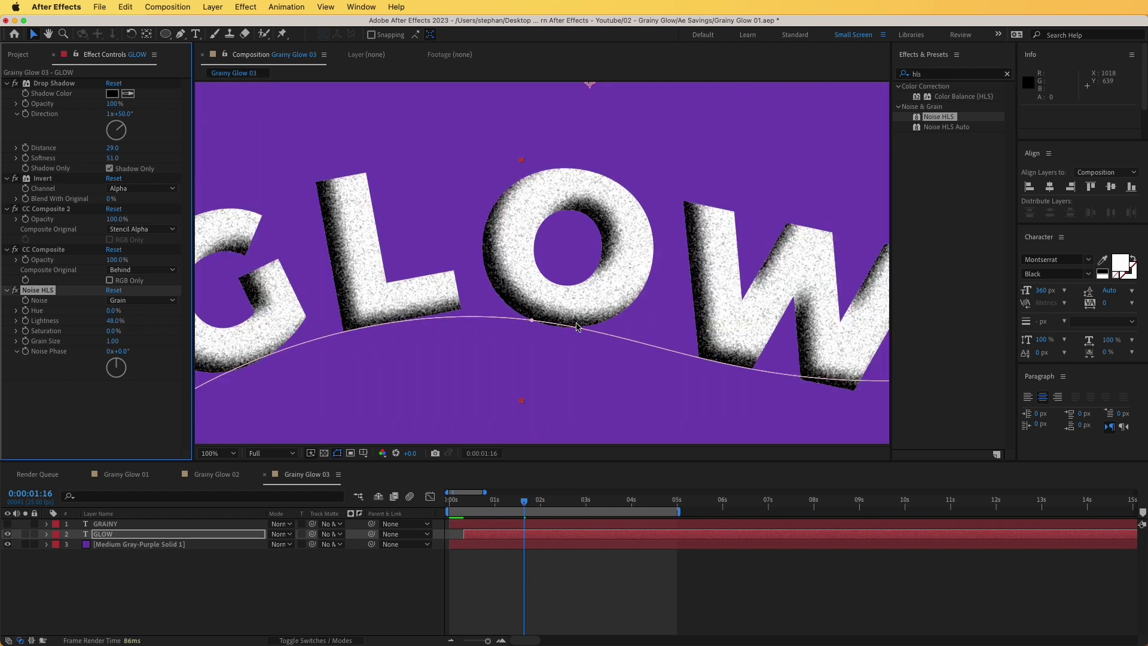
key("comma")
key("period")
left_click(116, 321)
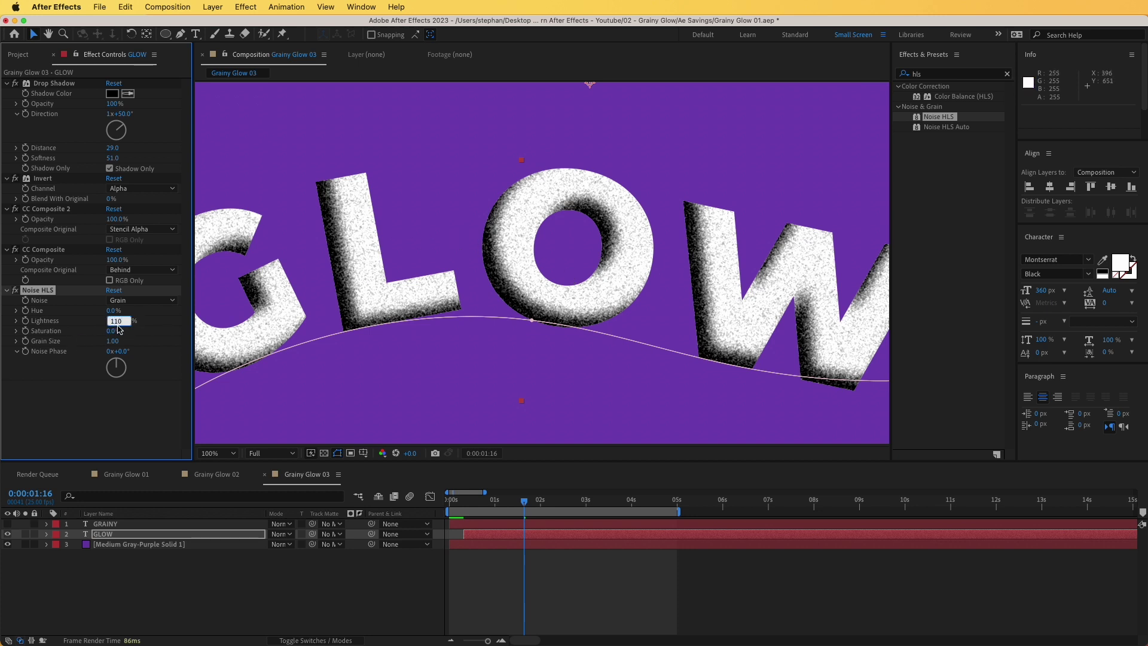
key("Return")
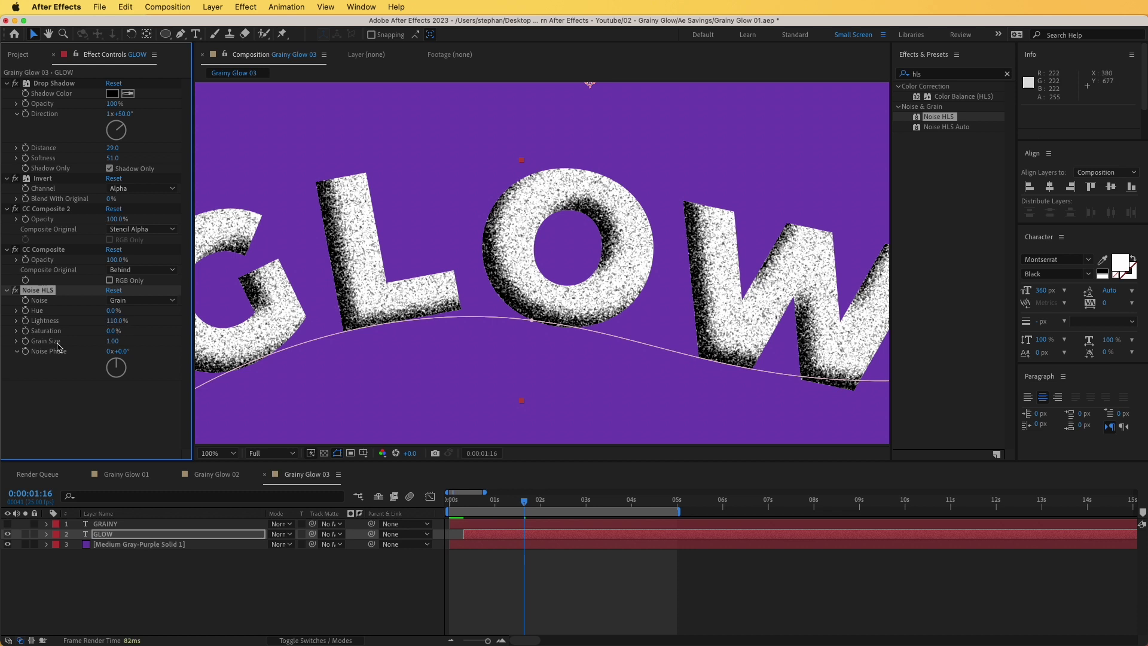
left_click(111, 342)
type("2")
key("Return")
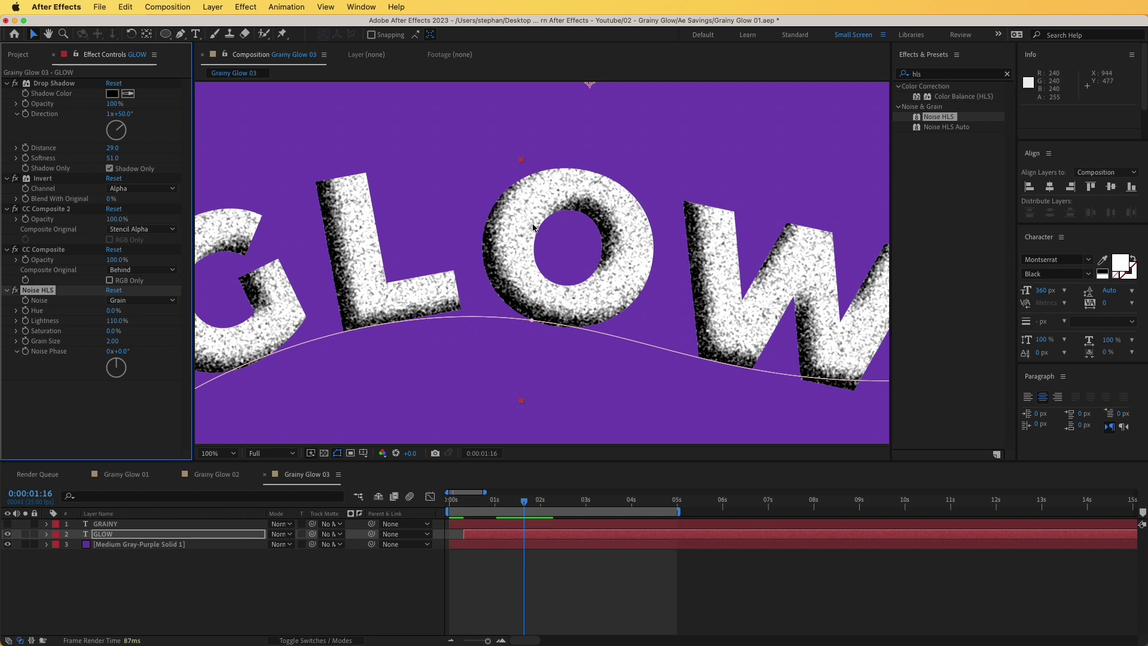
Find the Brightness & Contrast effect and add it below Noise HLS on the GLOW layer.
left_click(935, 75)
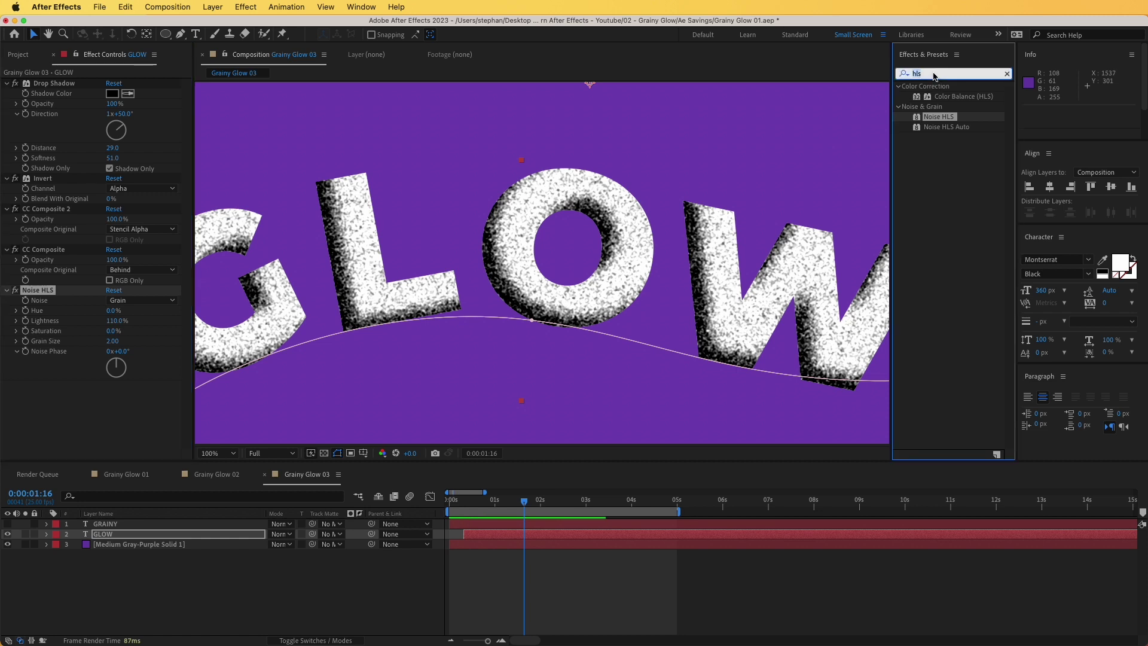
key("BackSpace")
key("BackSpace")
key("BackSpace")
type("con")
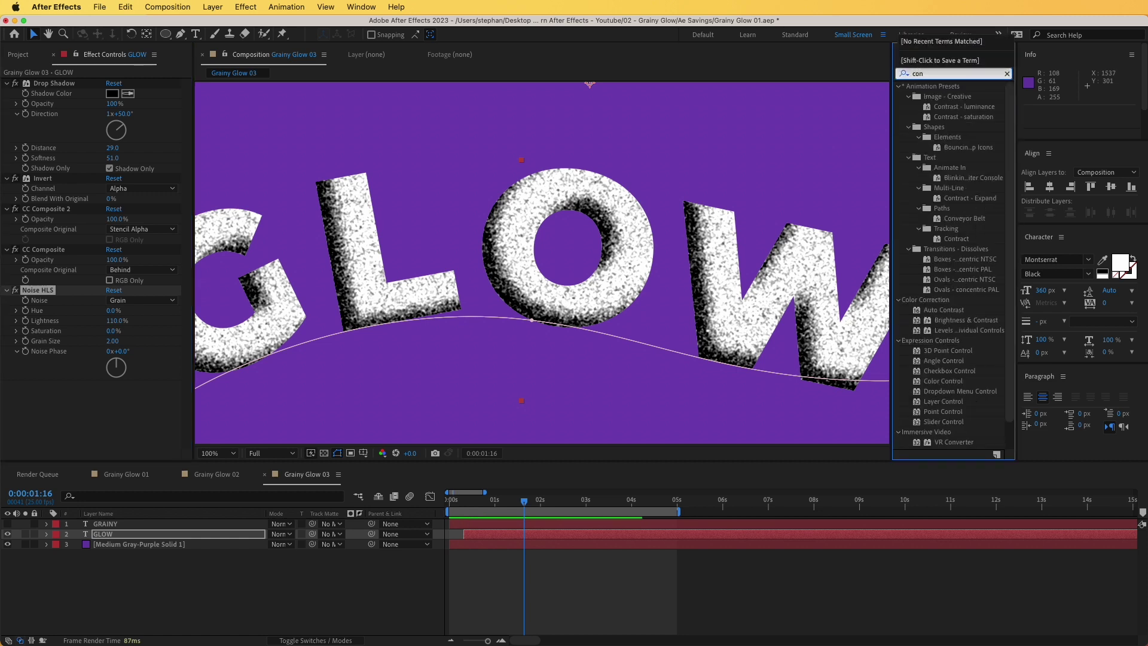
type("tro")
key("super+a")
type("bright")
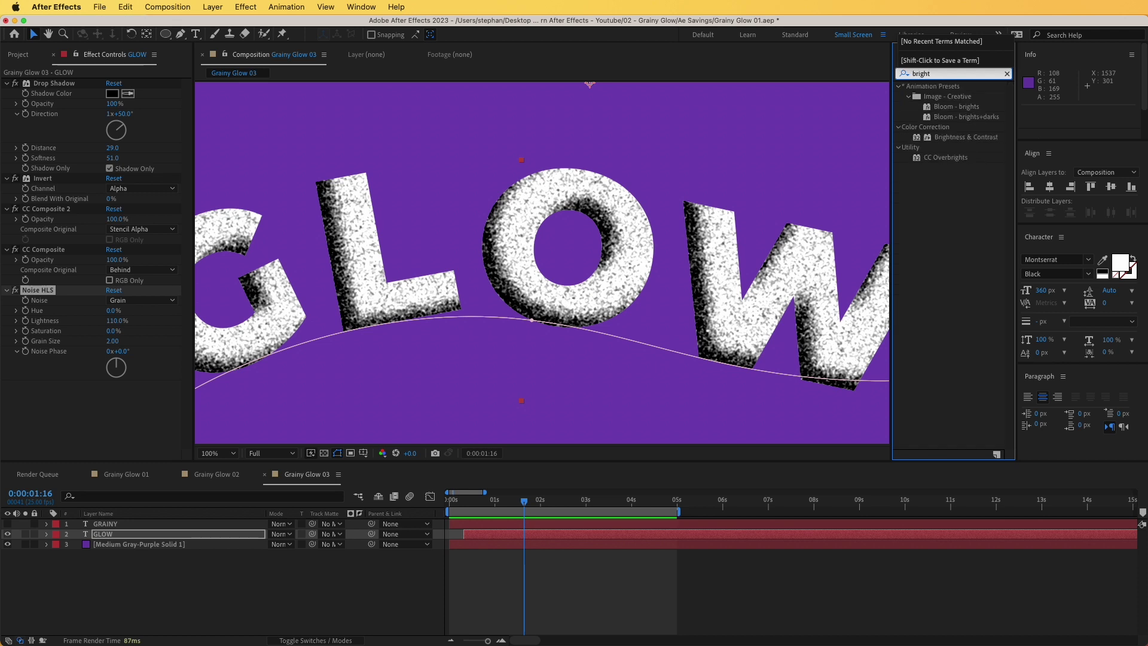
left_click_drag(944, 138, 111, 389)
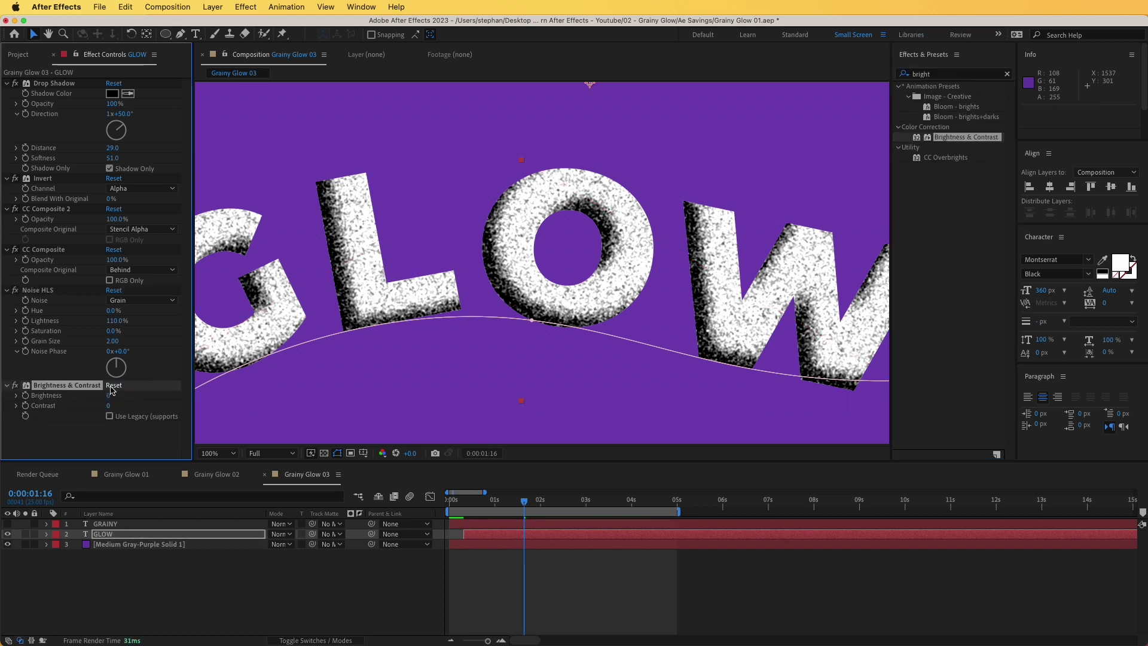
Turn on Use Legacy for Brightness & Contrast, and set its contrast to 60 and brightness to -22.
left_click_drag(108, 406, 259, 404)
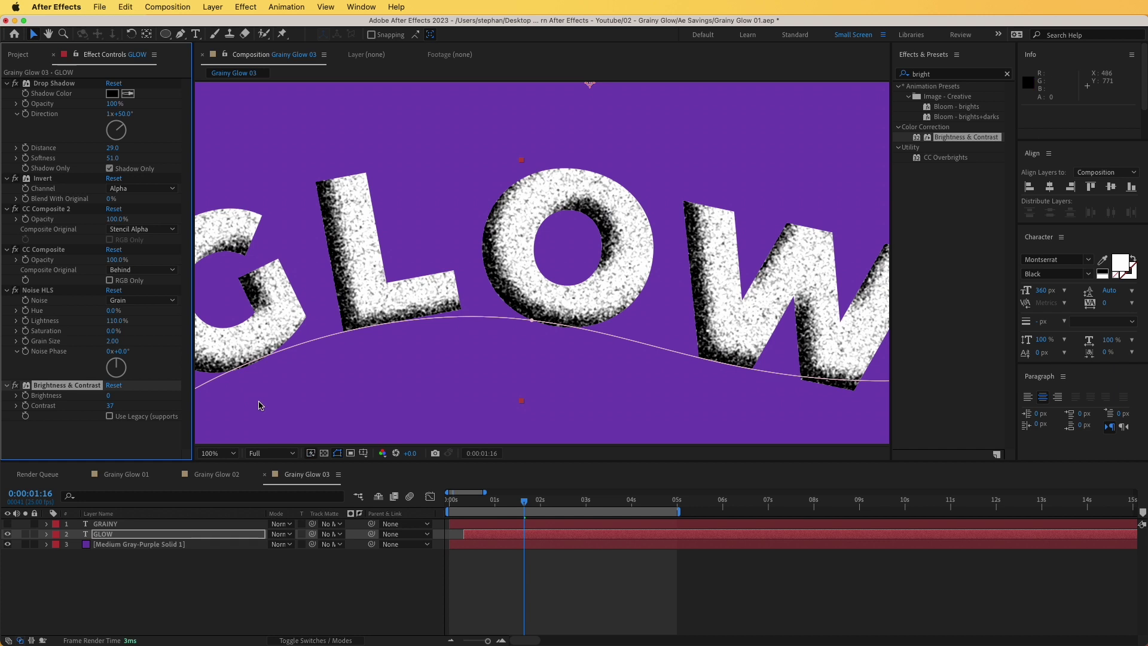
left_click(110, 417)
left_click_drag(109, 406, 142, 411)
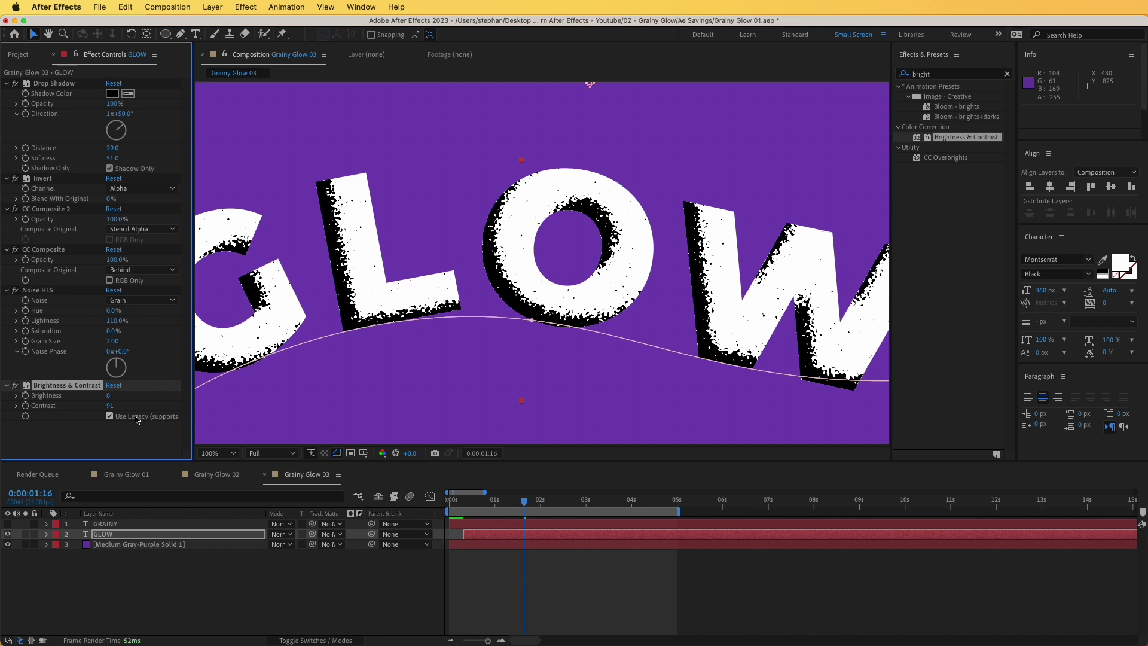
left_click(111, 406)
type("60")
key("Return")
mouse_move(108, 395)
left_mouse_down()
mouse_move(158, 401)
mouse_move(89, 414)
mouse_move(110, 409)
left_mouse_up()
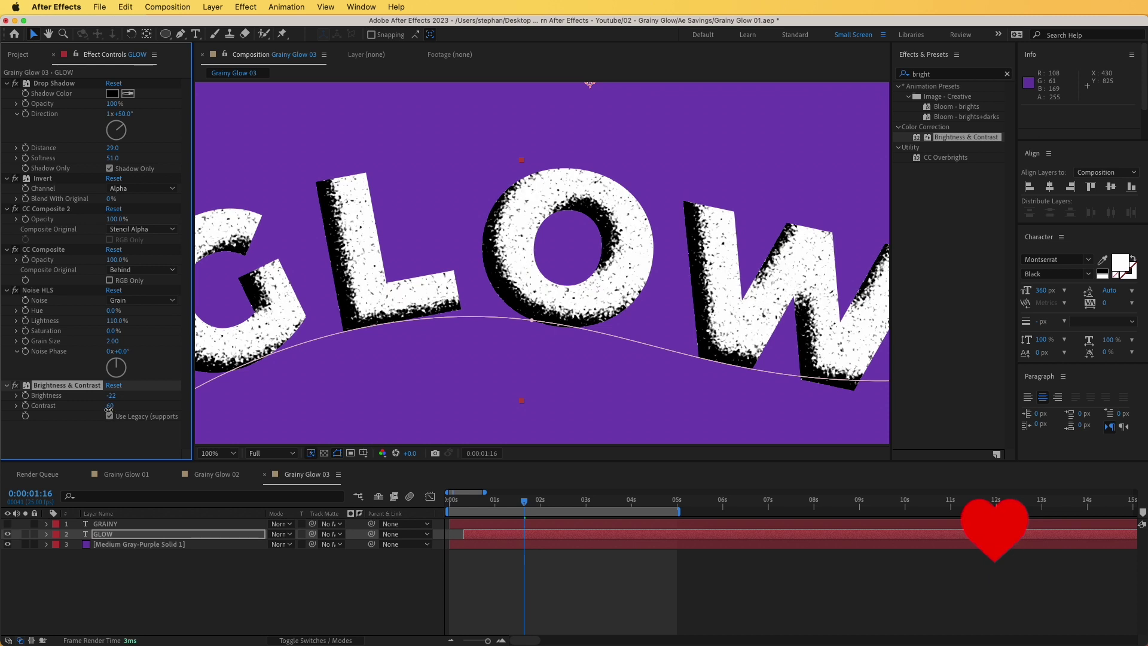
left_click(232, 449)
left_click(232, 476)
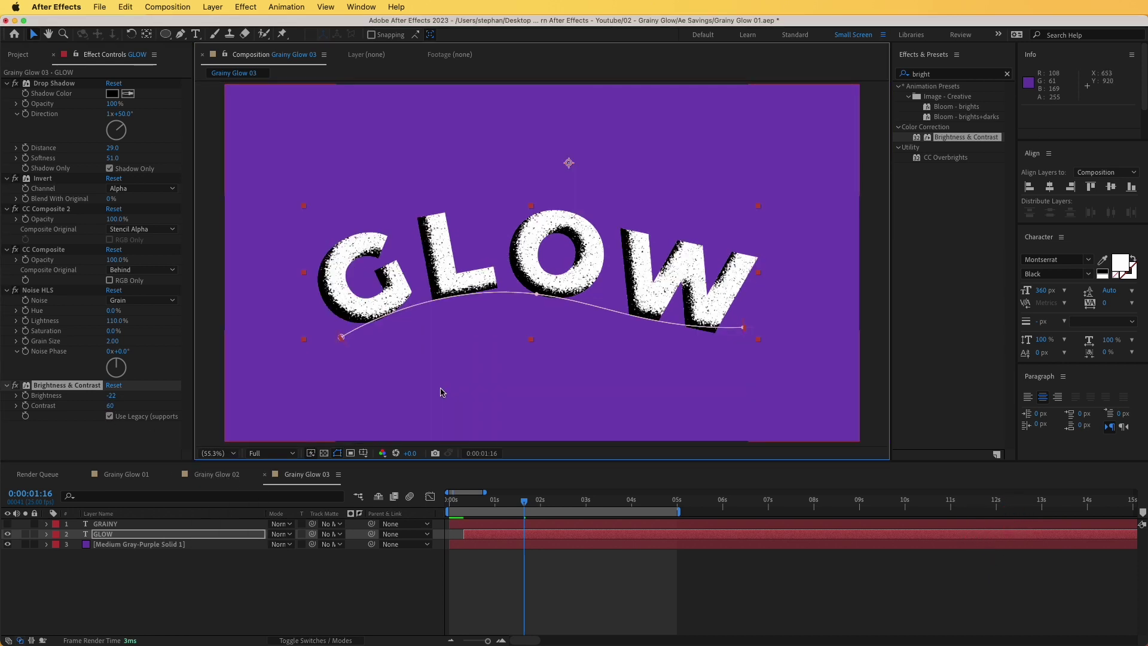
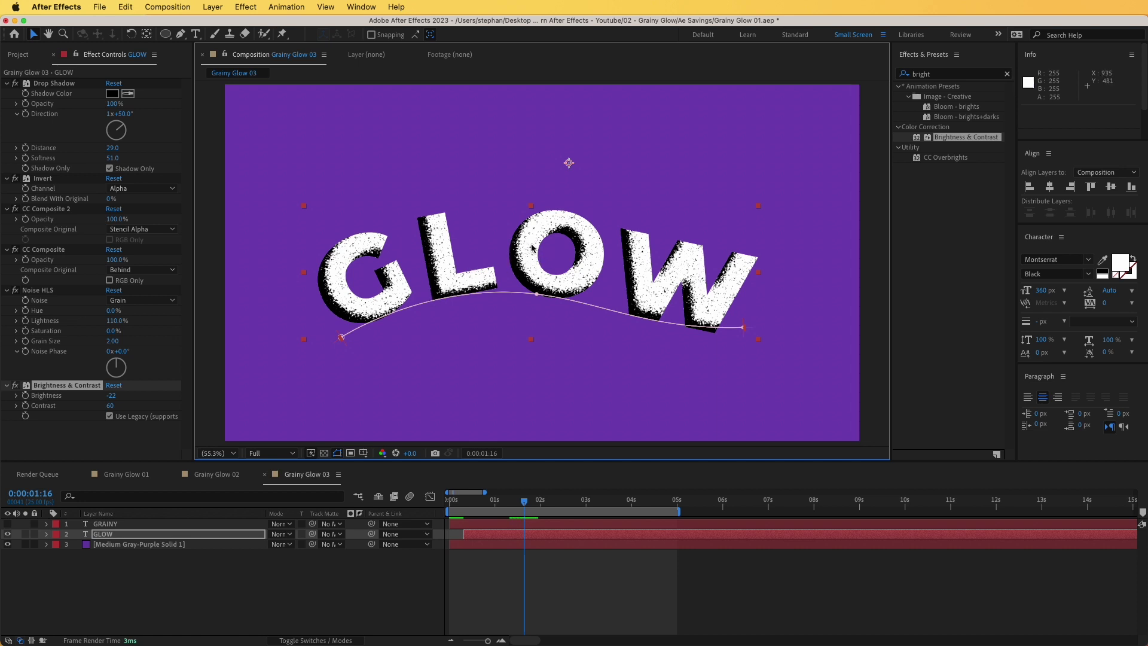
Add the Tint effect below Brightness & Contrast on the GLOW layer and map white to a bright purple, about 9F16C9.
left_click(931, 74)
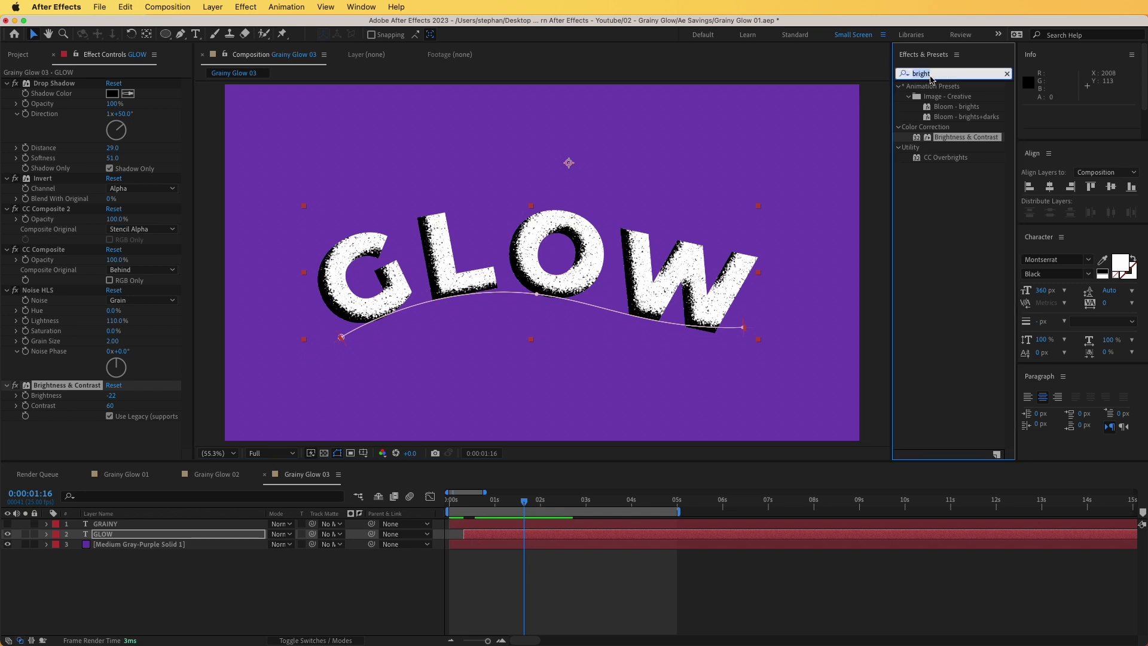
type("tint")
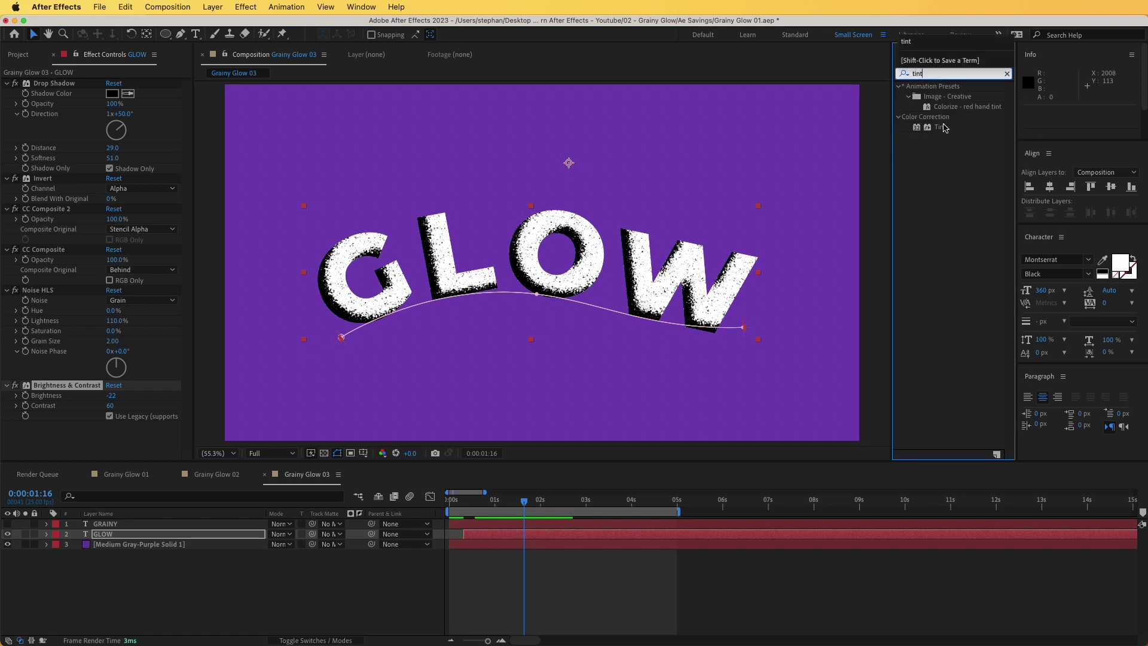
left_click_drag(943, 131, 126, 436)
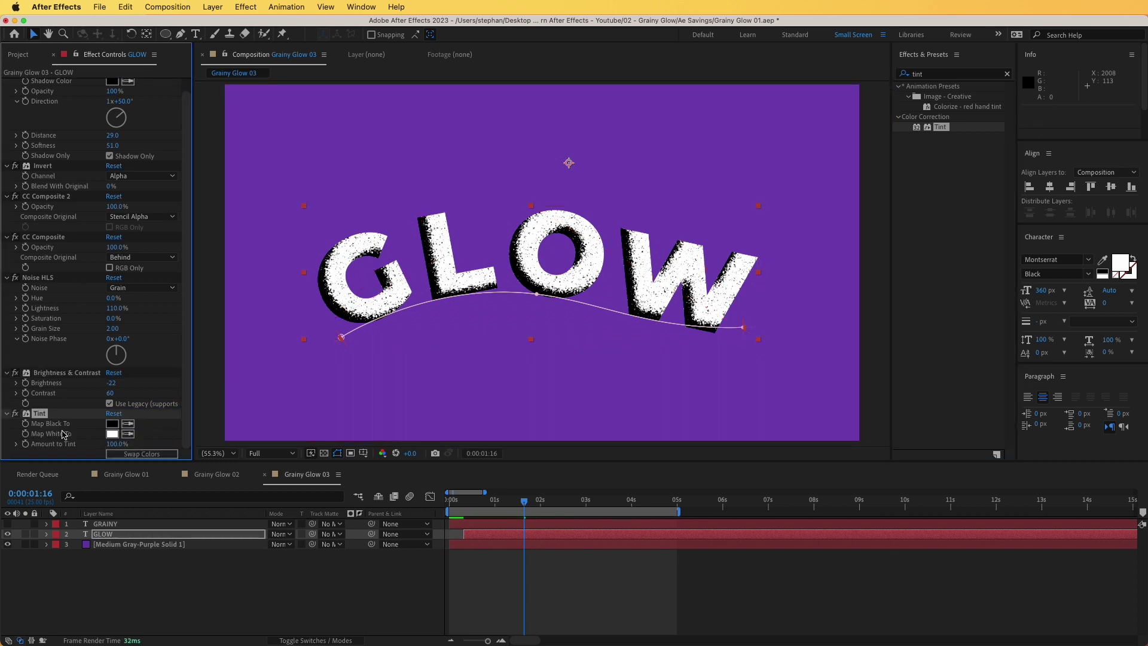
left_click(112, 433)
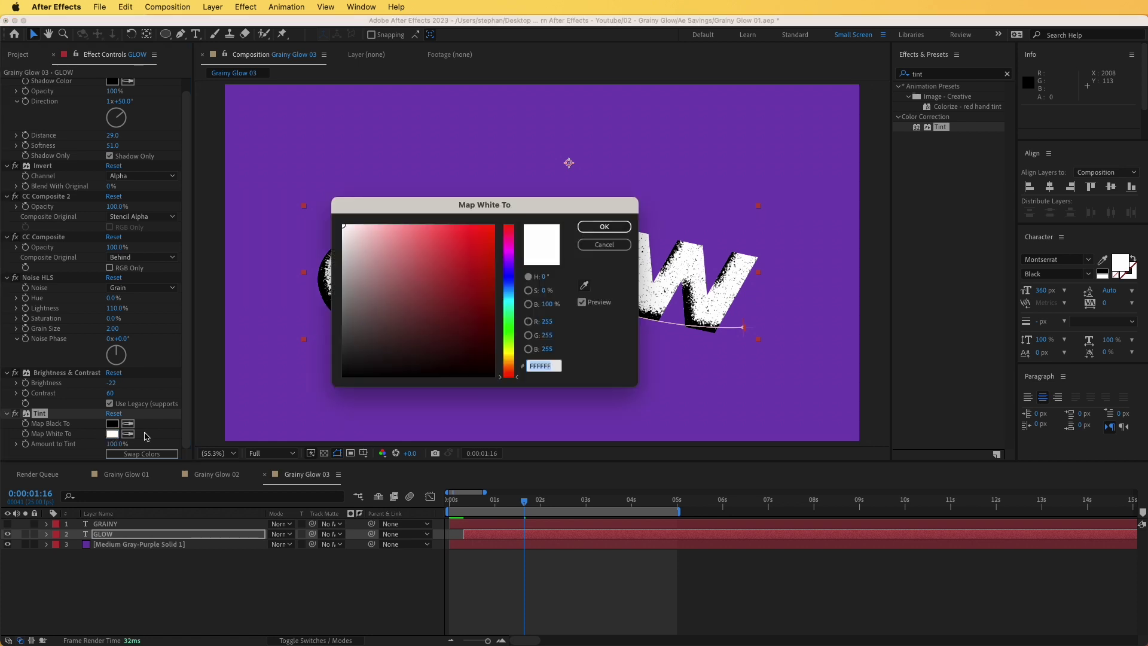
left_click(508, 253)
left_click(476, 252)
mouse_move(476, 252)
left_mouse_down()
mouse_move(481, 267)
mouse_move(461, 262)
mouse_move(478, 257)
left_mouse_up()
left_click(514, 255)
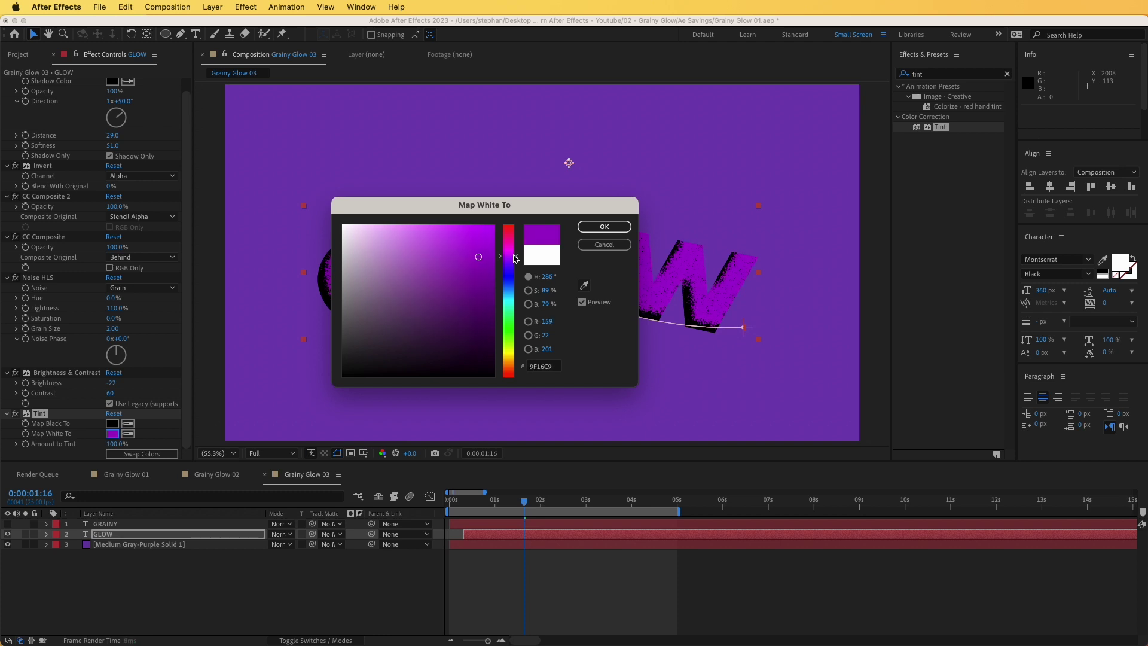
left_click(605, 227)
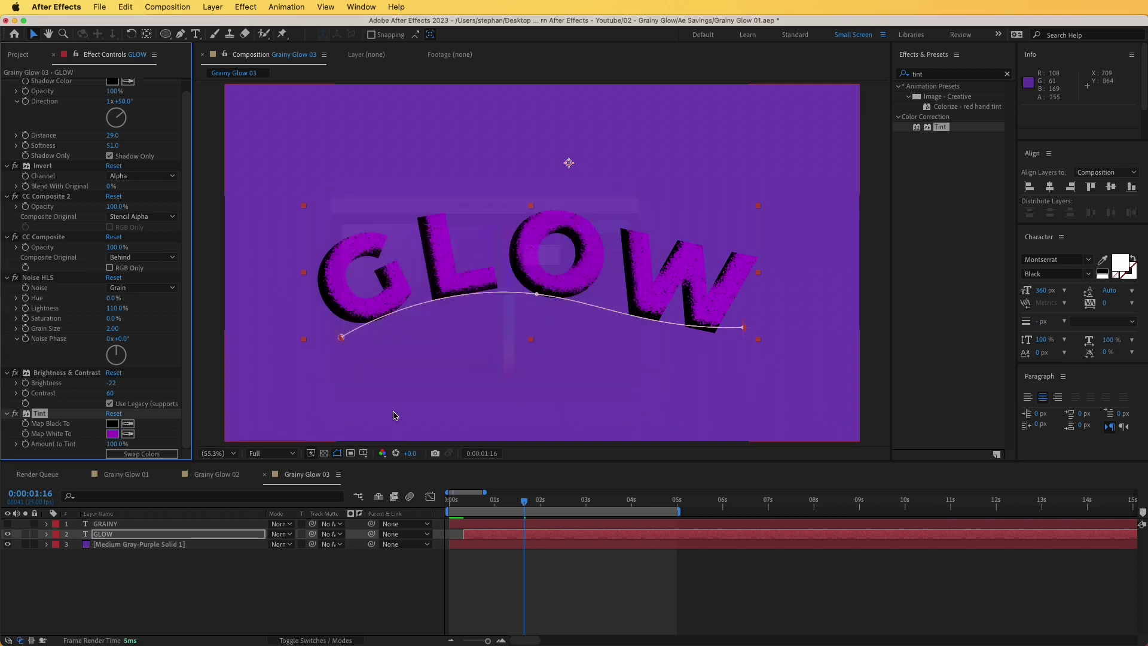
Map the Tint effect's black to a darker blue-violet, 5000A0, starting from the sampled Map White To purple.
left_click(111, 423)
left_click(583, 285)
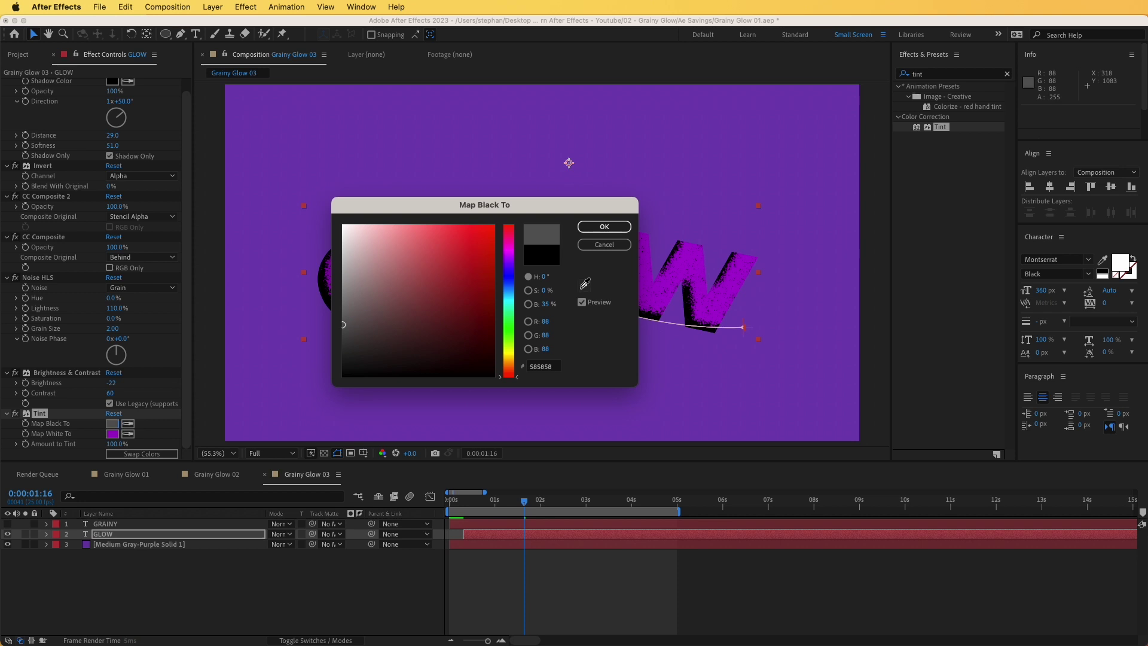
left_click(118, 428)
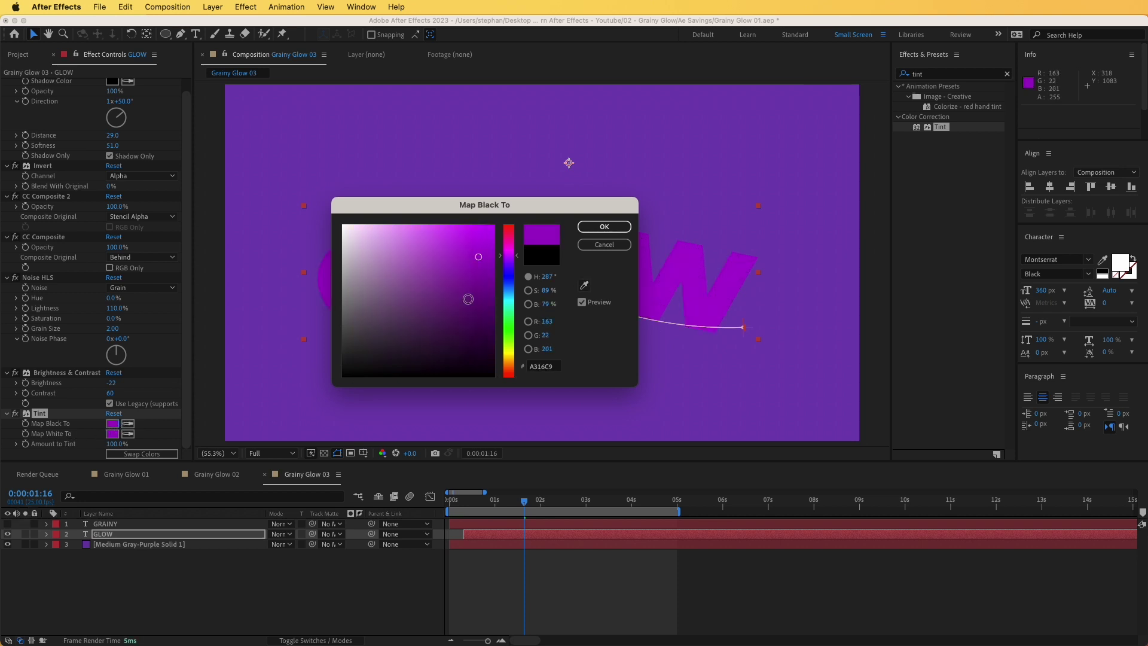
mouse_move(482, 257)
left_mouse_down()
mouse_move(496, 288)
mouse_move(477, 287)
mouse_move(509, 267)
mouse_move(493, 281)
left_mouse_up()
left_click(507, 261)
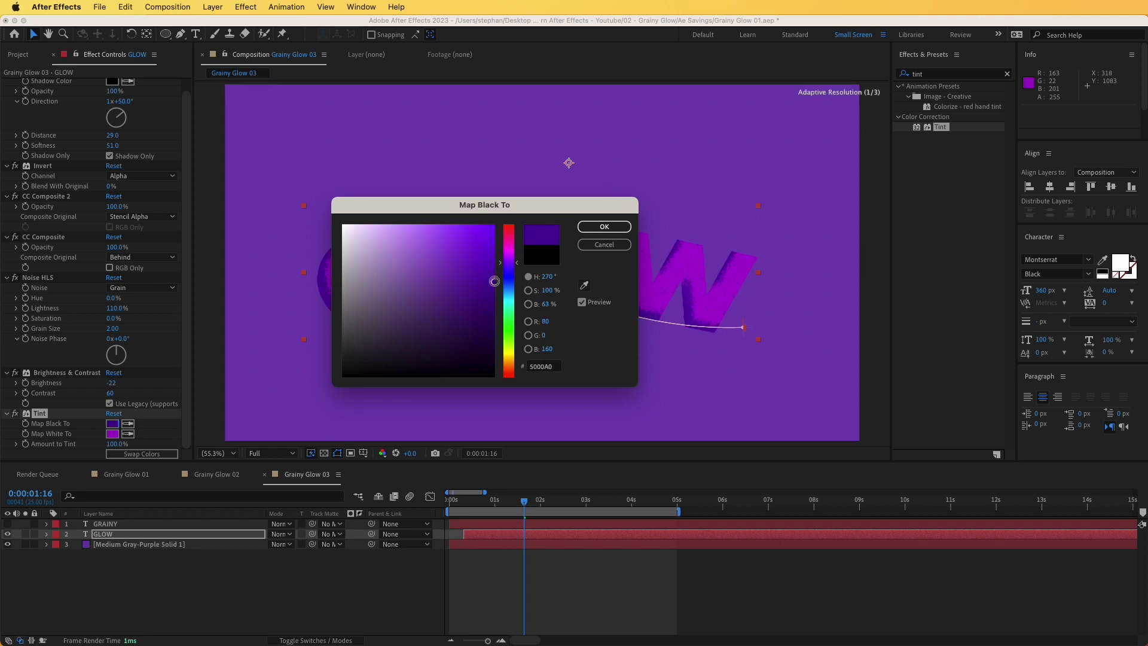
left_click(604, 227)
Add the Fill effect to the Medium Gray-Purple background solid, colour it dark navy (RGB 0, 4, 39), and deselect the layer.
left_click(130, 545)
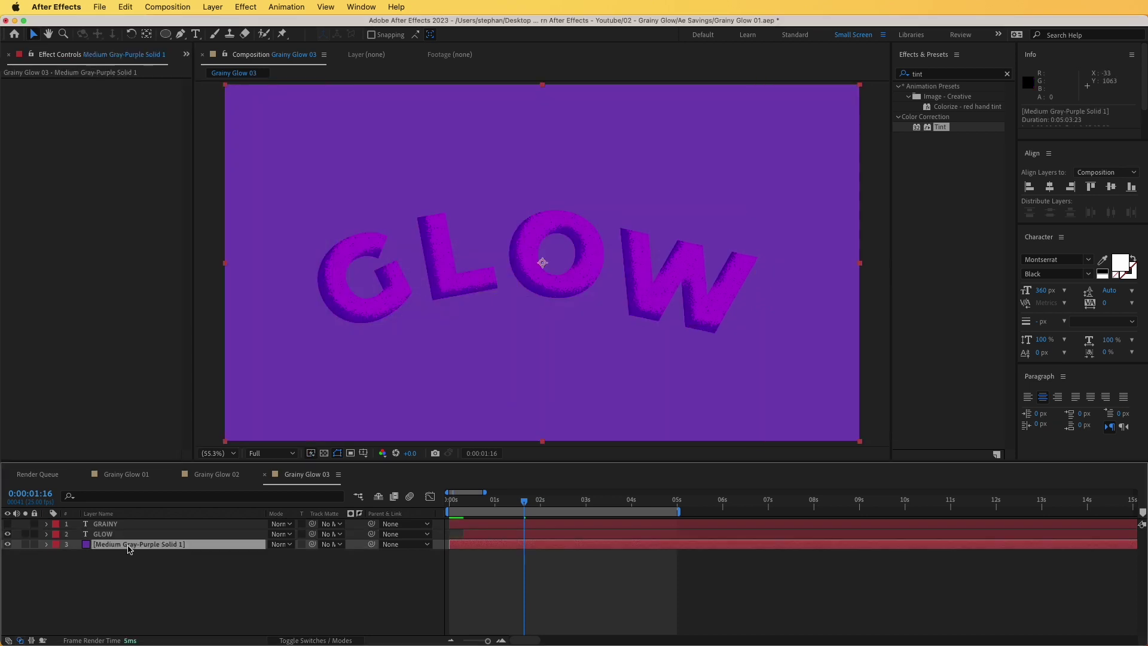
left_click(978, 75)
type("fill")
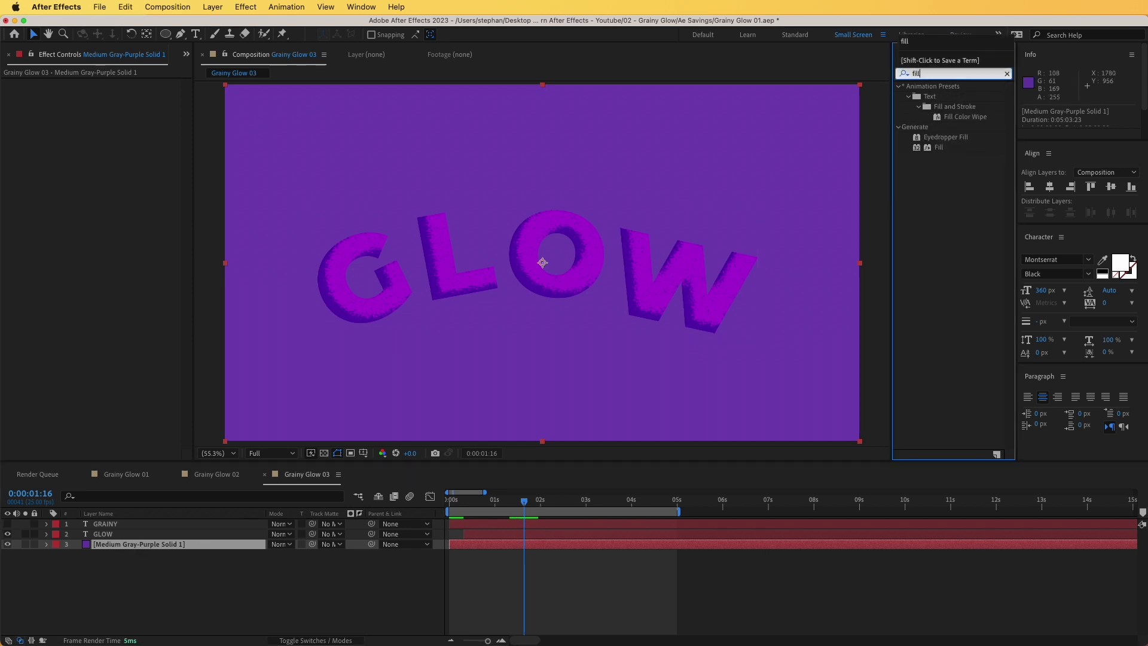
left_click_drag(943, 148, 78, 249)
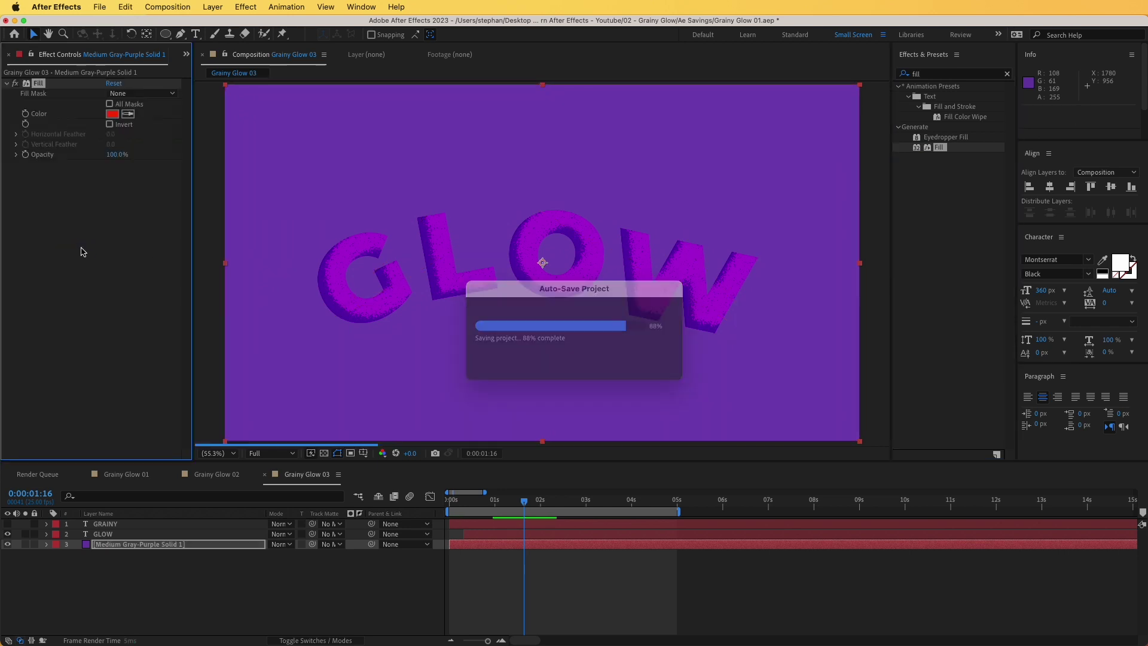
left_click(112, 115)
left_click_drag(484, 288, 511, 357)
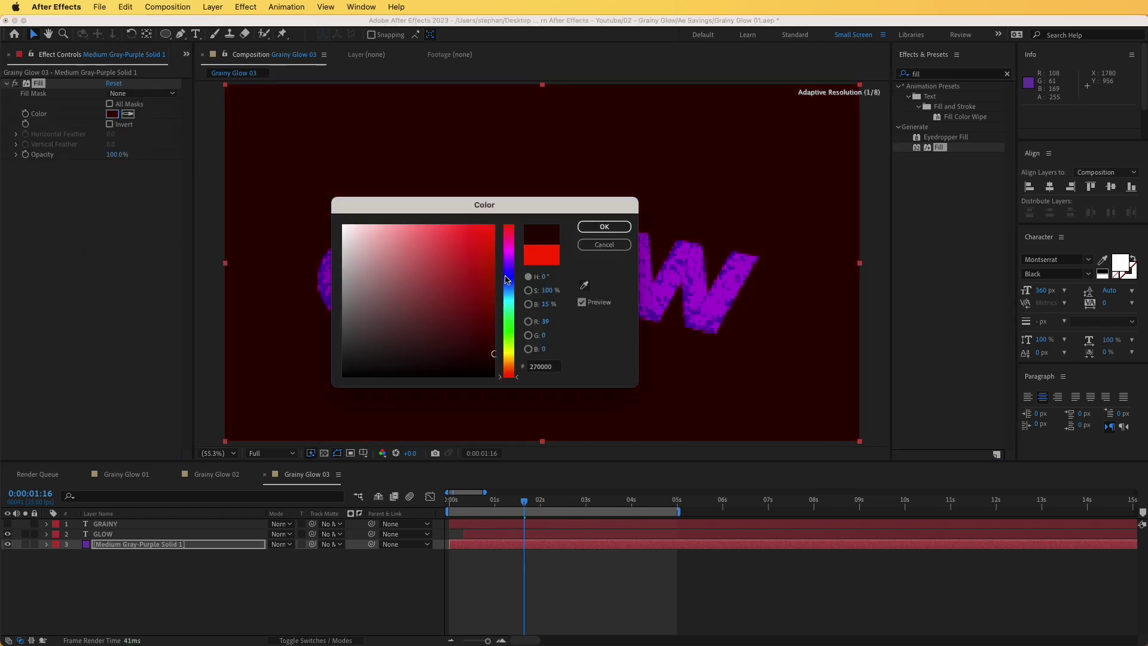
left_click_drag(505, 280, 511, 281)
left_click(604, 226)
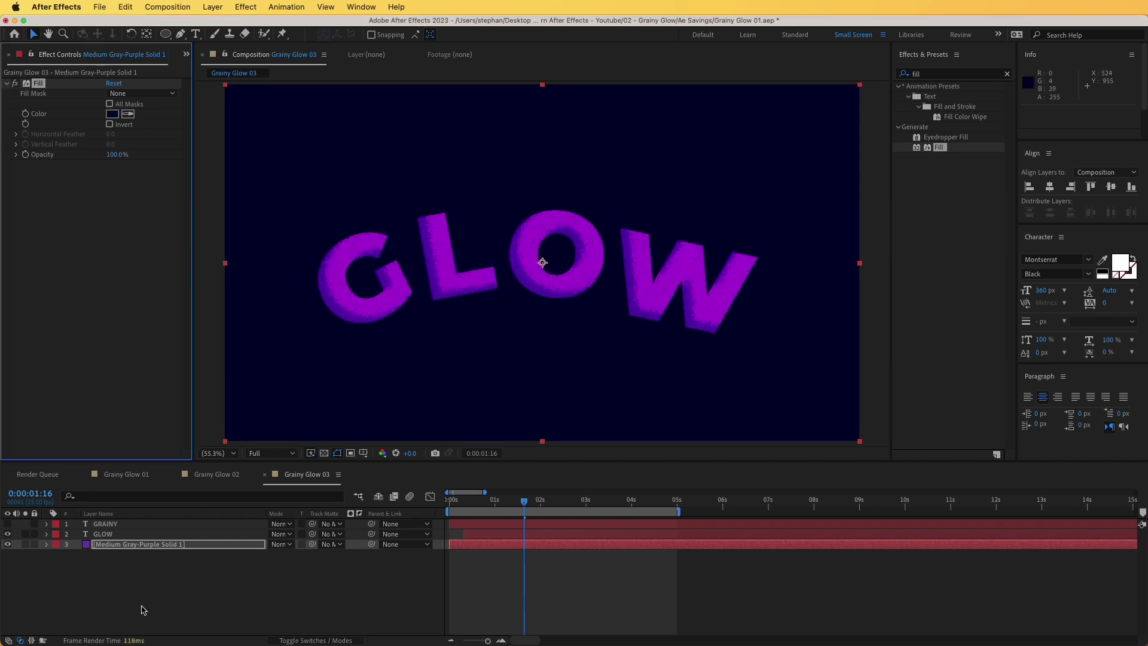
left_click(199, 573)
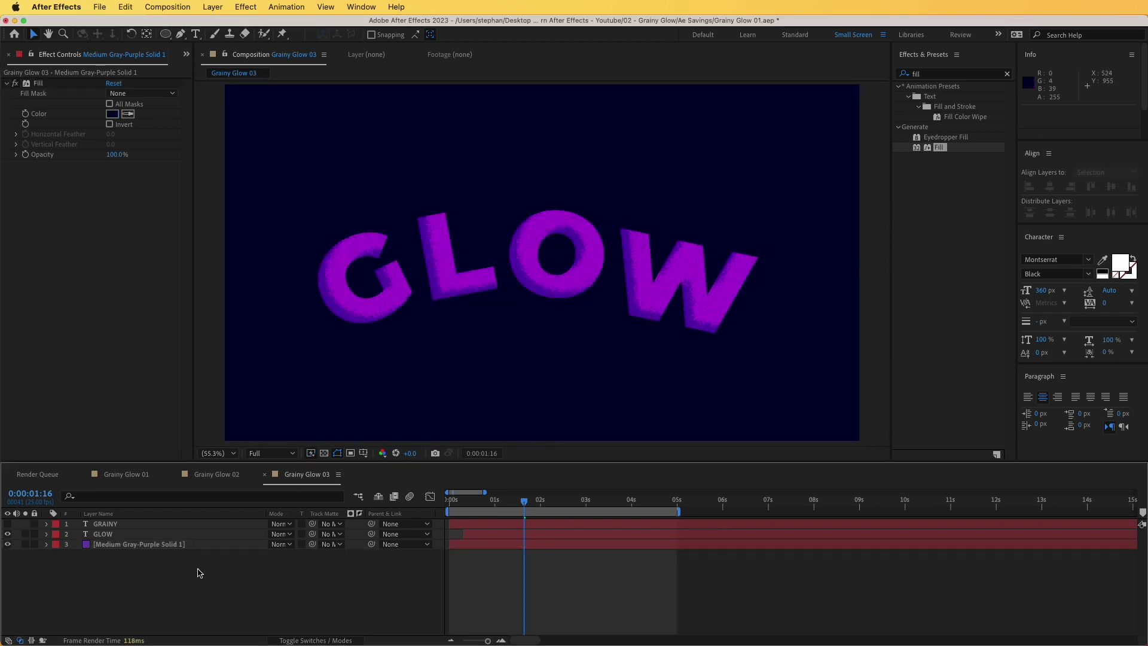
Set the GLOW layer's Drop Shadow softness to 91 and its distance to 19.
left_click(107, 537)
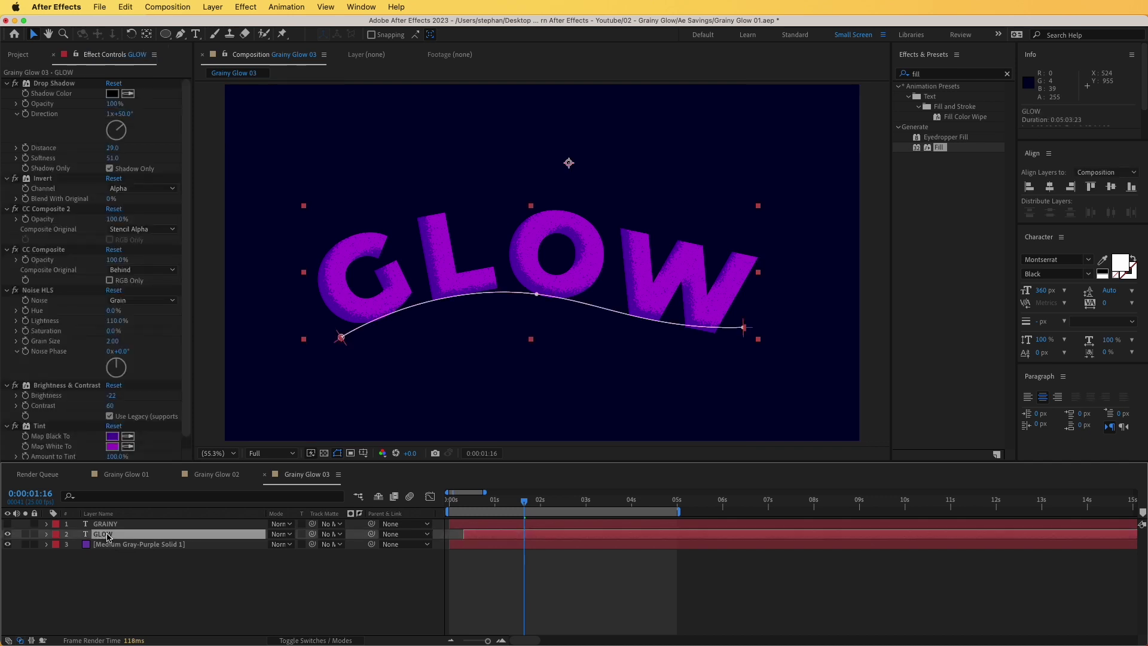
left_click(60, 84)
left_click_drag(116, 160, 144, 161)
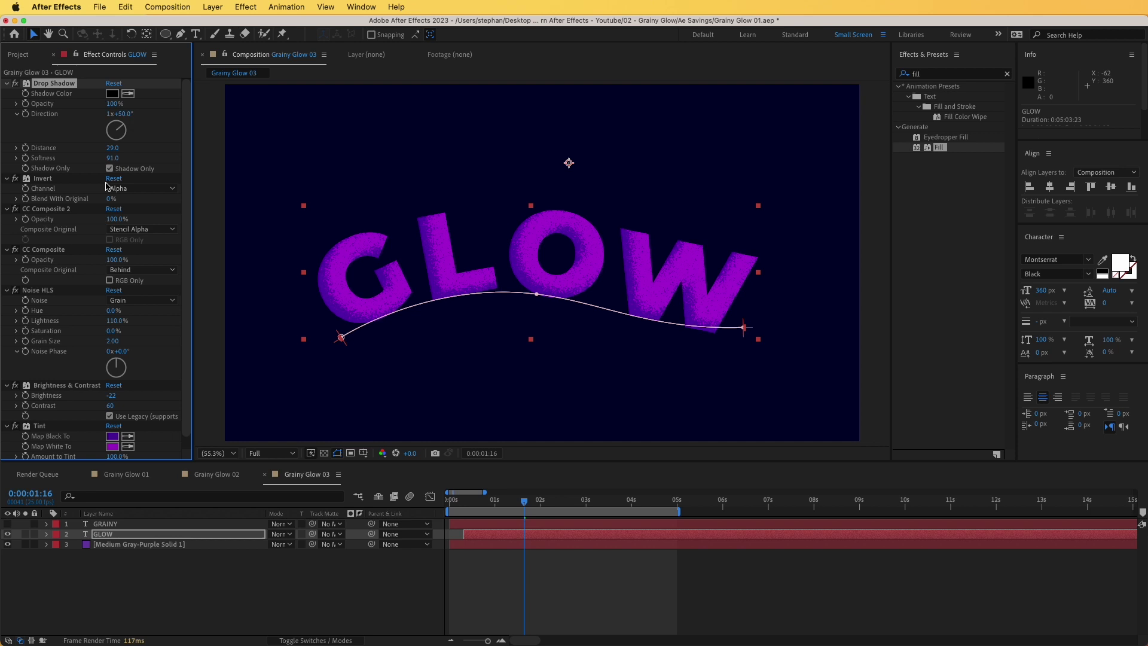
mouse_move(115, 148)
left_mouse_down()
mouse_move(127, 147)
mouse_move(110, 148)
left_mouse_up()
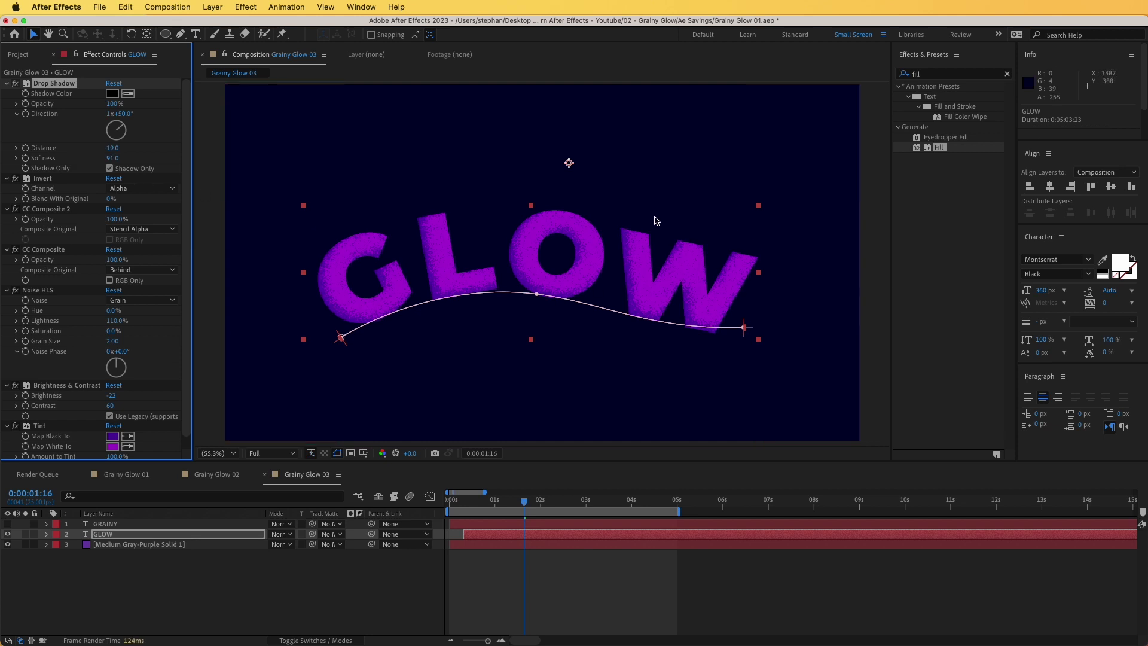
Create an adjustment layer above the text layers and apply the Stylize Glow effect to it.
left_click(277, 590)
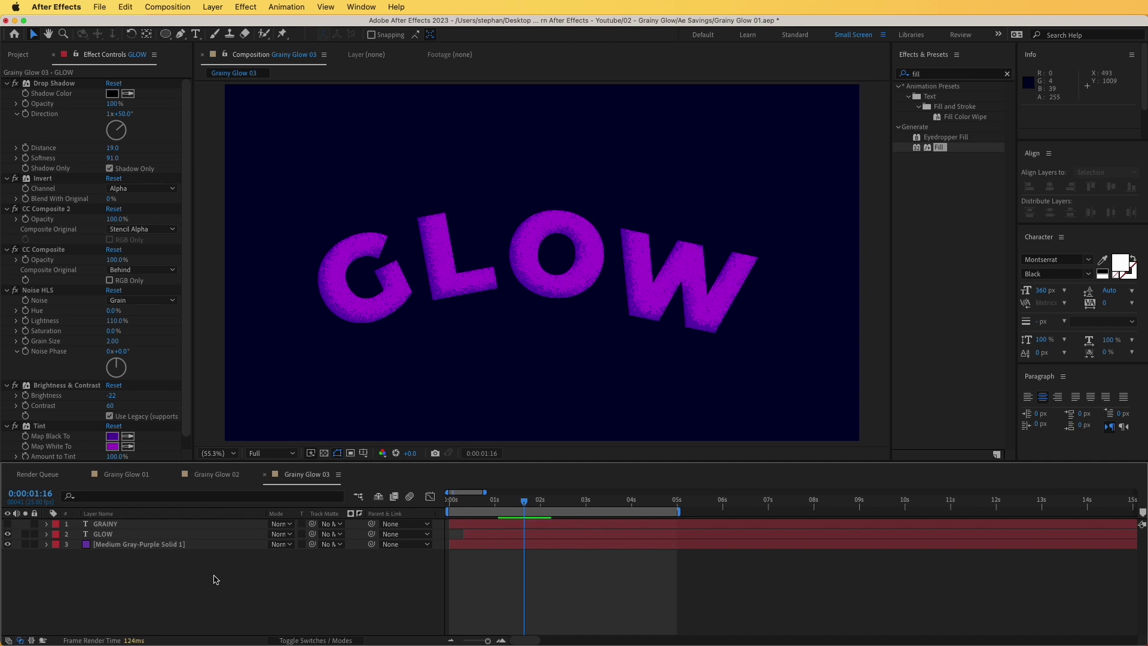
left_click(213, 7)
mouse_move(222, 26)
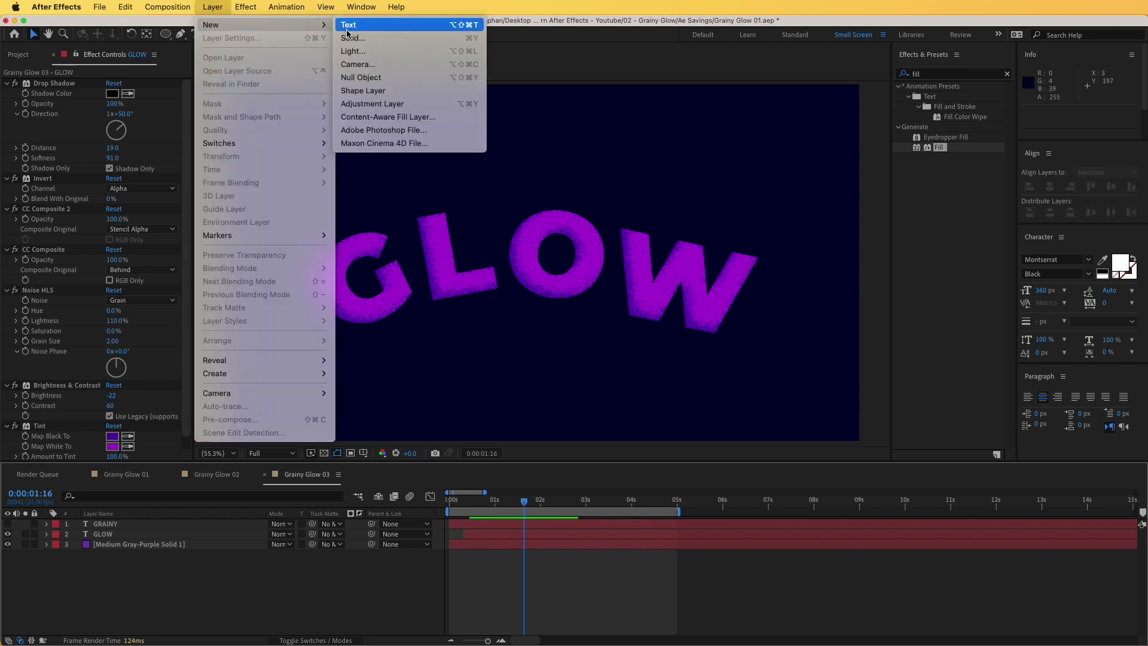
left_click(371, 105)
left_click(929, 77)
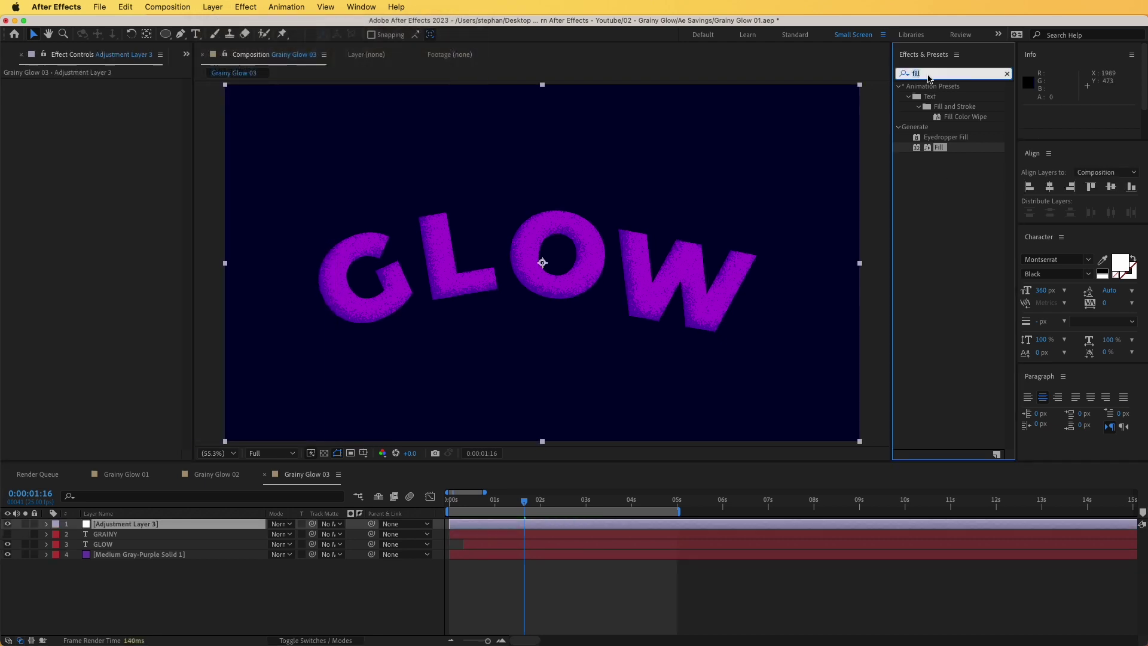
type("glow")
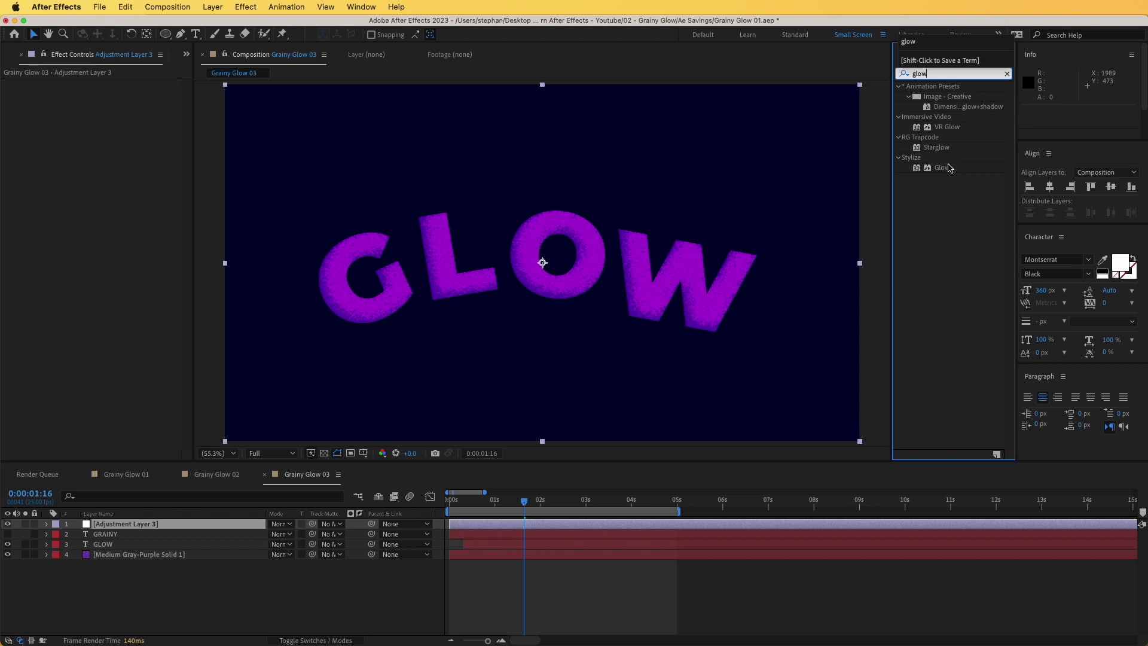
left_click_drag(950, 168, 139, 530)
Rename the new adjustment layer as Glow.
left_click(139, 529)
key("Return")
type("Gl")
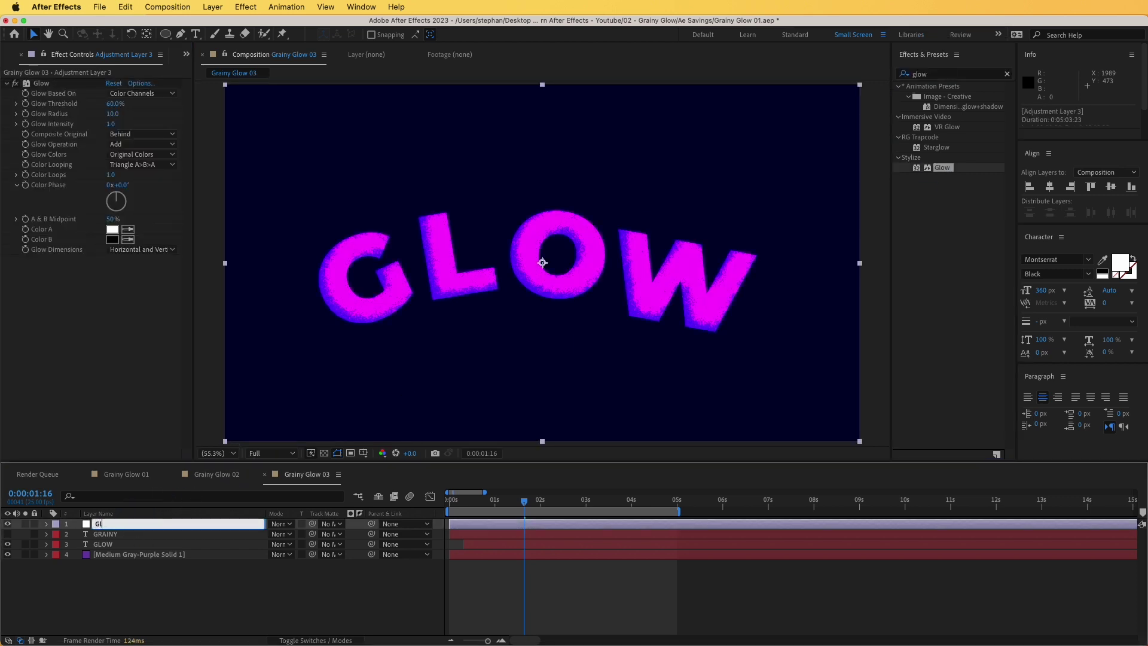
type("ow")
key("Return")
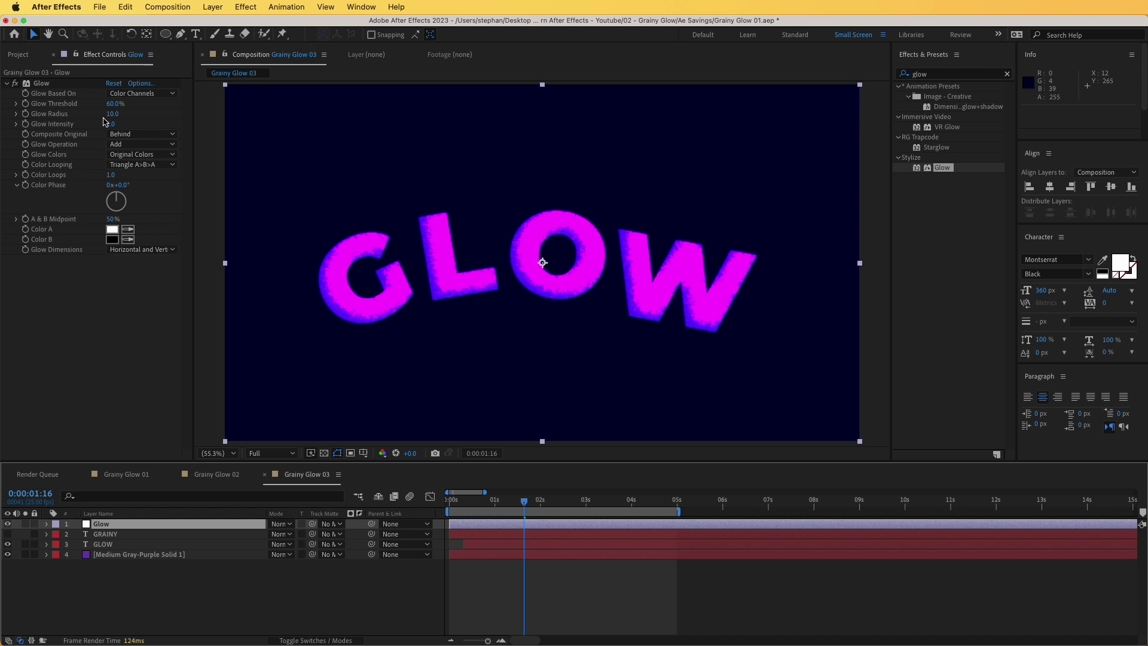
Set the Glow effect's intensity to 0.3 and its radius to 2 on the adjustment layer.
left_click(52, 85)
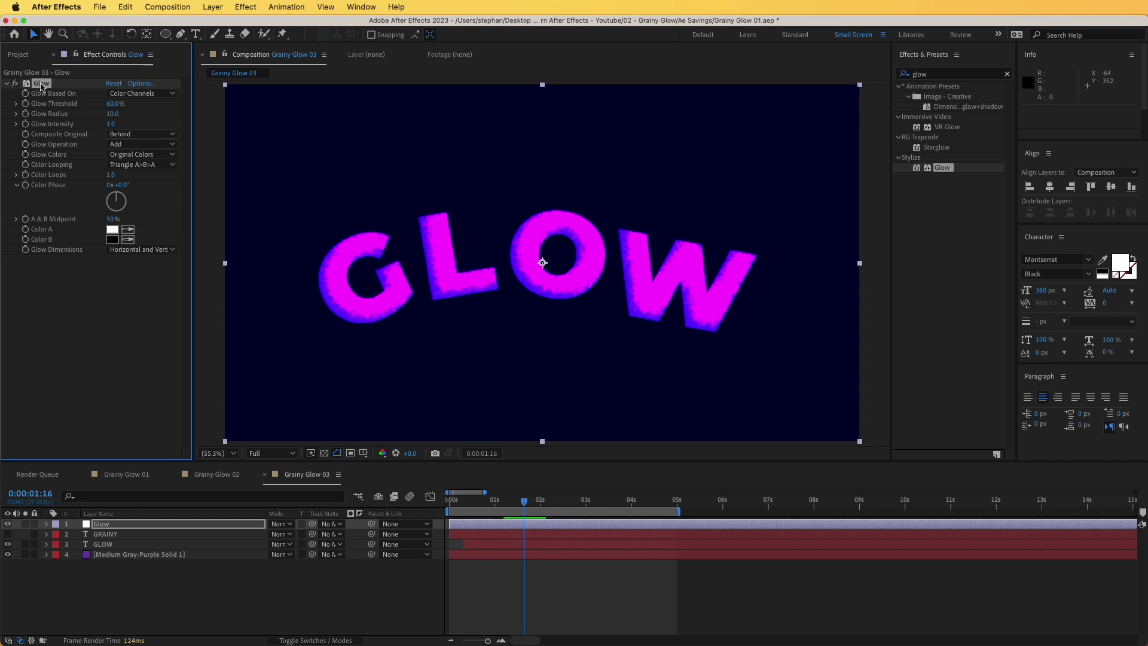
left_click(111, 124)
type("0.3")
key("Return")
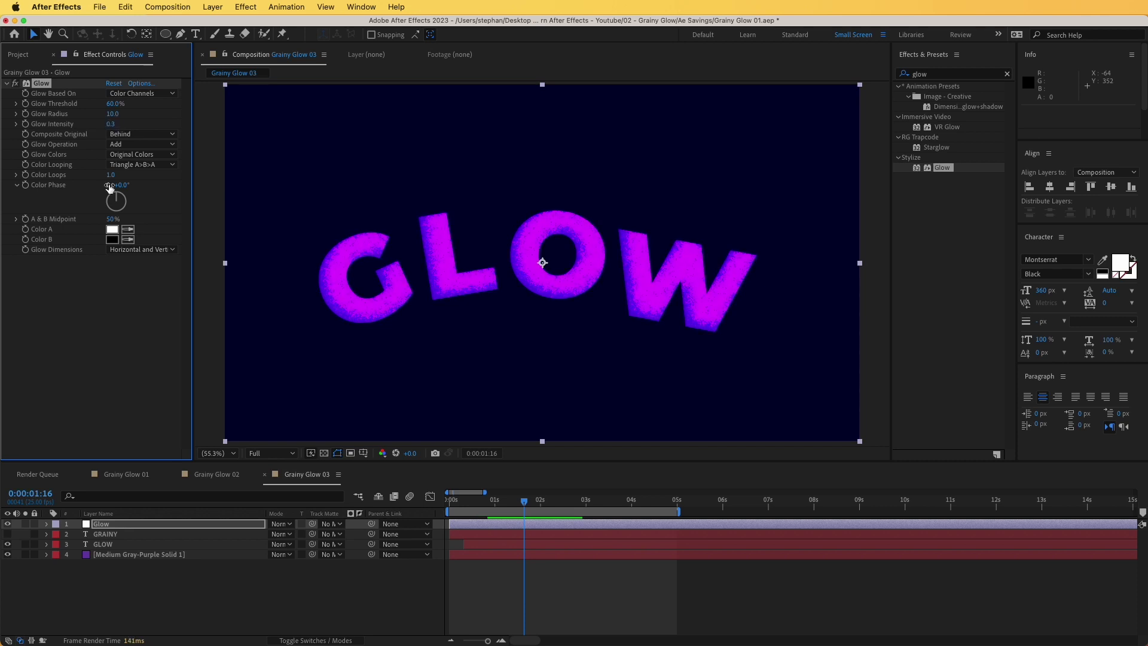
left_click(114, 114)
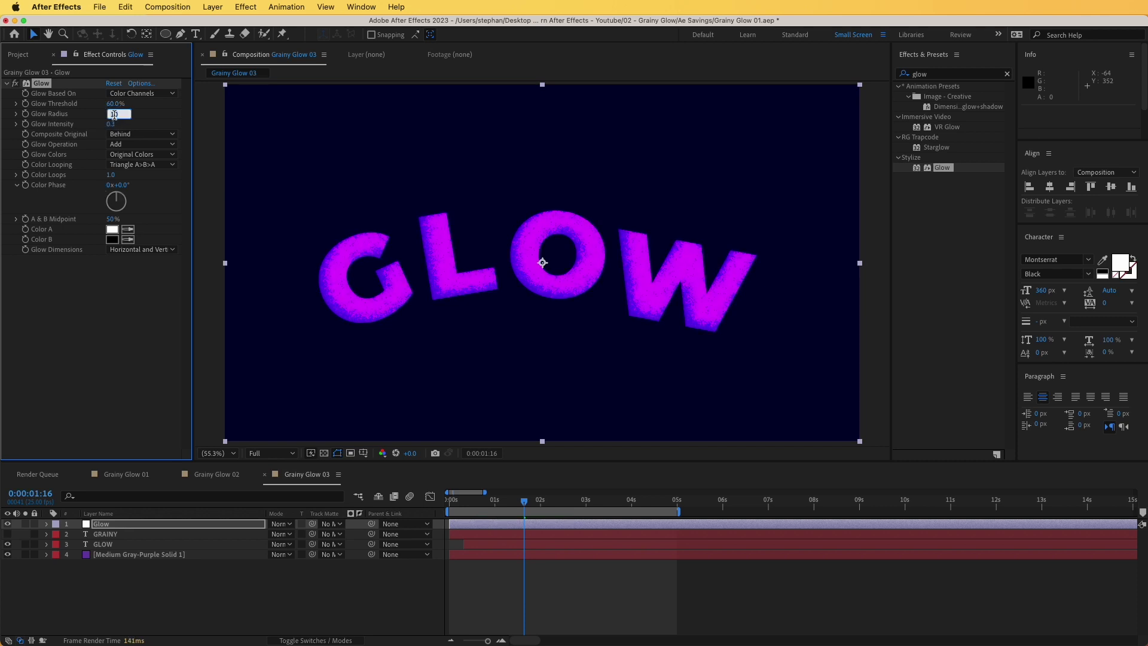
type("2")
key("Return")
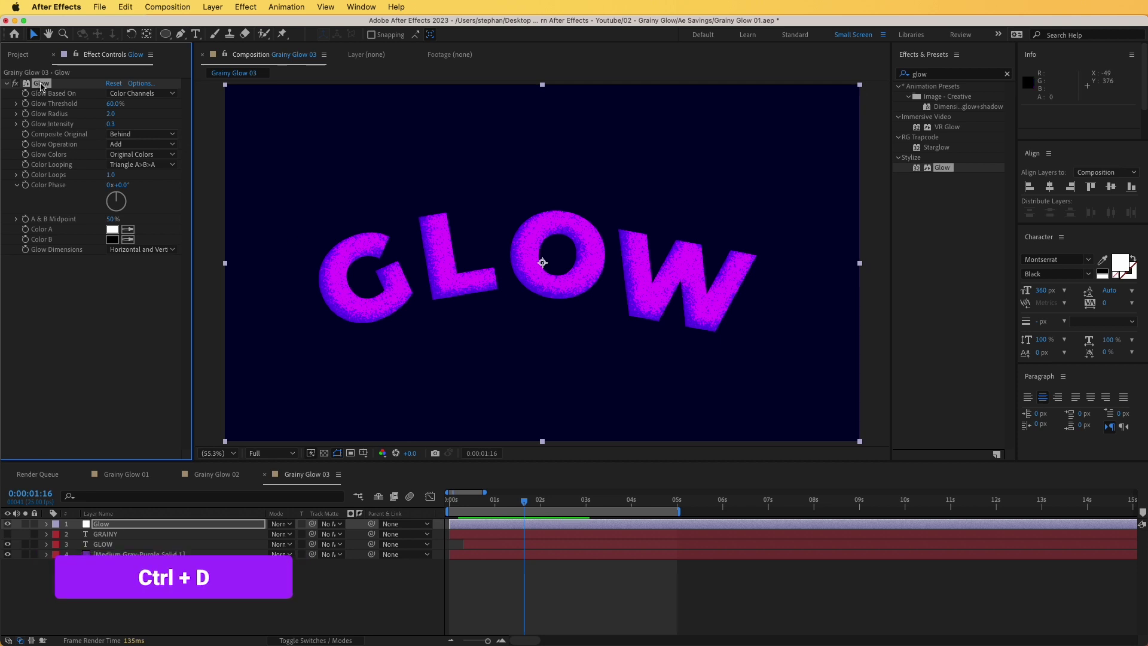
Duplicate the Glow effect and set the copy's radius to 30.
key("super+d")
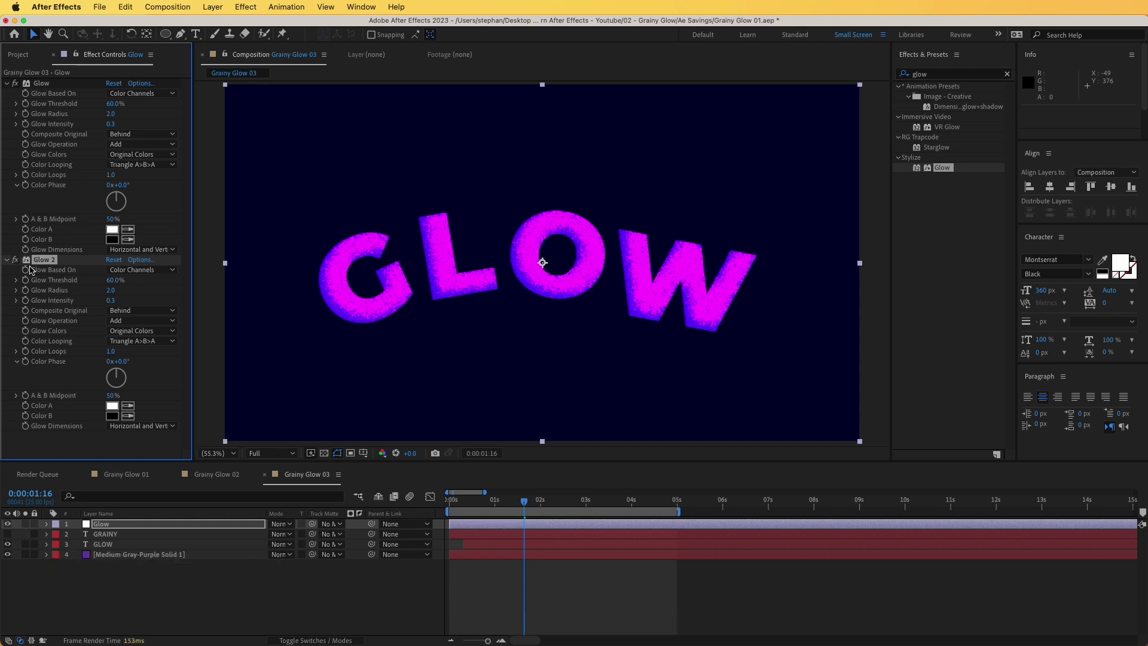
left_click(111, 291)
type("20")
key("Return")
left_click(112, 290)
type("30")
key("Return")
Duplicate the Glow 2 effect and give the third glow a radius of 300.
key("super+d")
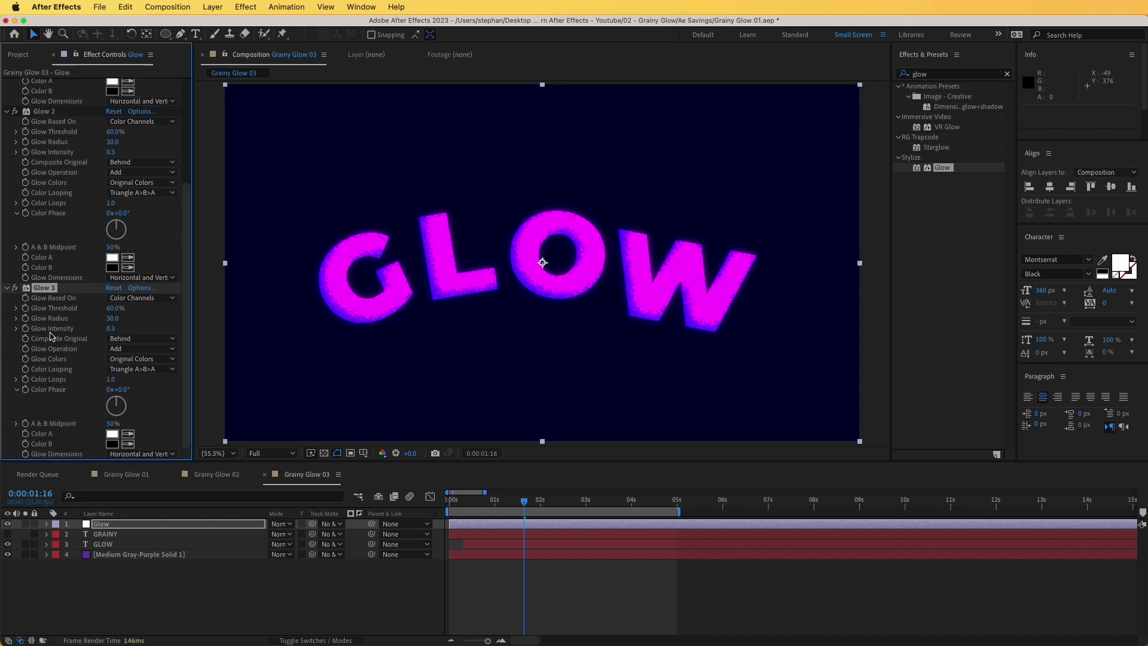
left_click(112, 318)
key("Return")
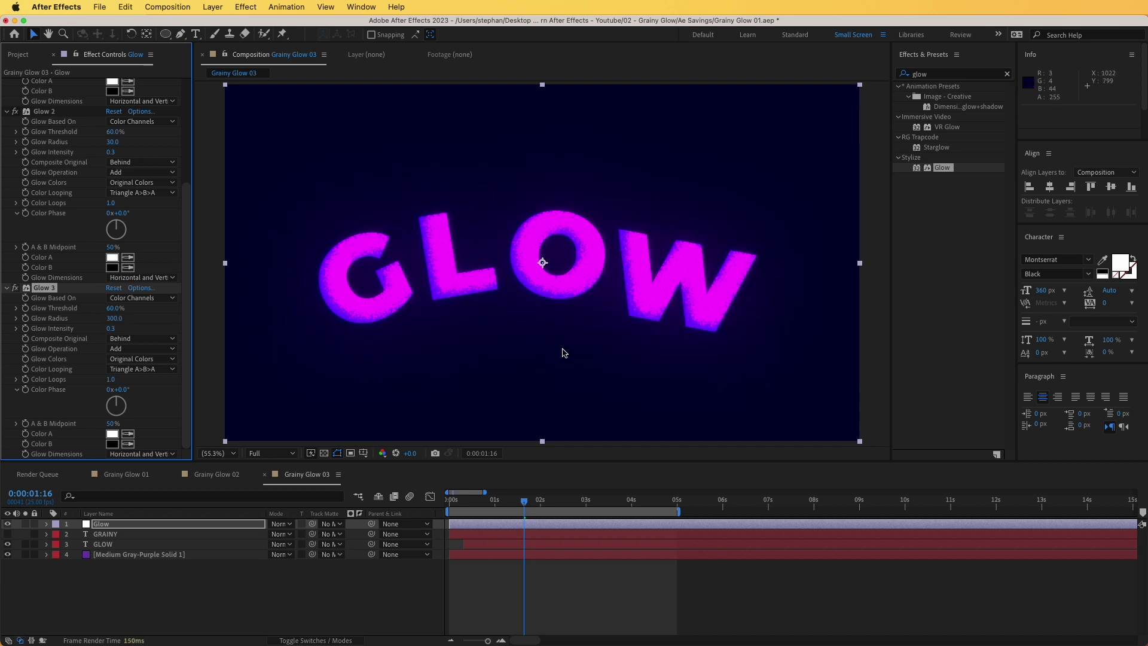
Change the Glow adjustment layer's blending mode to Add.
left_click(100, 525)
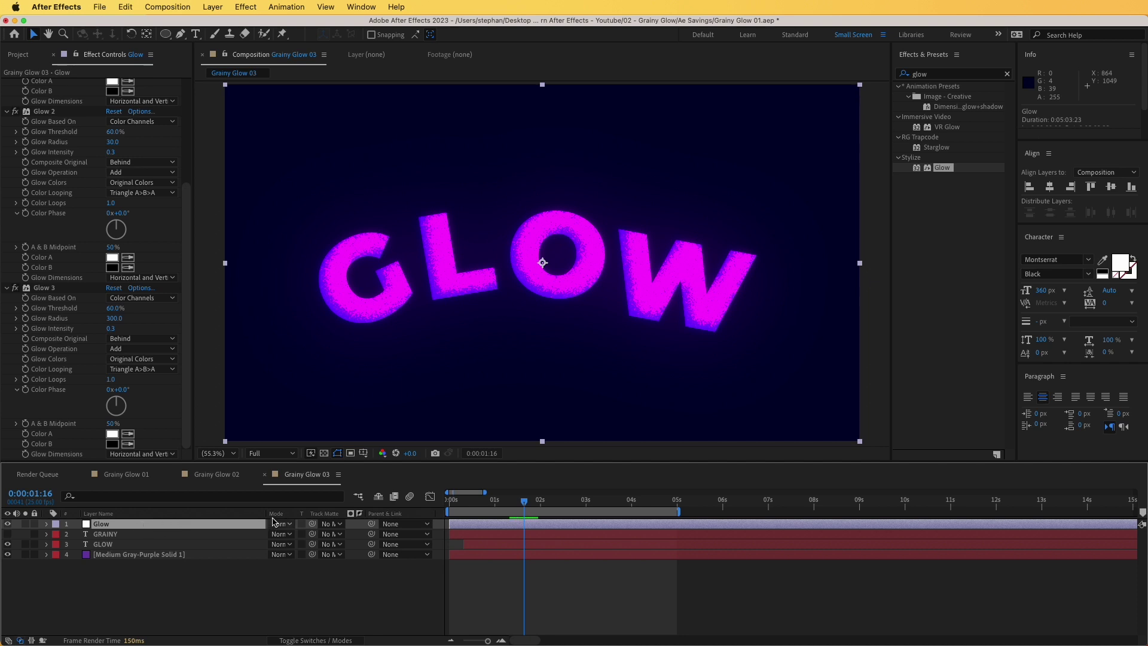
left_click(287, 529)
left_click(292, 412)
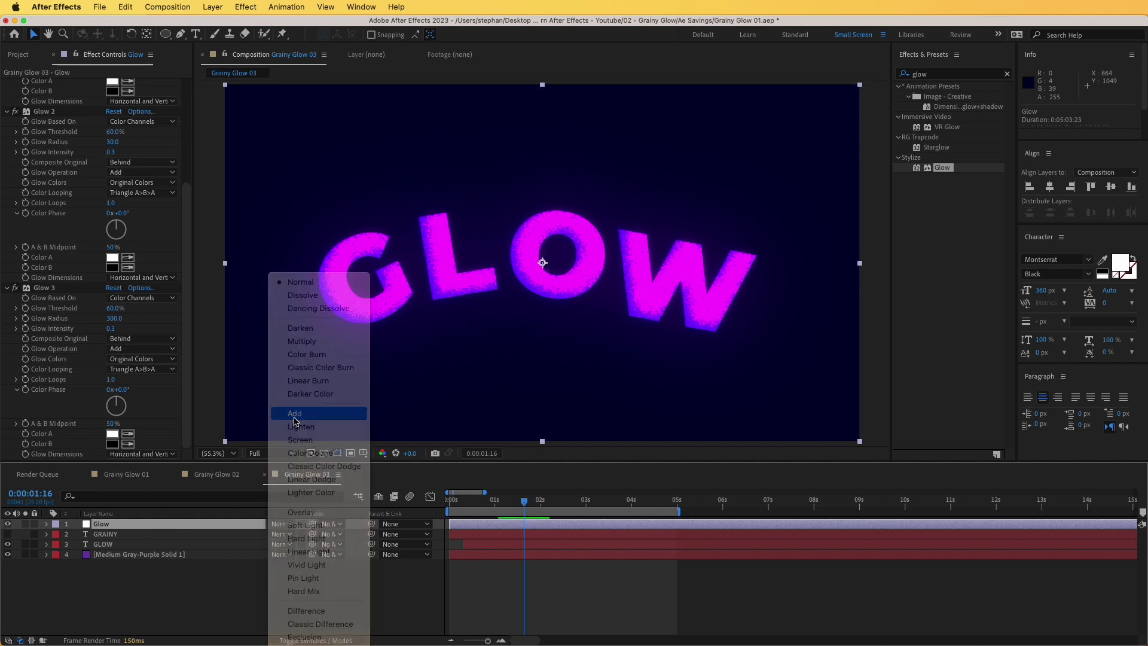
Set the glow intensity to 1 on Glow 3 and to 0.6 on Glow 2.
left_click_drag(111, 329, 136, 330)
left_click(111, 328)
type("1")
key("Return")
left_click(111, 152)
type("0.6")
key("Return")
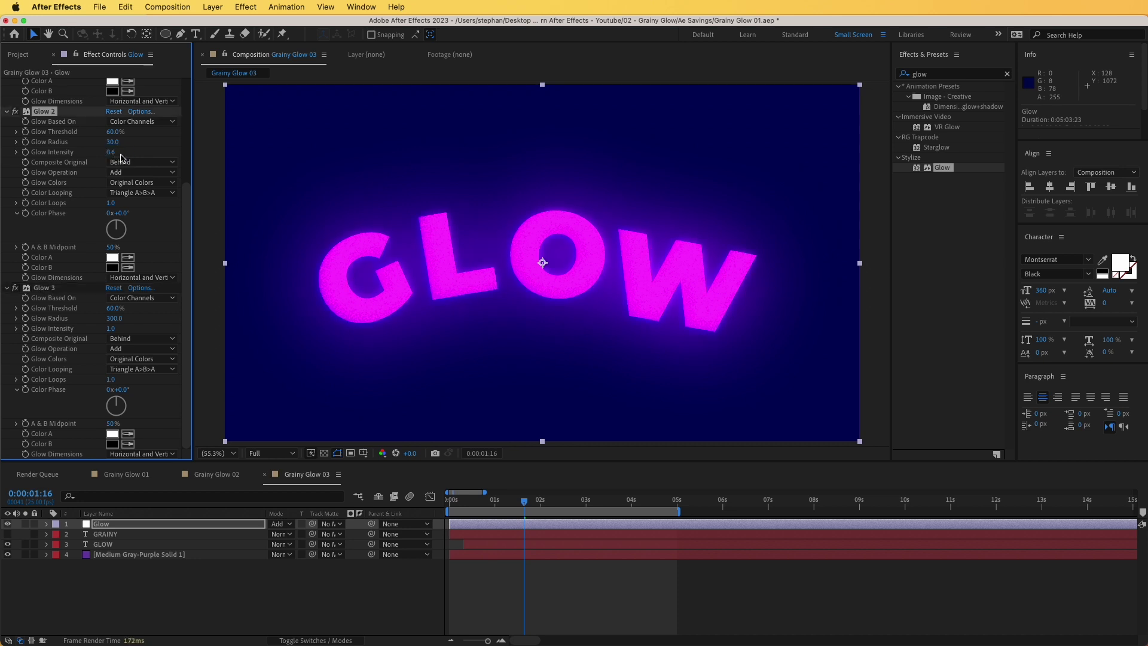
Raise the first Glow effect's intensity to 0.6.
scroll(92, 157, "up", 2)
scroll(92, 157, "up", 4)
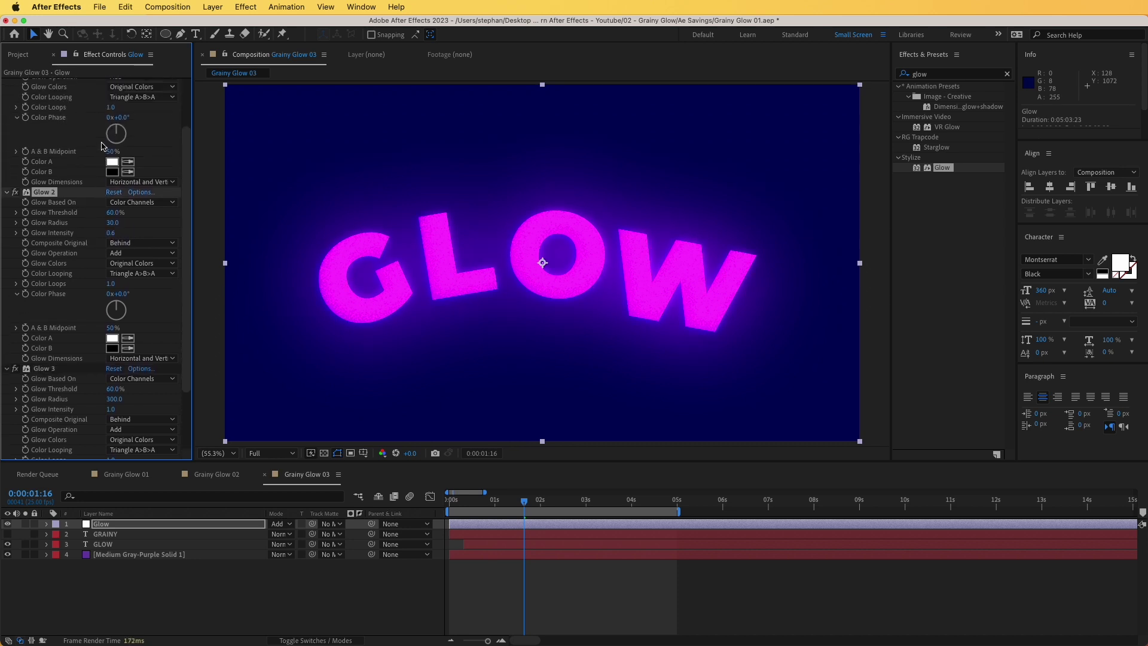
left_click(110, 124)
type("0")
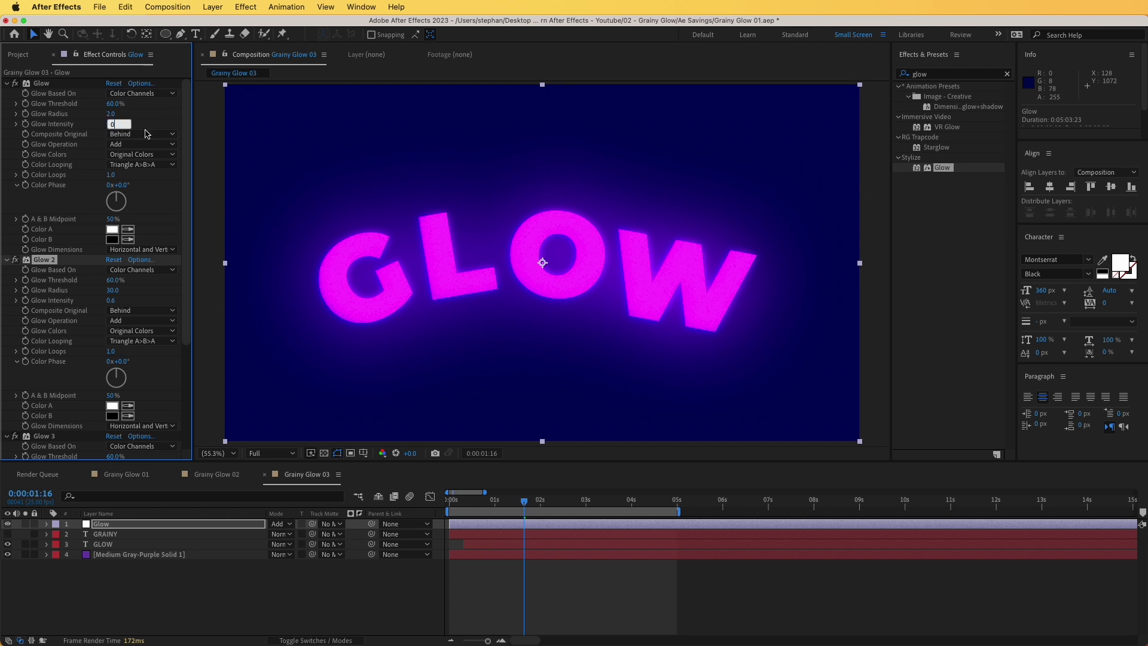
type(".6")
key("Return")
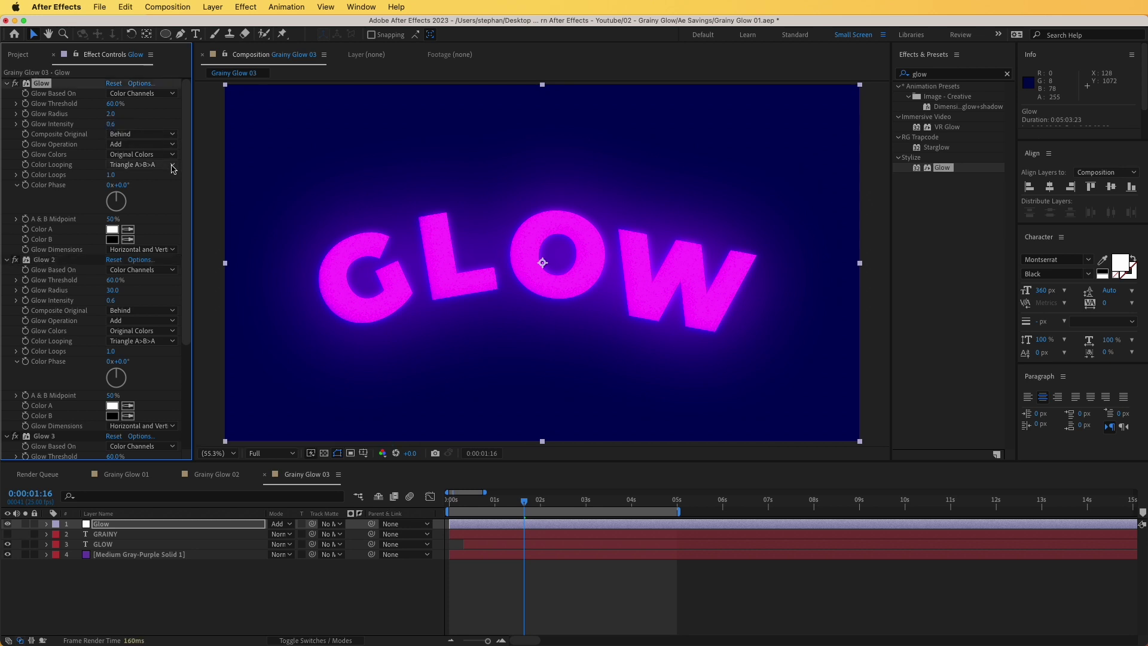
scroll(81, 312, "down", 5)
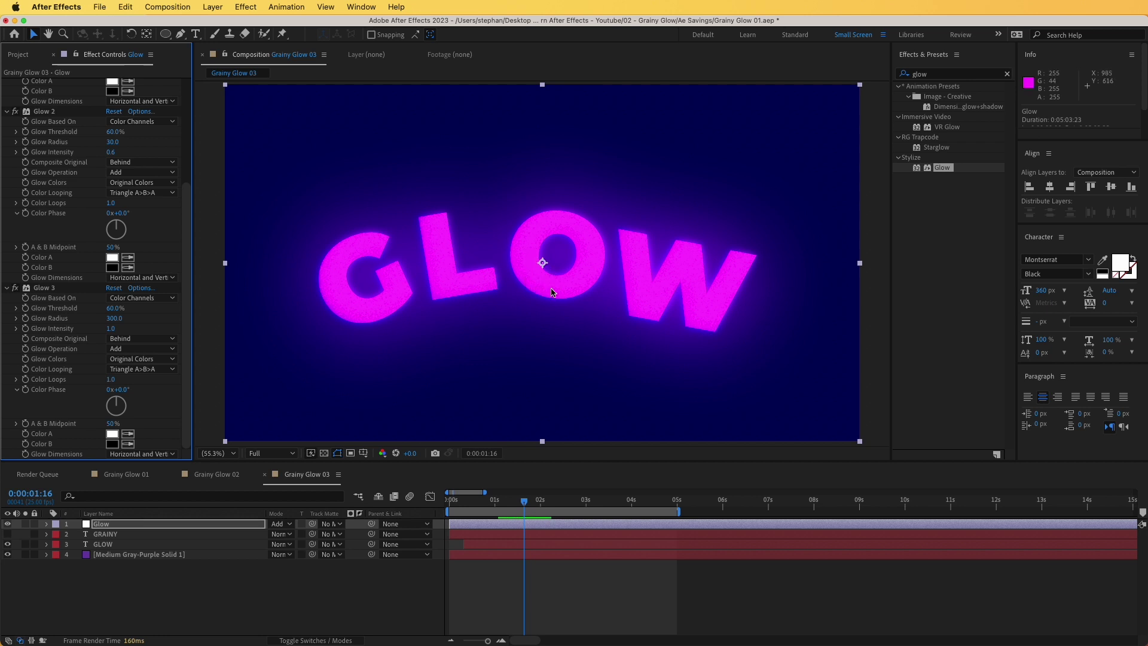
Darken the Fill colour of the Medium Gray-Purple background solid to a deeper navy.
left_click(123, 554)
left_click(112, 114)
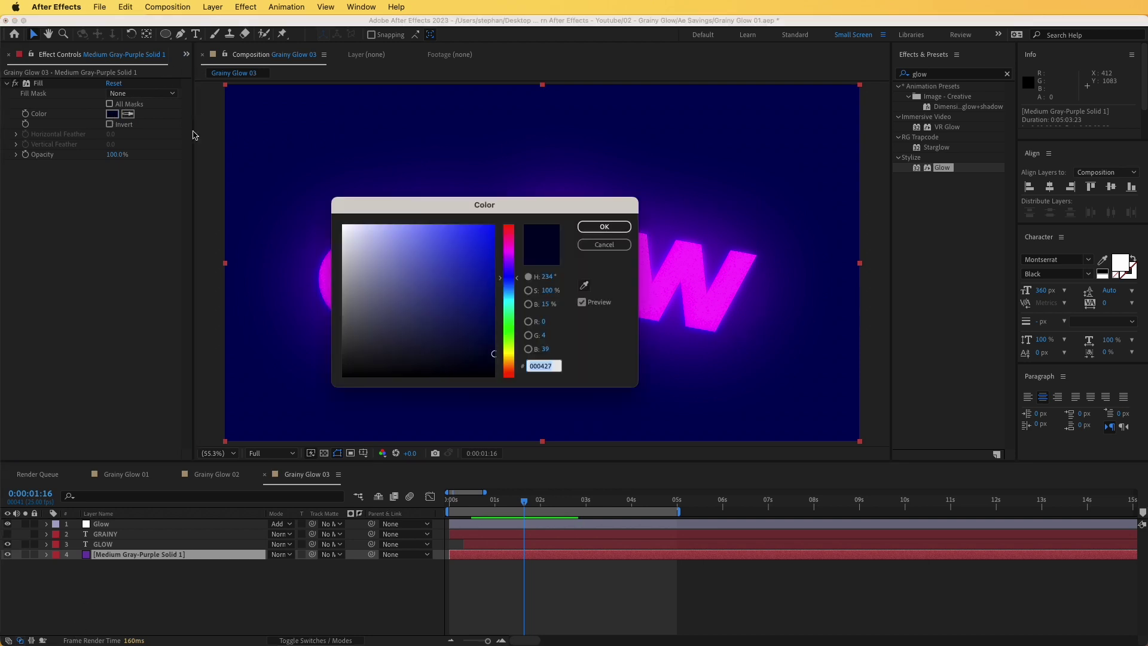
left_click_drag(493, 354, 496, 365)
left_click(622, 225)
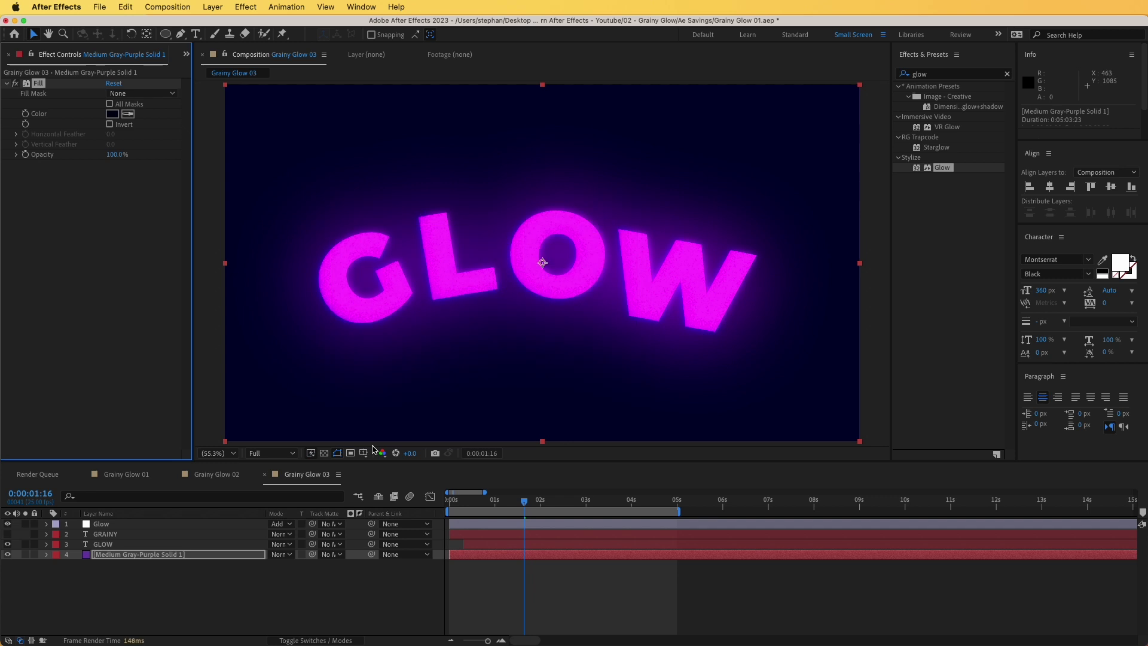
Shift the GLOW text layer's Tint Map White To colour to a darker, bluer purple, 620098.
left_click(118, 545)
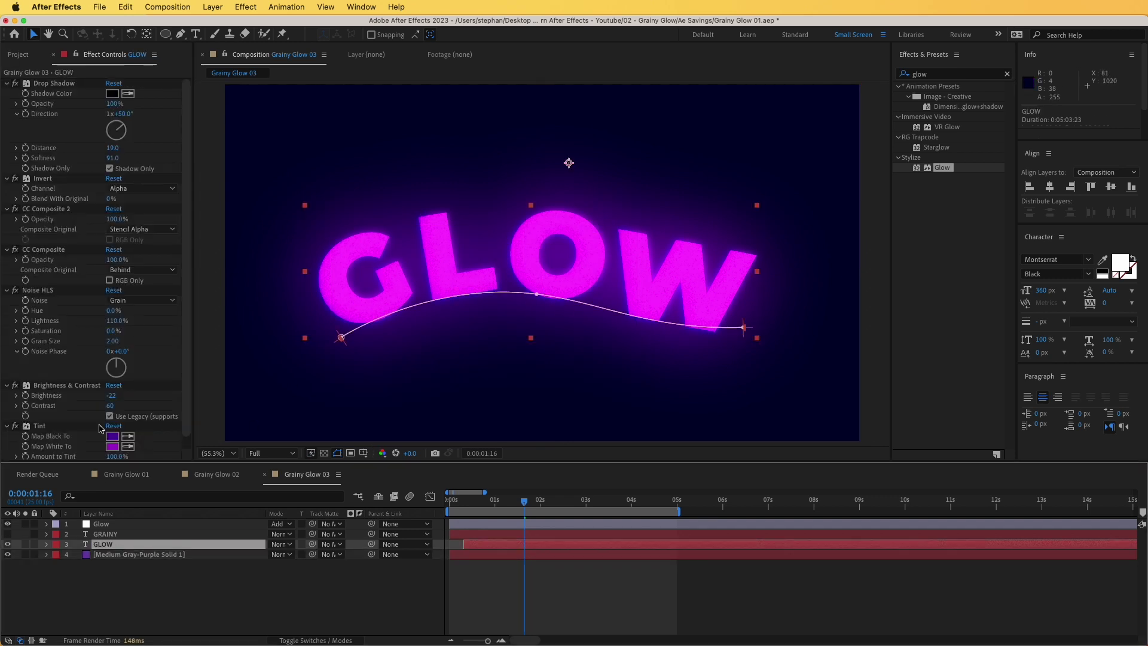
left_click(112, 446)
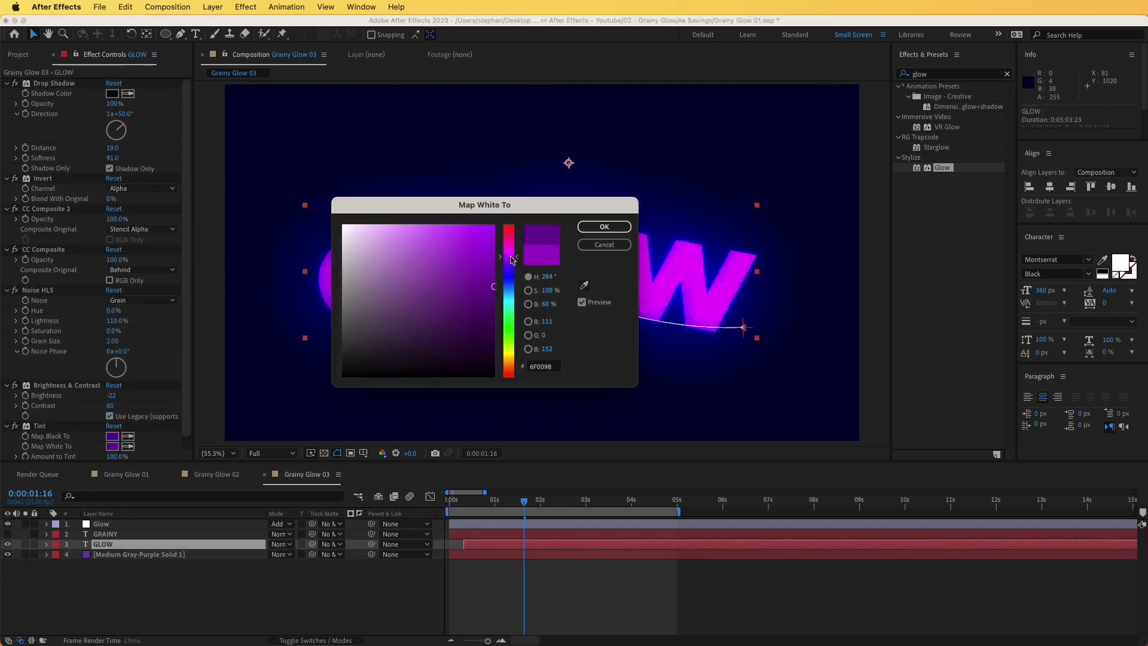
left_click_drag(513, 258, 514, 262)
left_click(578, 232)
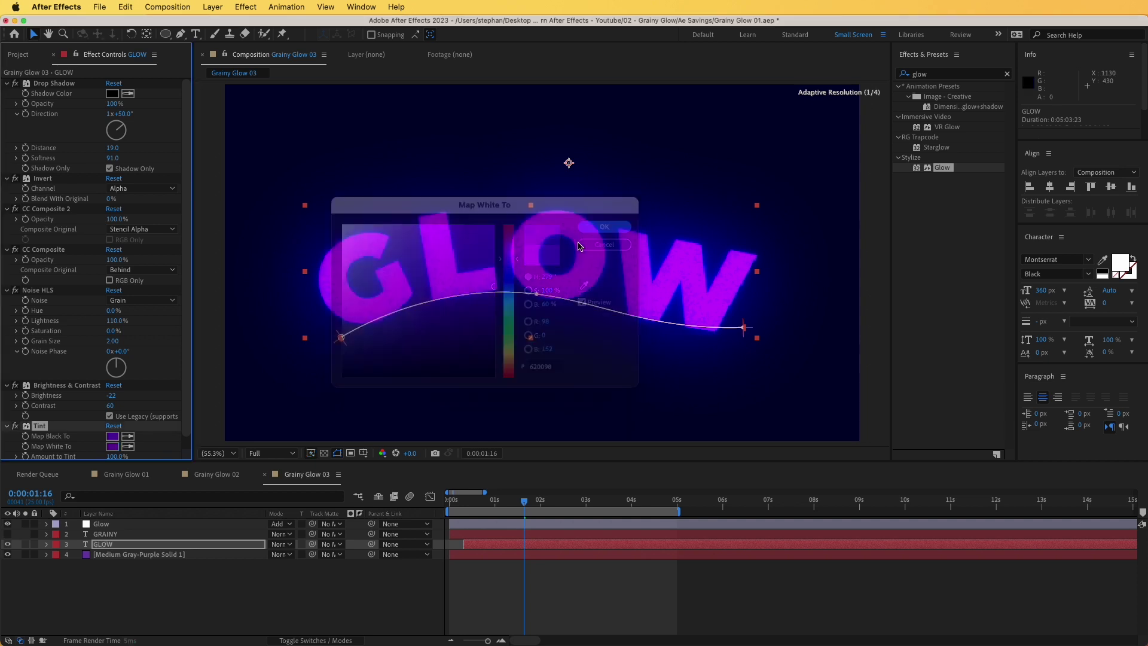
Darken the Tint effect's Map Black To colour on the GLOW layer to about 3F007E.
left_click(111, 436)
left_click_drag(487, 284, 501, 301)
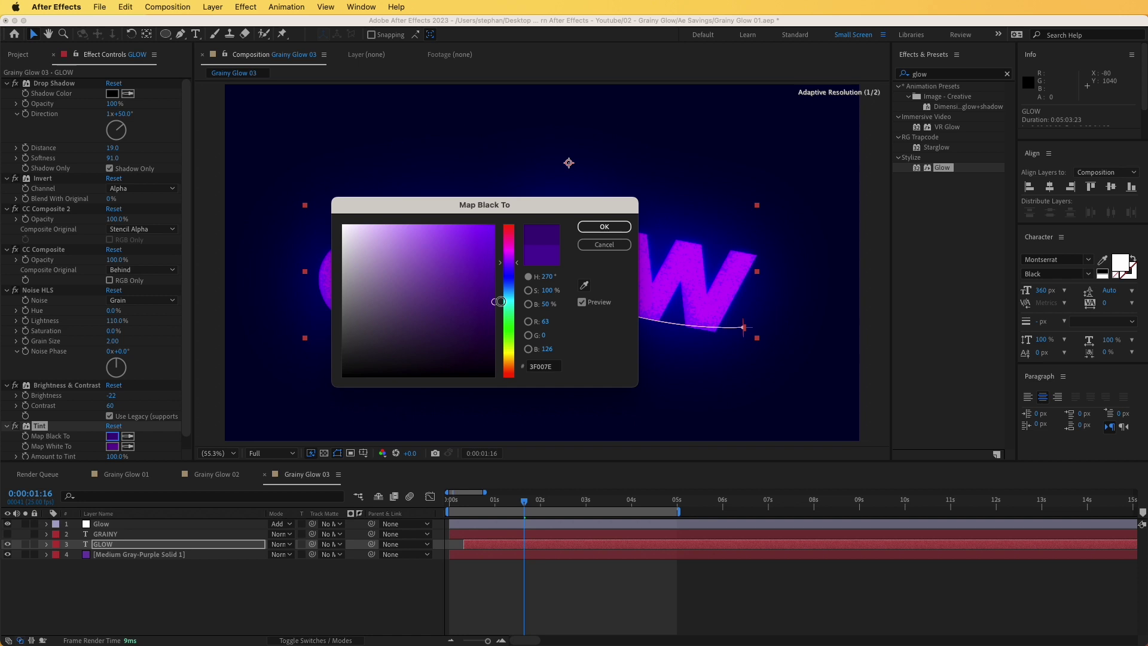
left_click(579, 227)
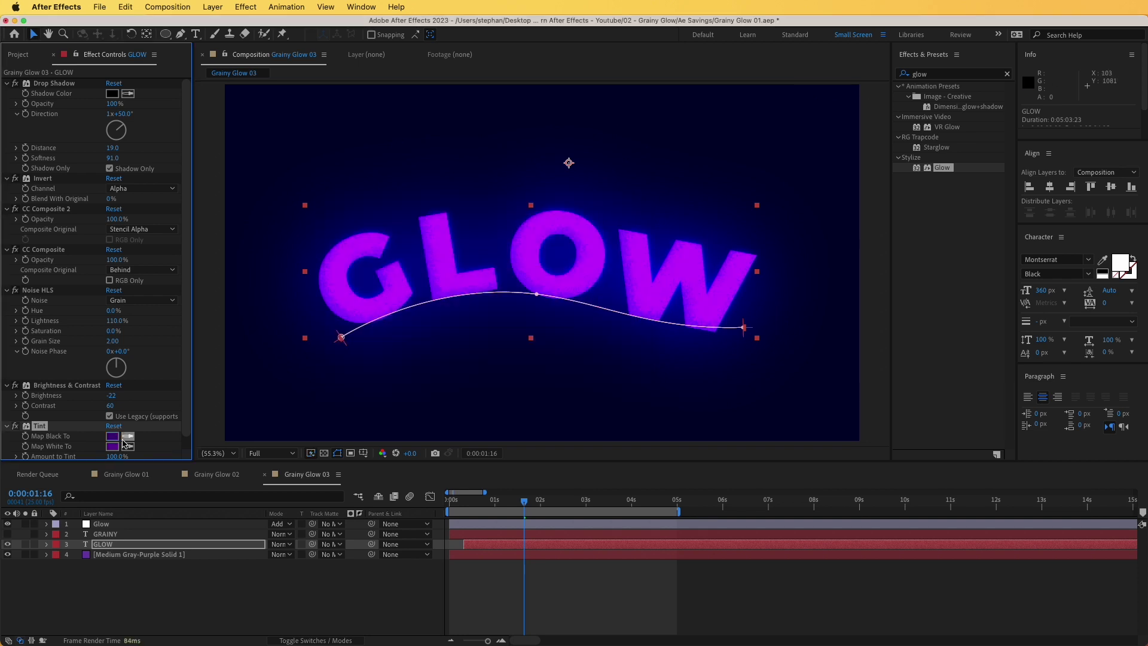
Brighten the Tint effect's Map White To colour on the GLOW layer to 7200B0.
left_click(114, 446)
left_click(492, 282)
left_click_drag(491, 282, 505, 272)
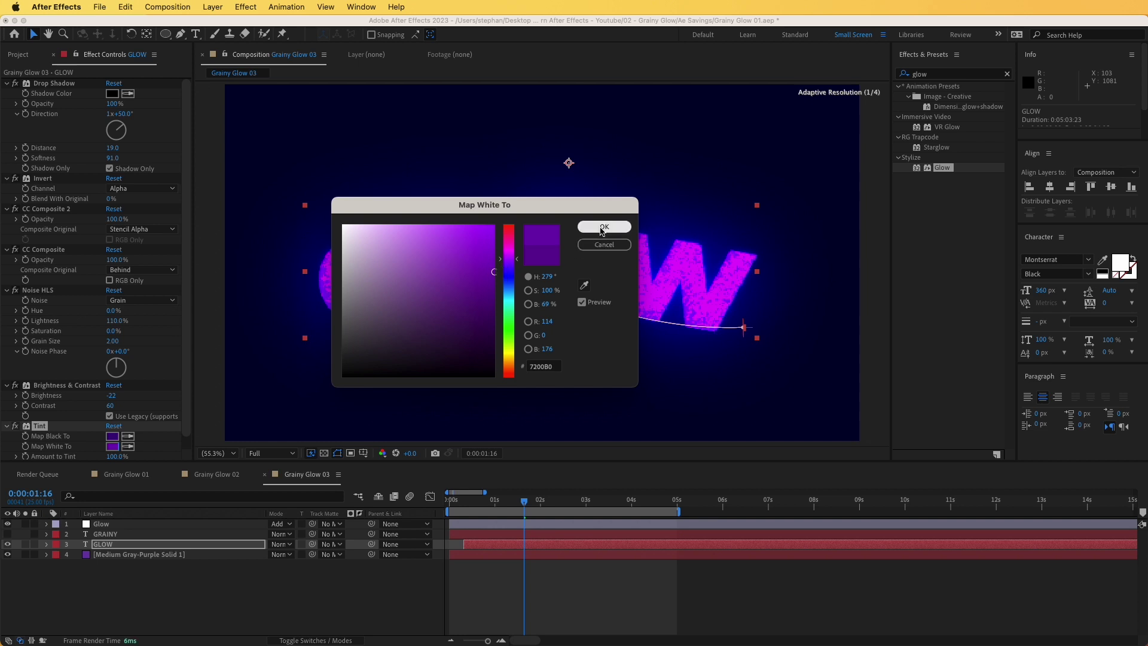
left_click(602, 228)
Lower the Glow 2 effect's threshold to 45.1% on the Glow adjustment layer.
left_click(251, 524)
scroll(50, 317, "down", 1)
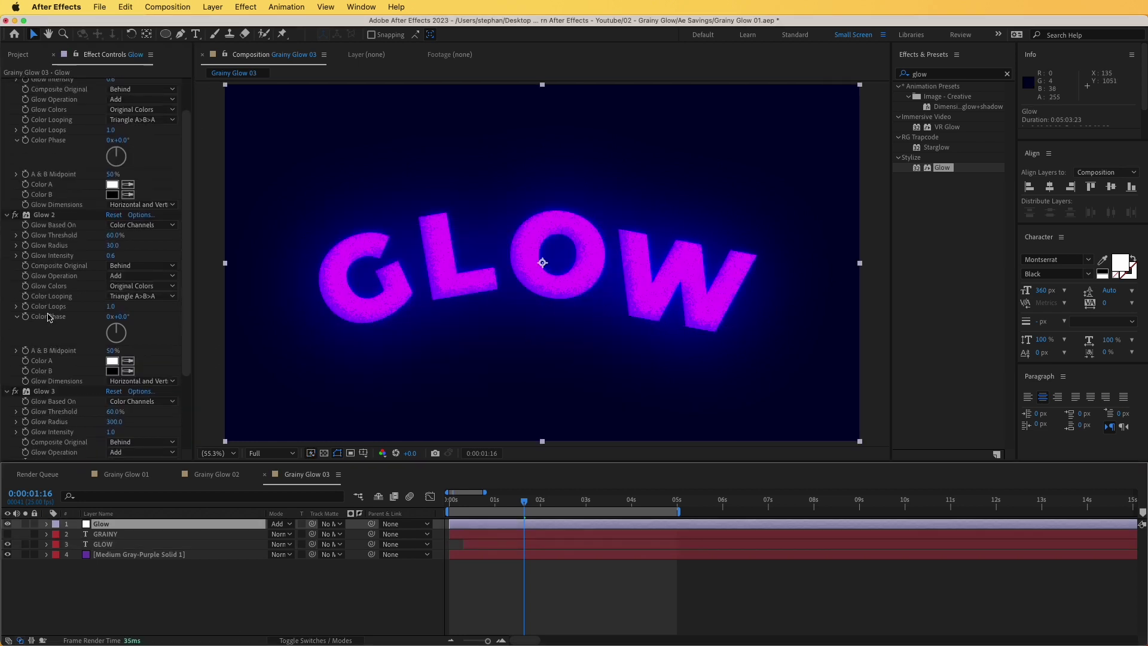
scroll(77, 399, "down", 3)
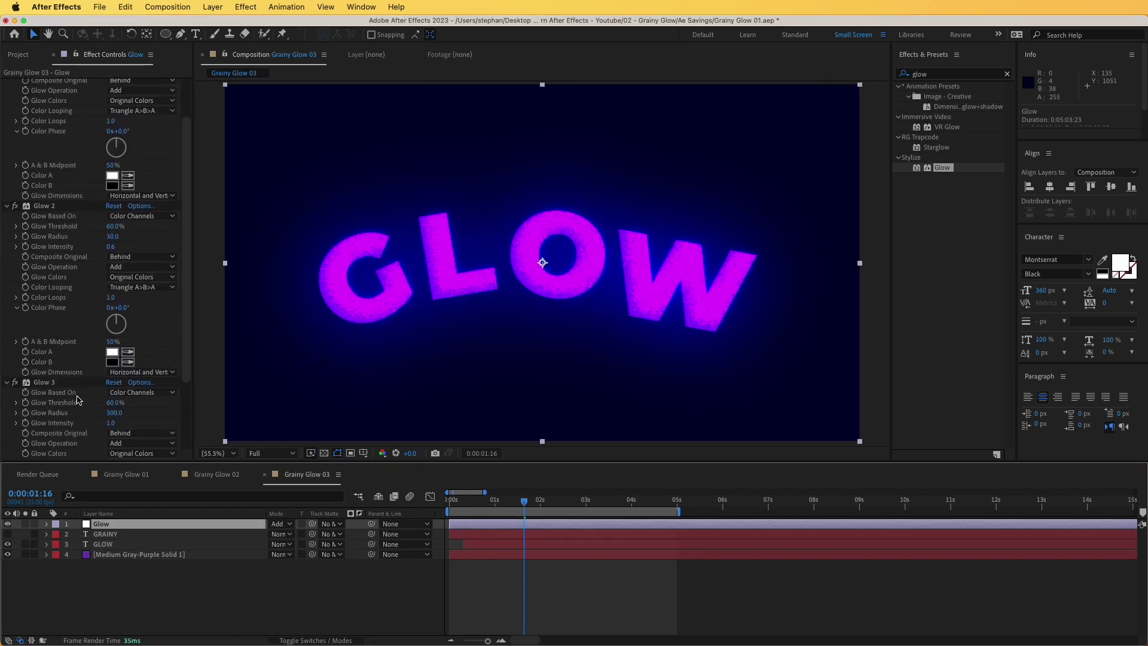
scroll(75, 391, "down", 2)
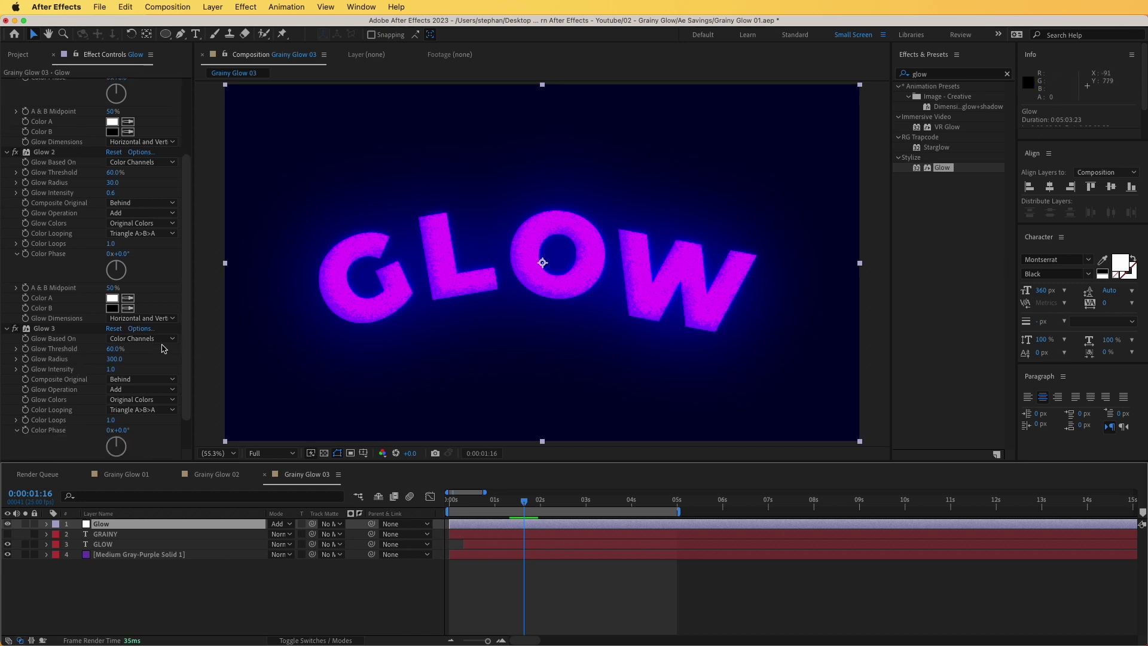
left_click(51, 354)
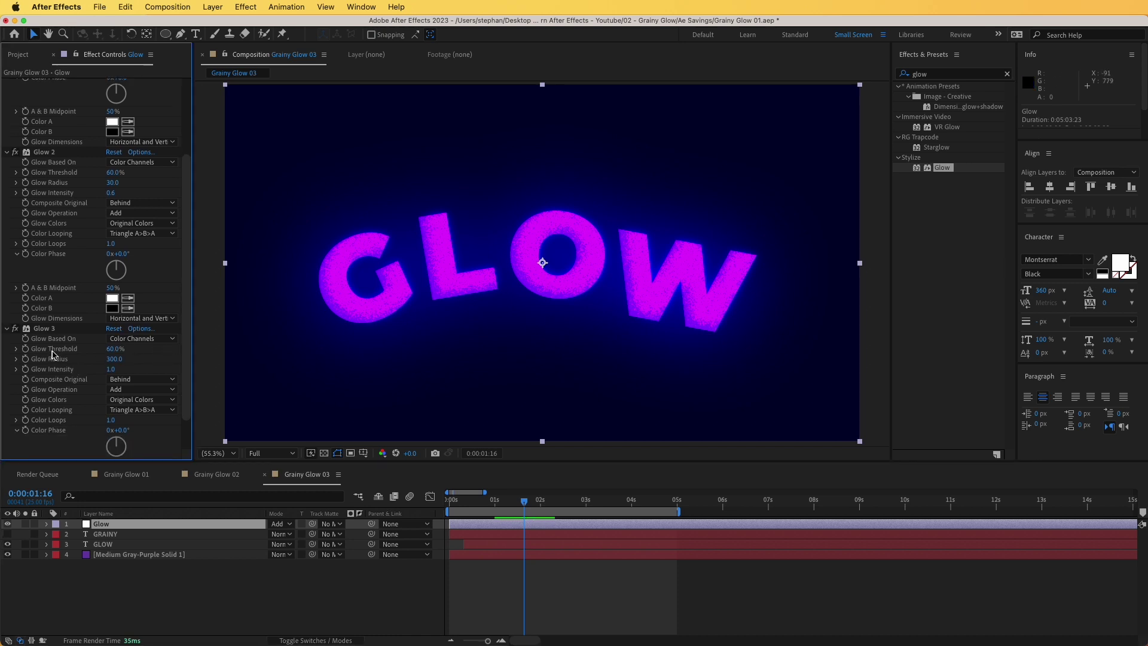
scroll(58, 329, "up", 1)
scroll(102, 181, "up", 2)
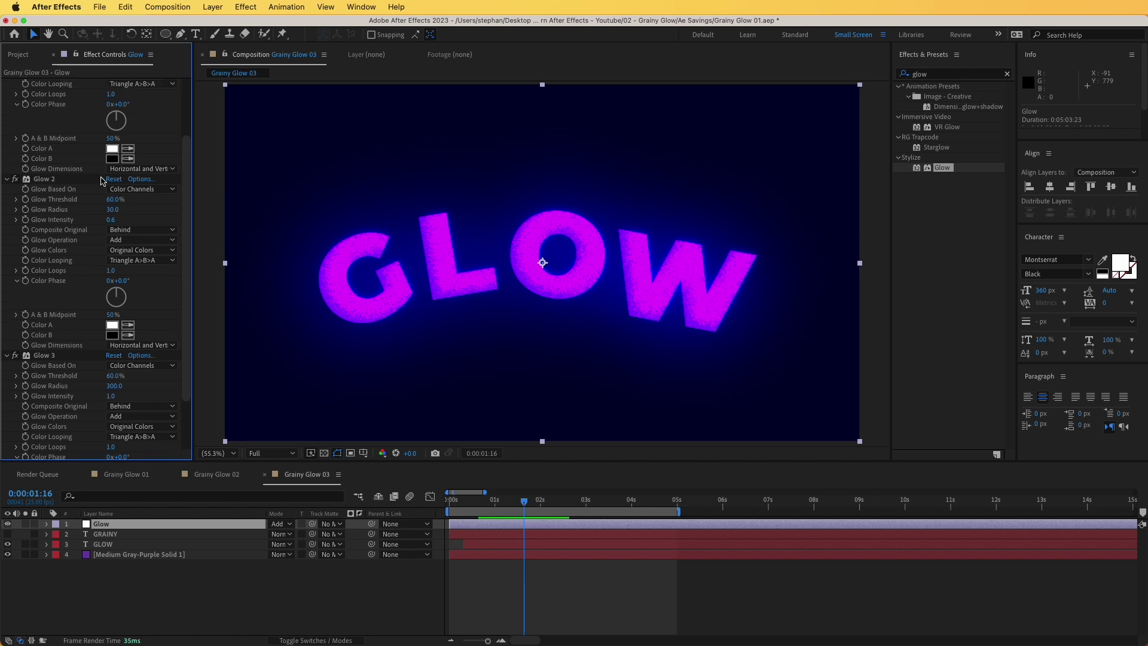
mouse_move(108, 199)
left_mouse_down()
mouse_move(59, 205)
mouse_move(93, 202)
left_mouse_up()
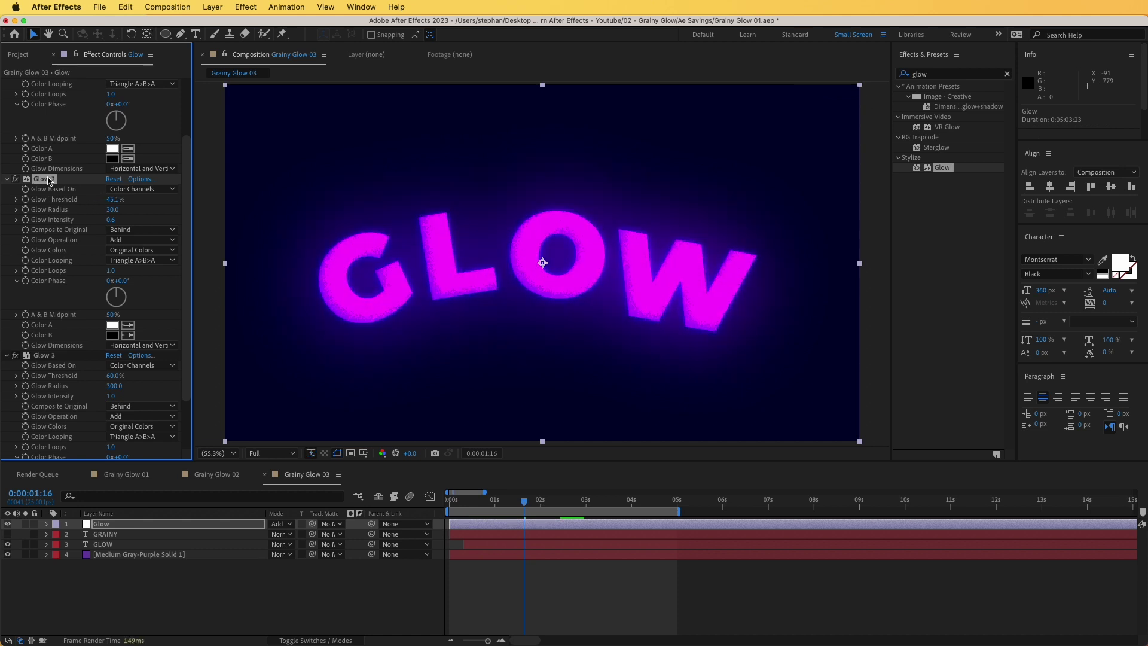
scroll(84, 228, "up", 2)
scroll(91, 254, "down", 1)
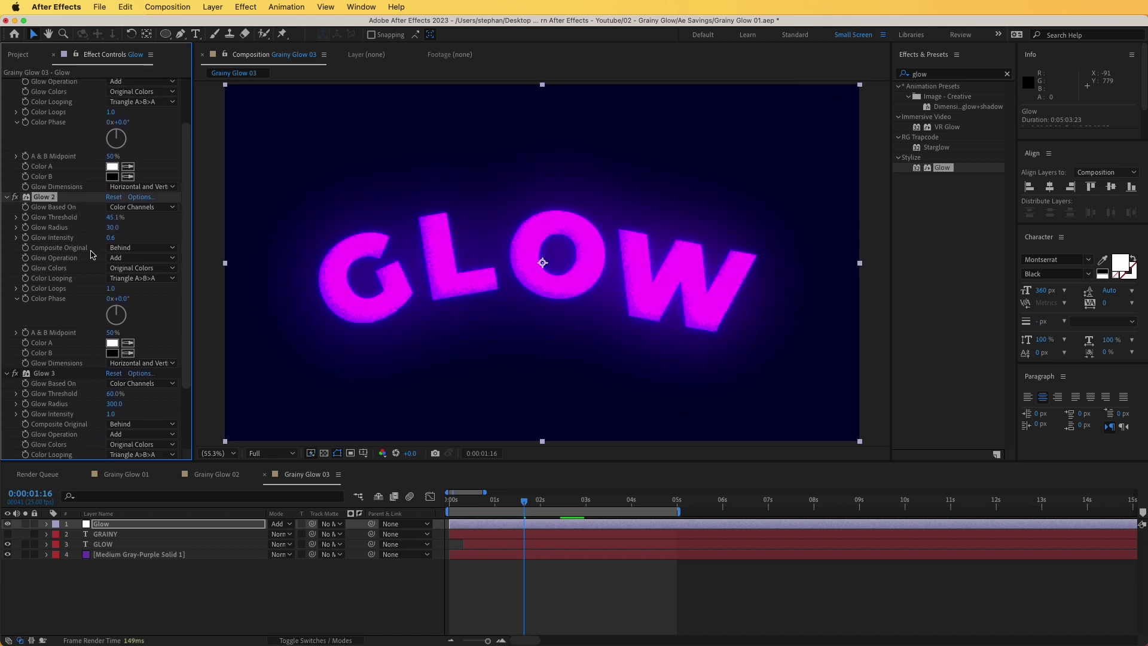
Set the Glow 2 effect's threshold to 46.7% on the Glow adjustment layer and preview the text animation.
left_click_drag(115, 218, 122, 220)
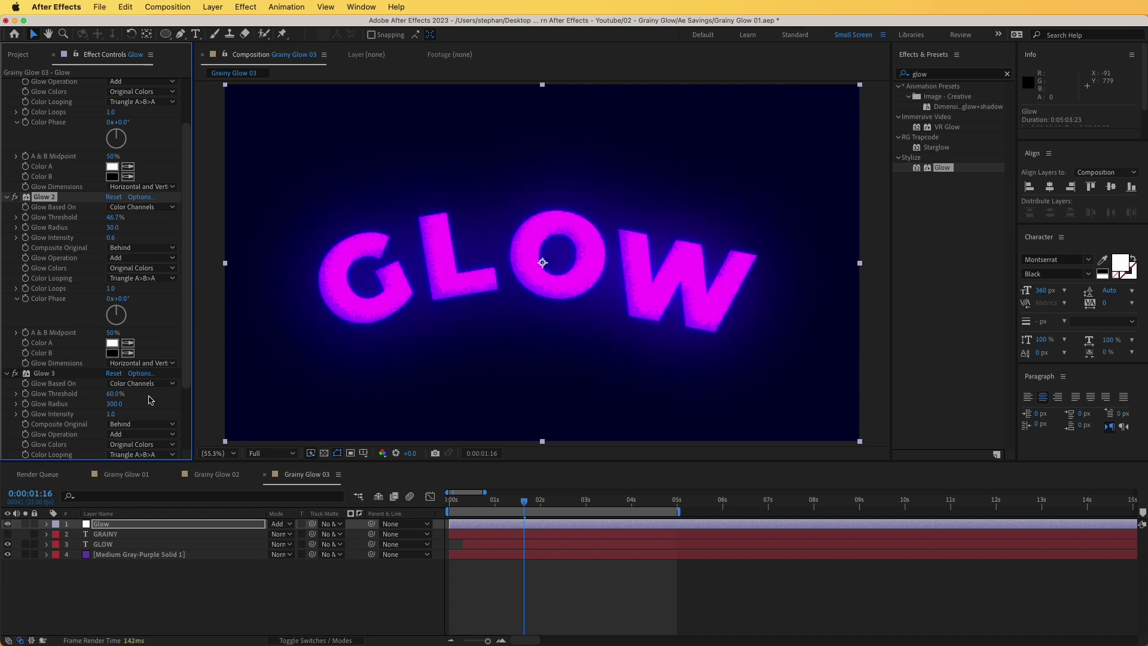
left_click(103, 544)
key("KP_0")
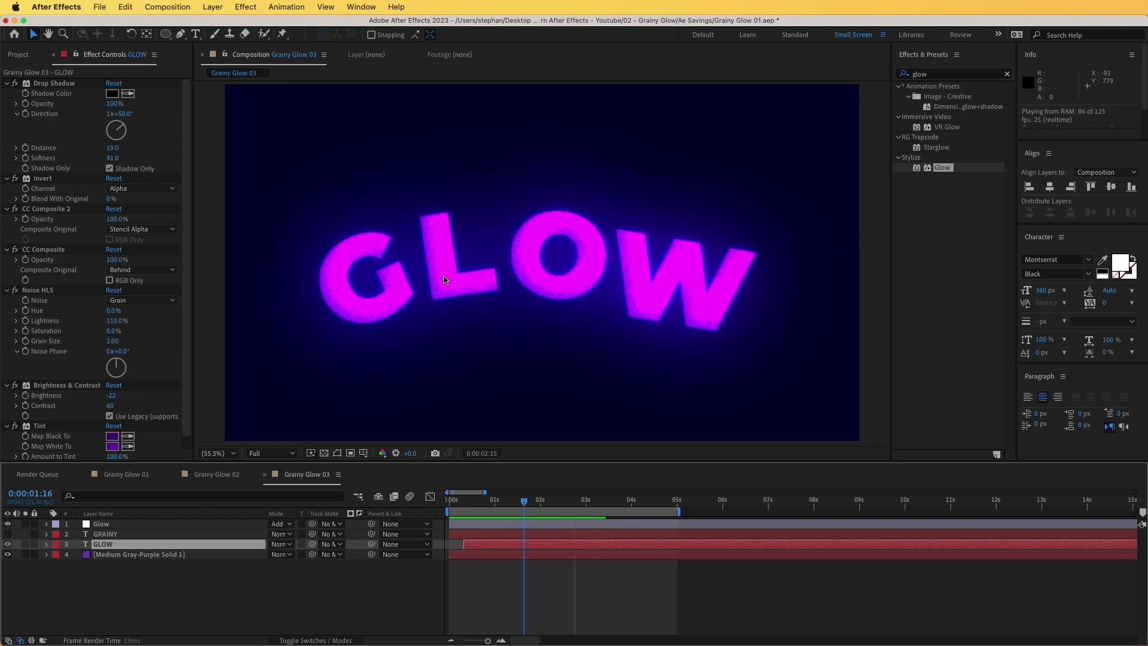
key("space")
left_click_drag(527, 508, 533, 508)
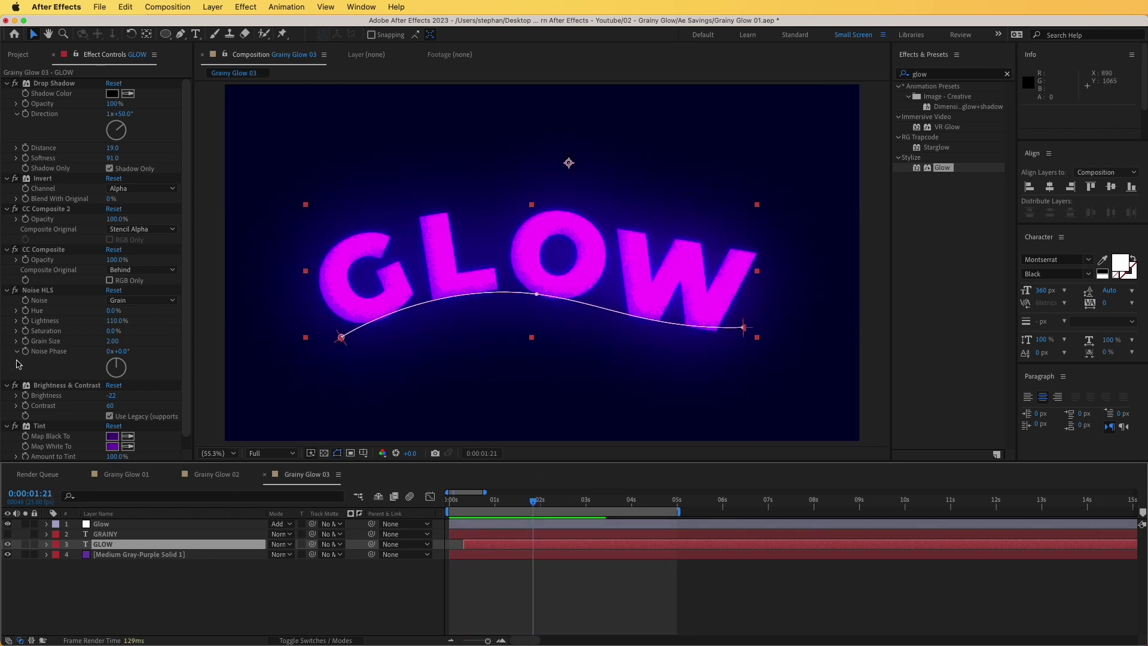
Enable an expression on the Noise Phase property of the GLOW text layer's Noise HLS effect.
left_click(42, 293)
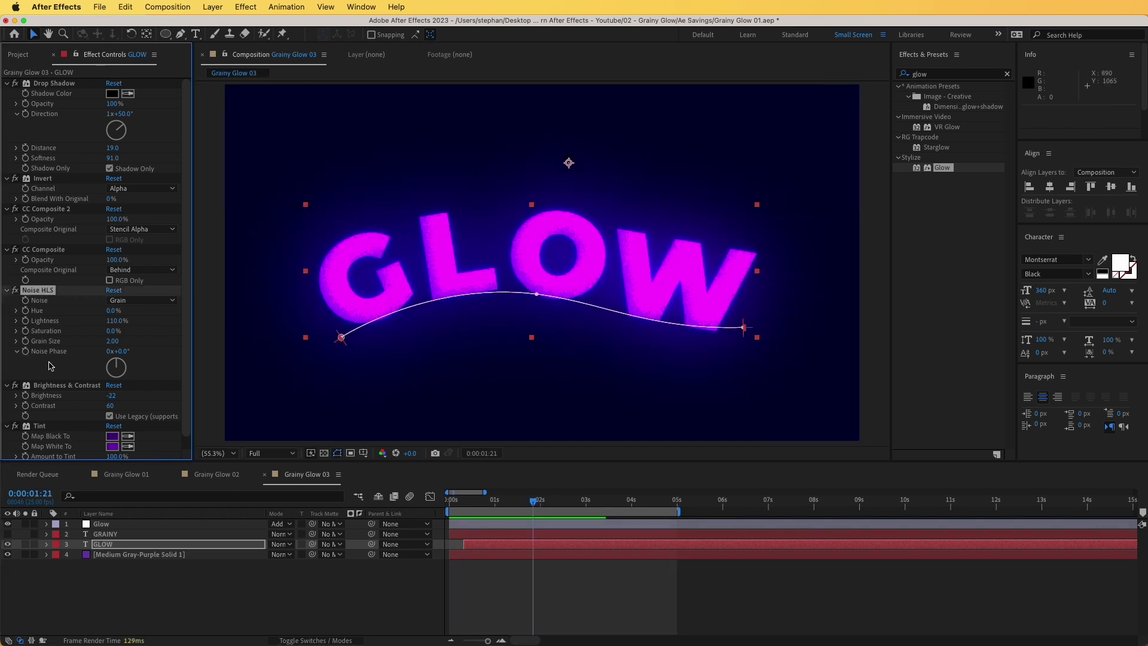
scroll(52, 360, "down", 1)
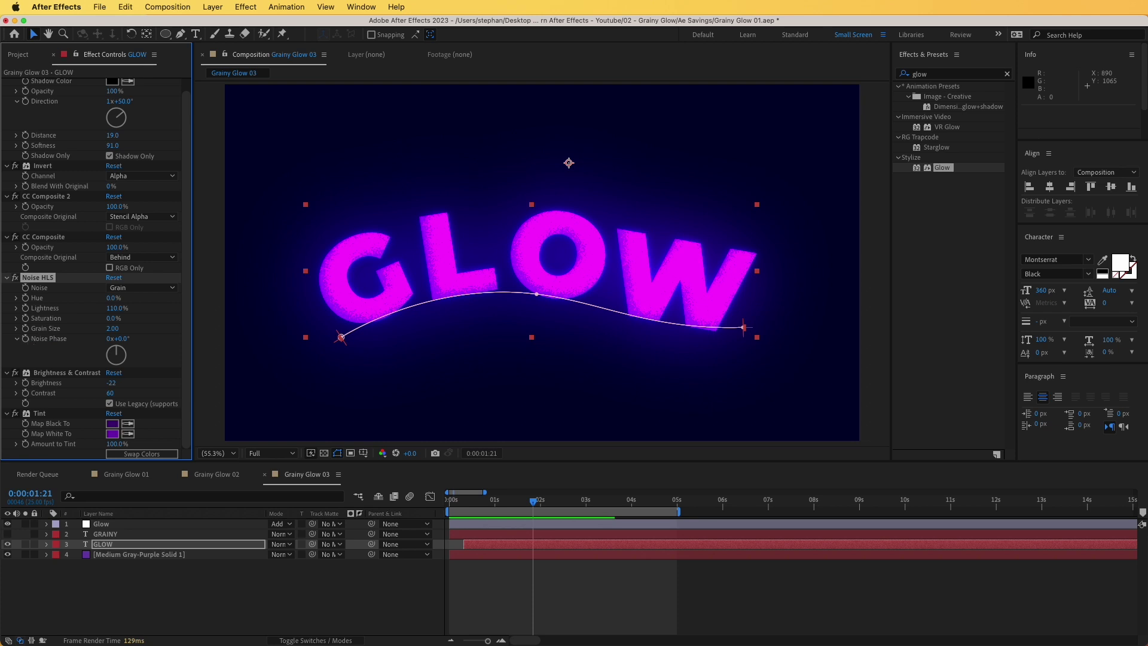
left_click(26, 339, "alt")
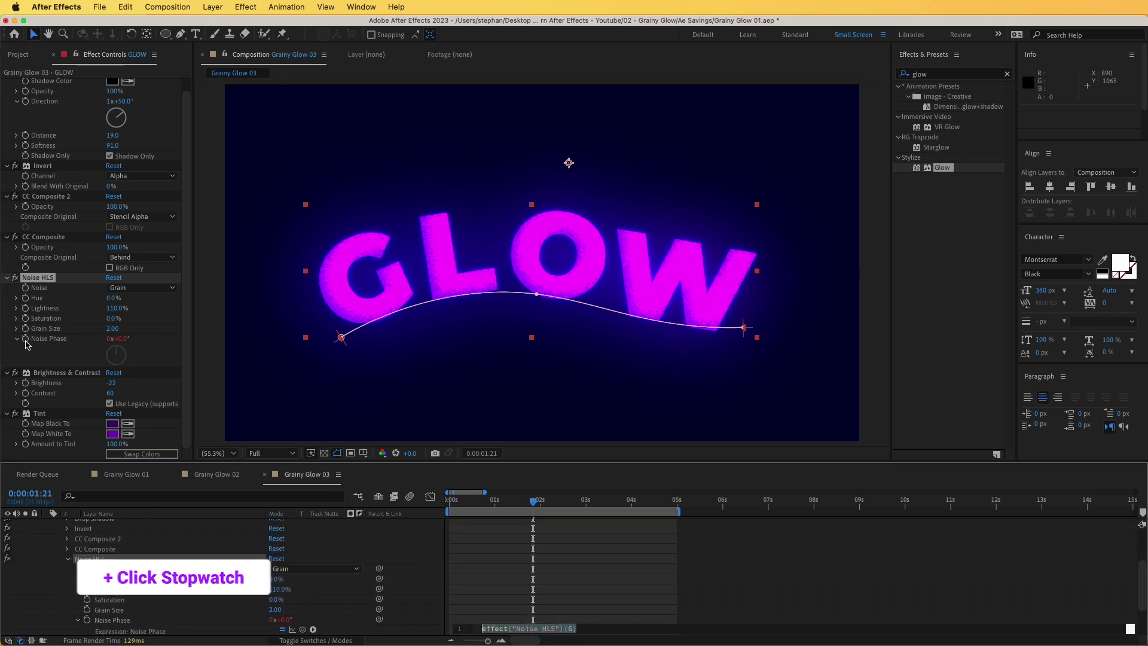
scroll(454, 601, "down", 5)
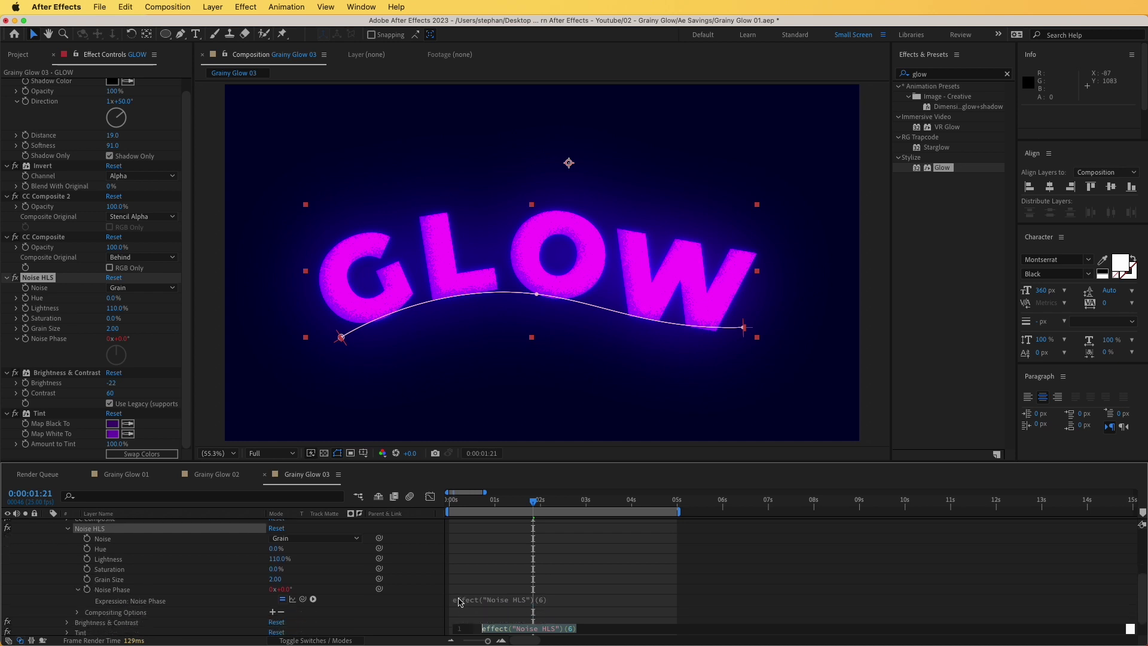
Replace the default Noise Phase expression on the GLOW layer with random(500);.
left_click(438, 582)
left_click(483, 576)
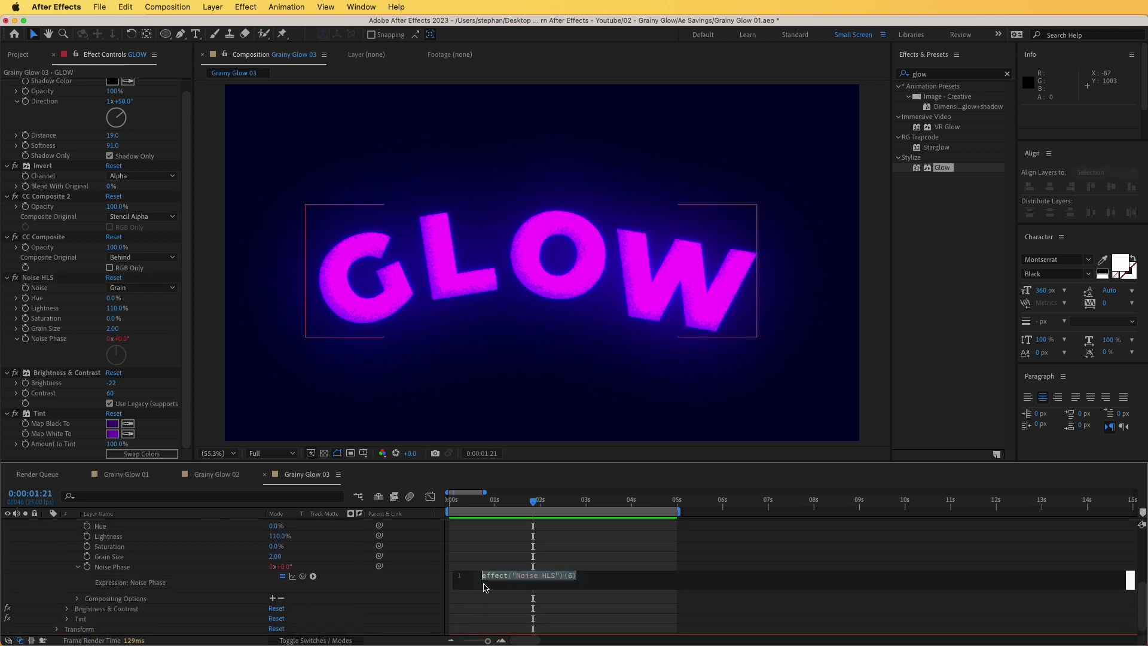
type("ron")
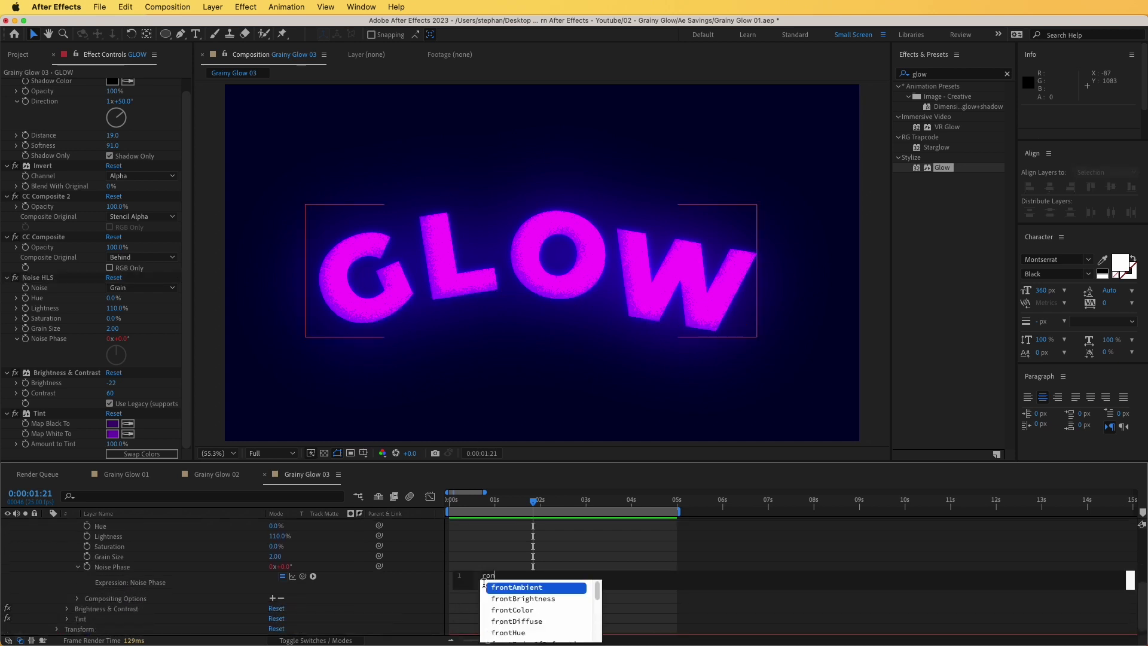
key("BackSpace")
key("BackSpace")
type("and")
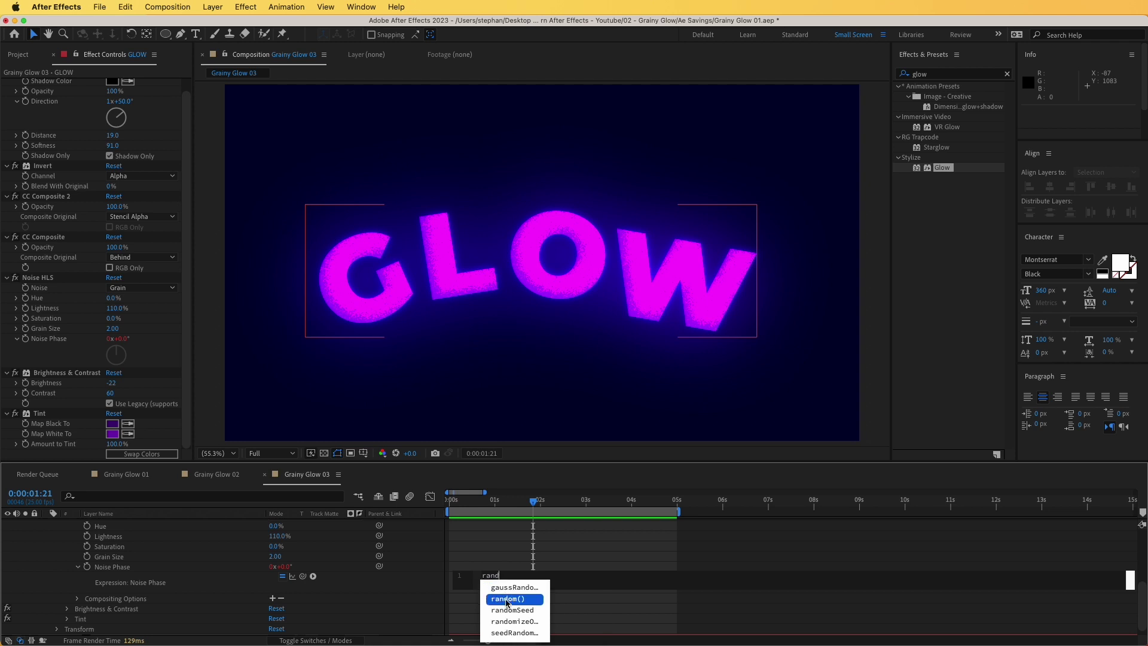
left_click(506, 599)
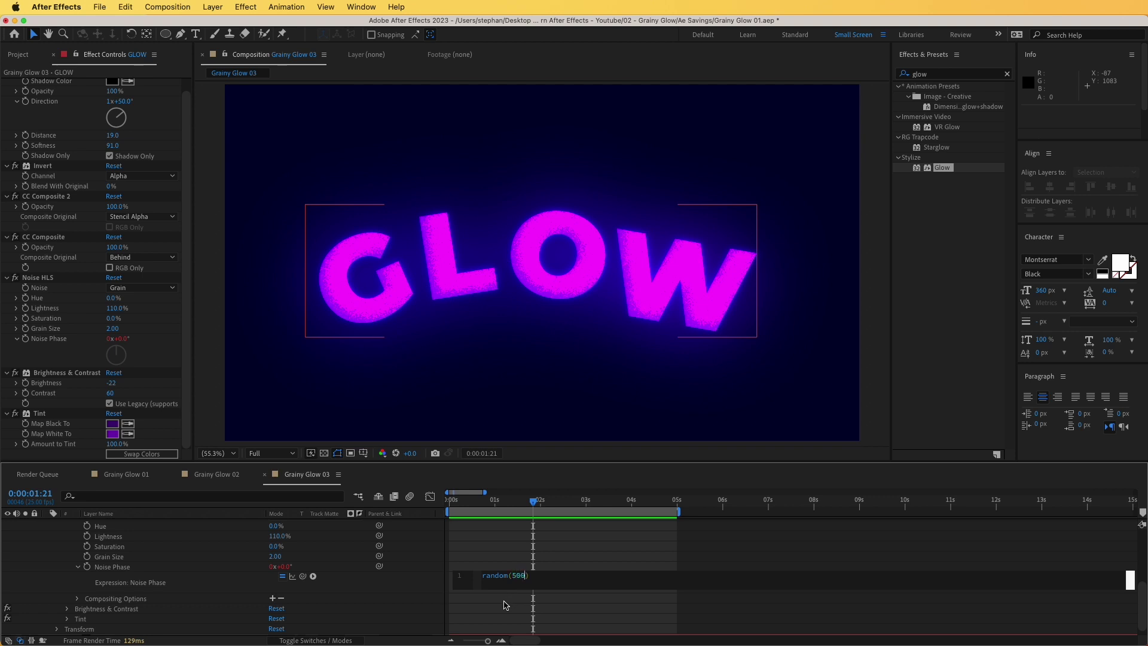
type(";")
left_click(425, 583)
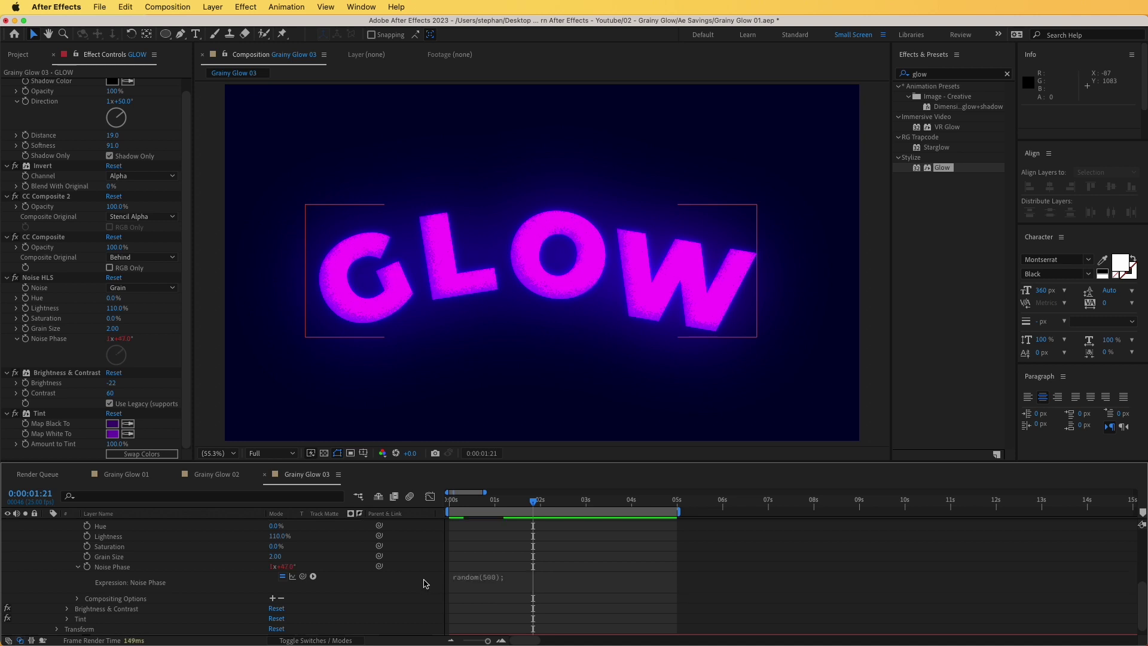
Preview the animated grain on the GLOW text and check individual frames around 0:00:02:10 and 0:00:01:16.
key("space")
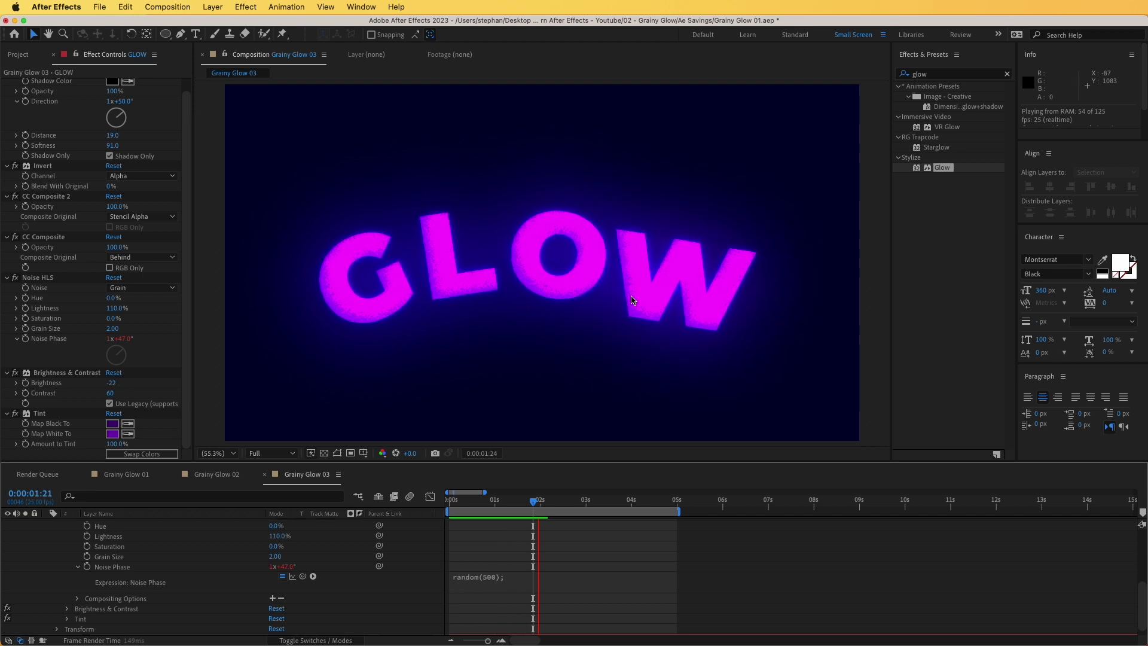
left_click(534, 504)
left_click_drag(534, 504, 558, 504)
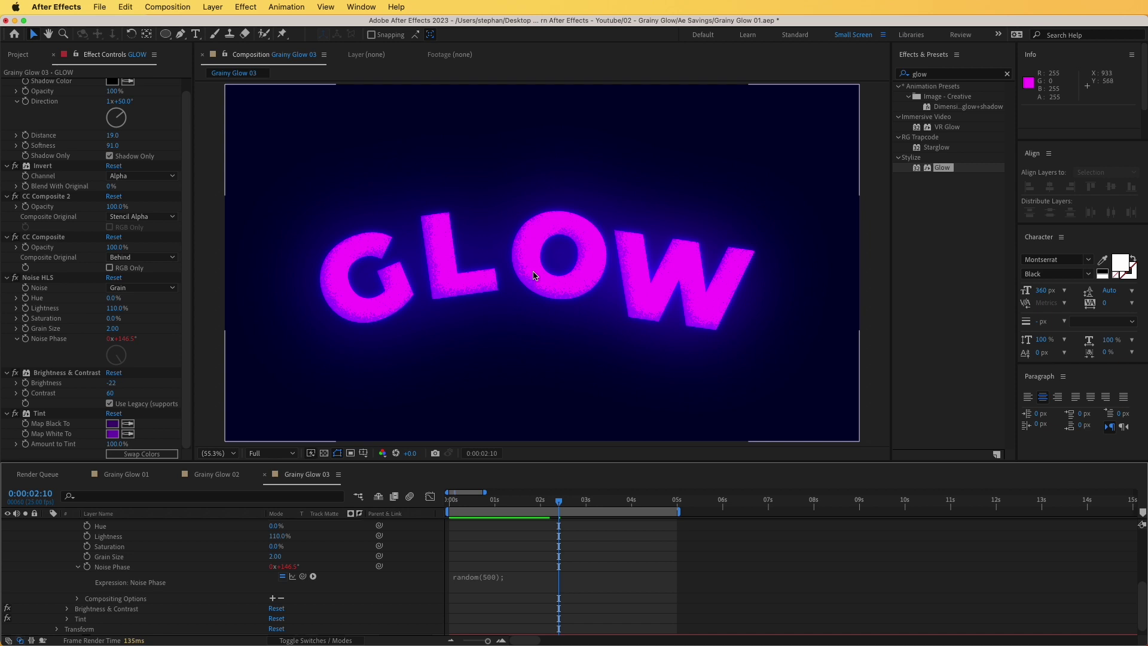
left_click_drag(488, 502, 524, 505)
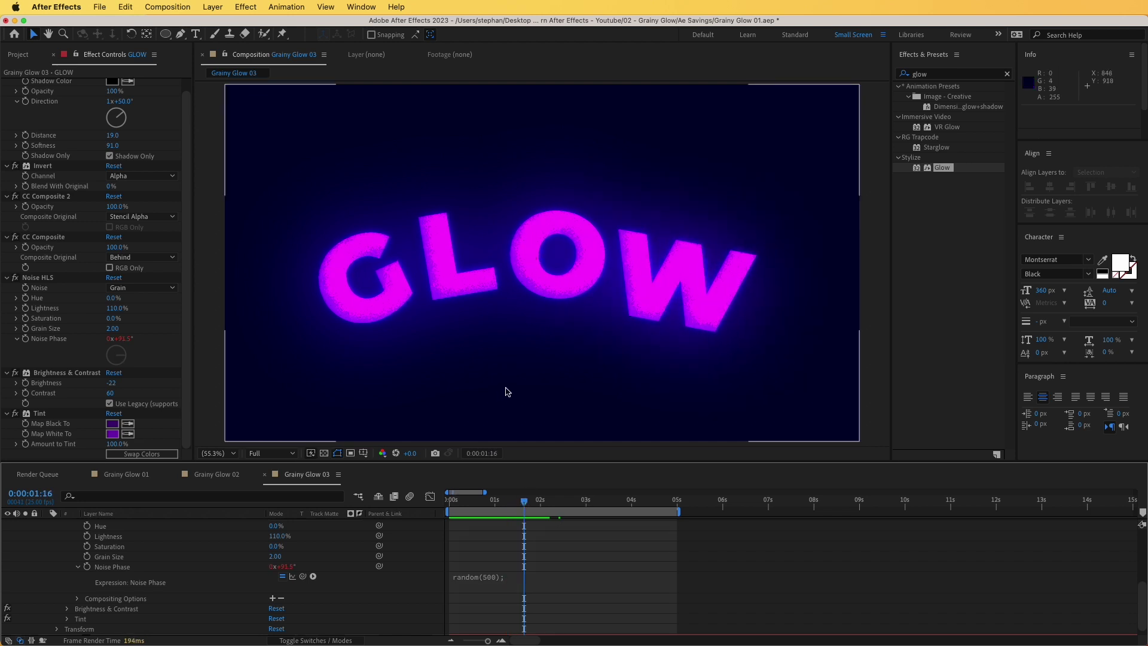
Add the line posterizeTime(15); above random(500); in the GLOW layer's Noise Phase expression and preview the slower grain.
left_click(466, 578)
left_click(487, 577)
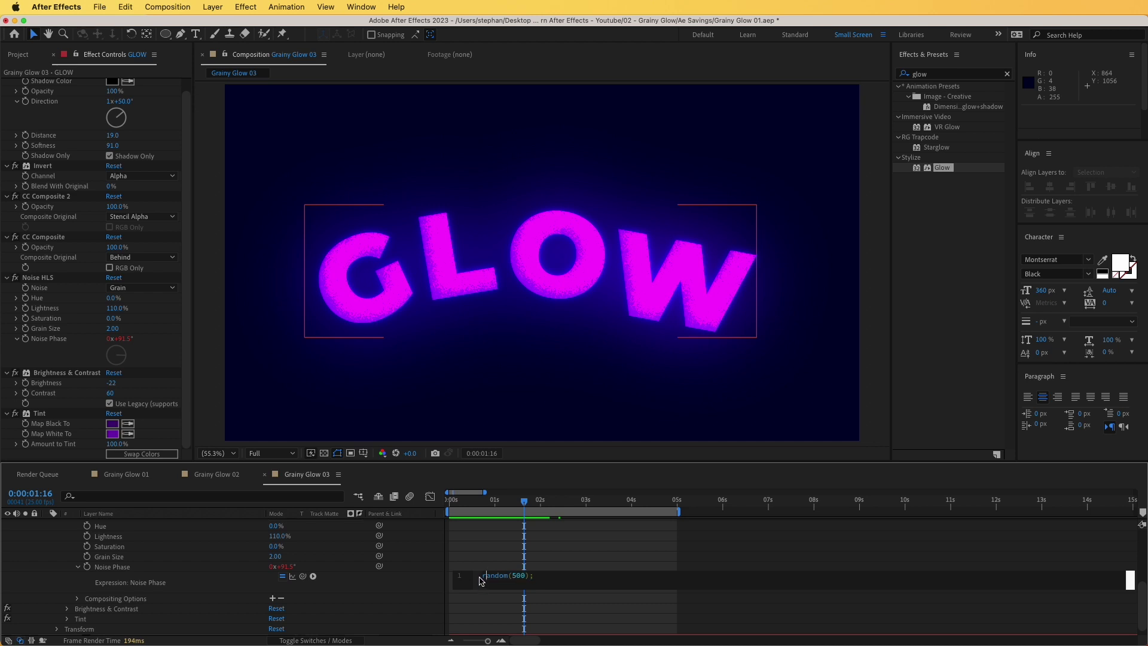
left_click(490, 610)
key("Return")
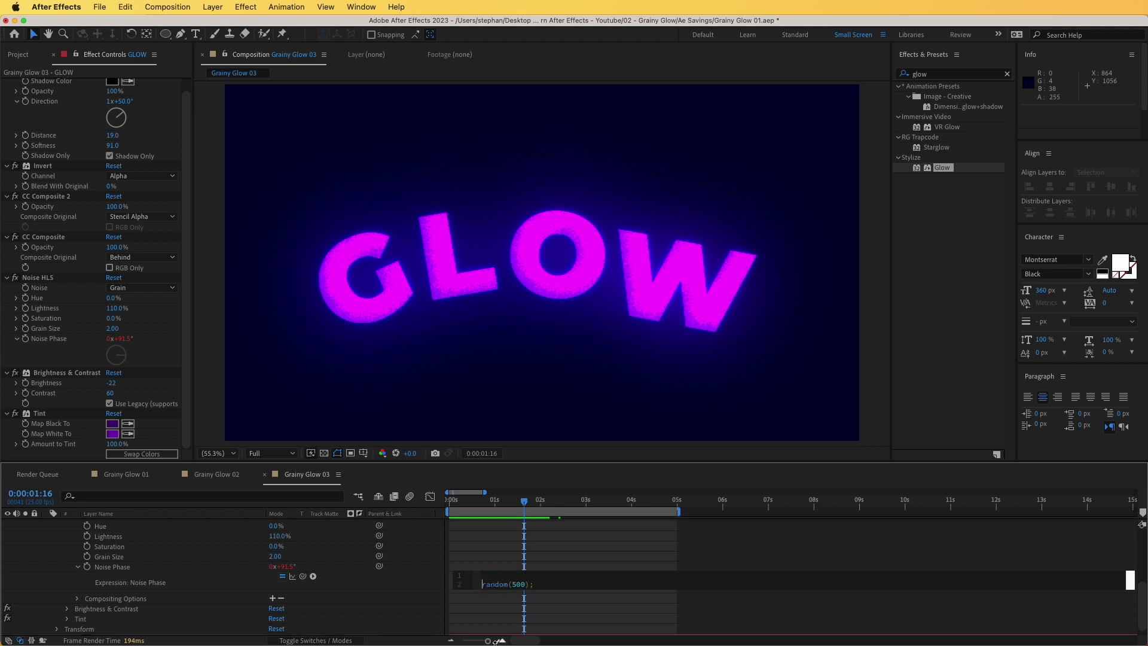
type("pos")
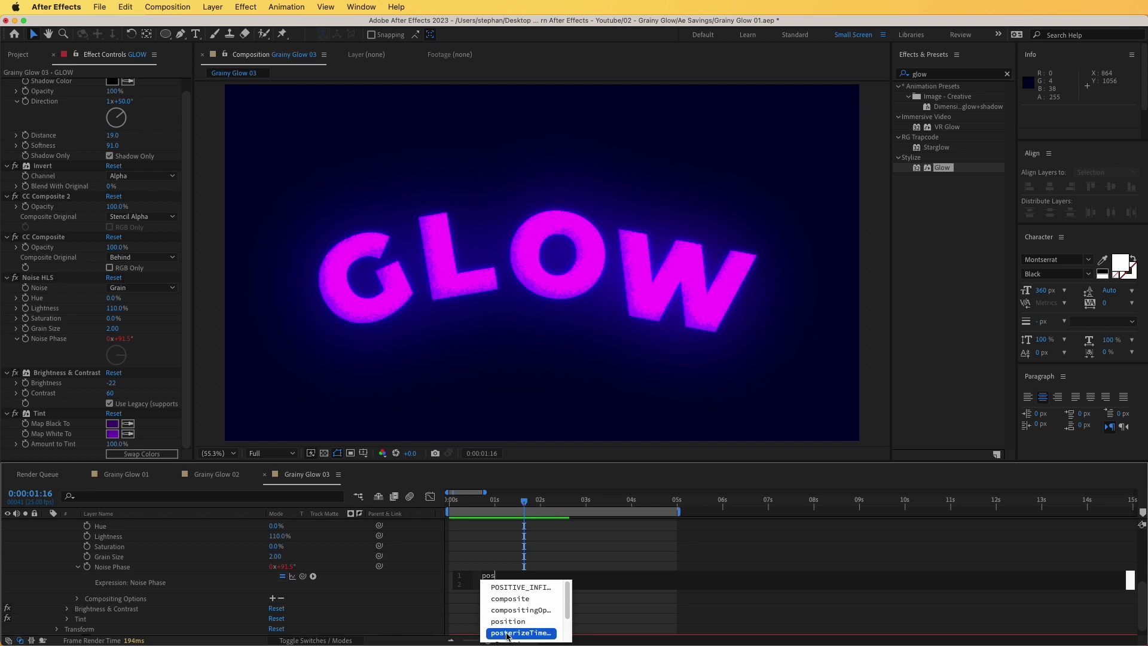
left_click(506, 633)
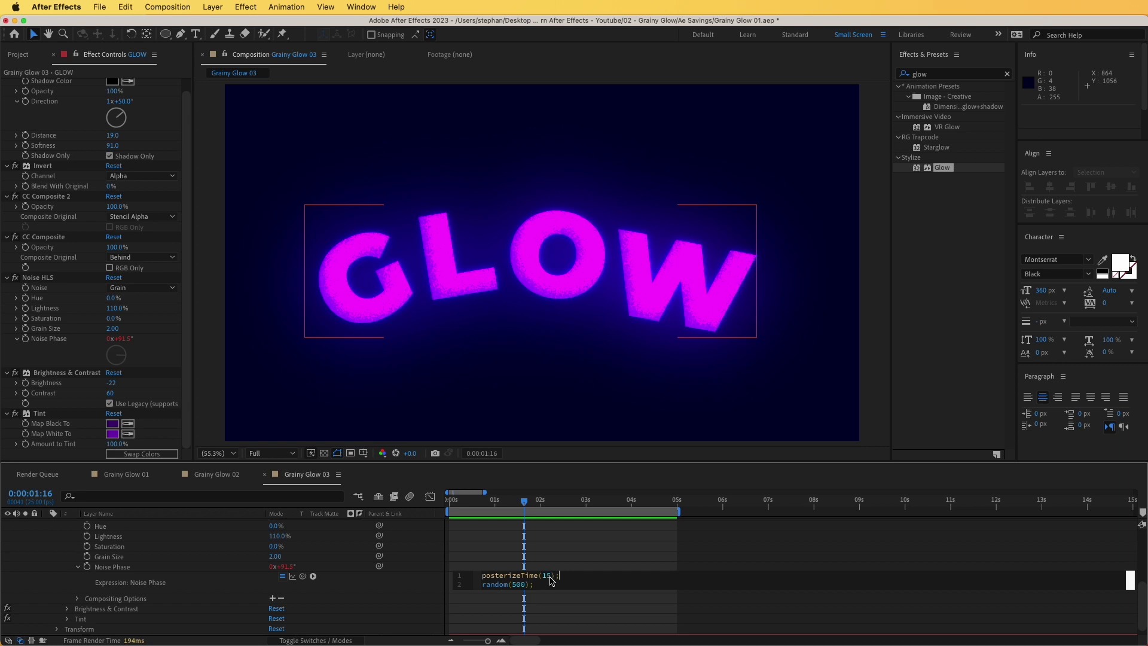
left_click(437, 577)
key("space")
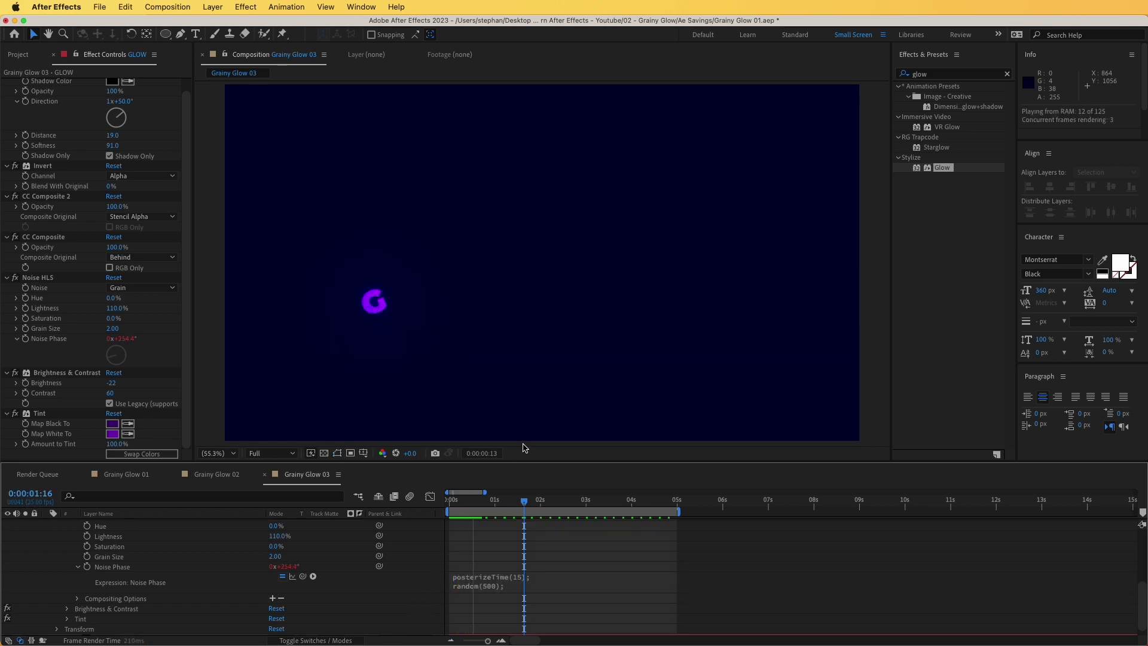
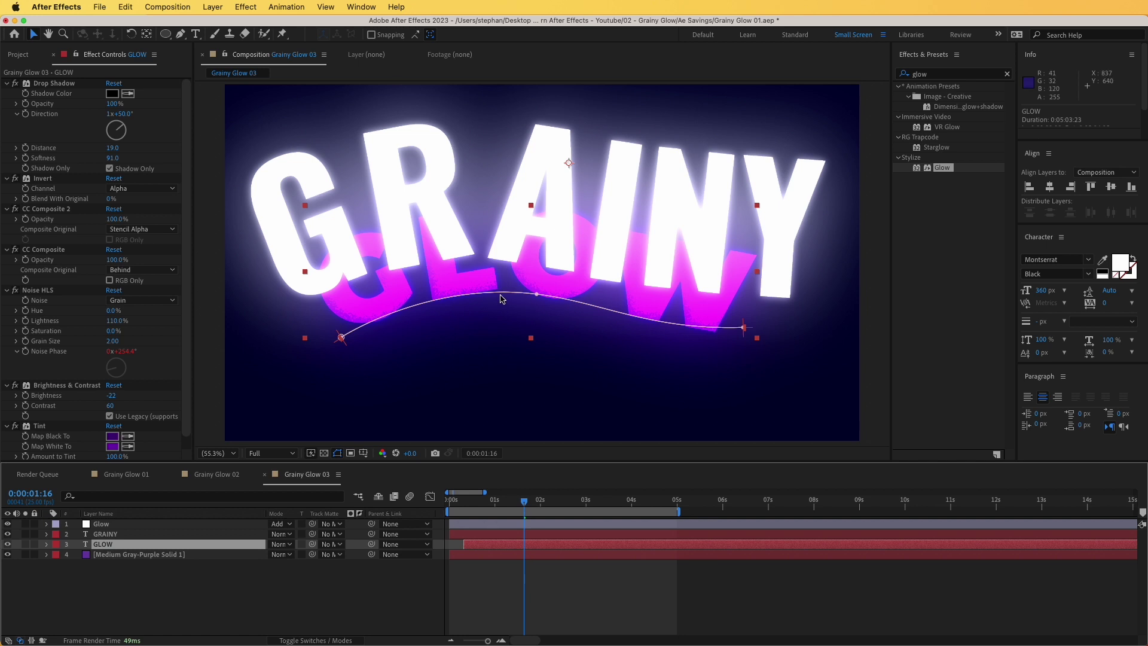
Move the GLOW text down below the GRAINY text and copy all its effects onto the GRAINY layer.
left_click_drag(488, 289, 491, 363)
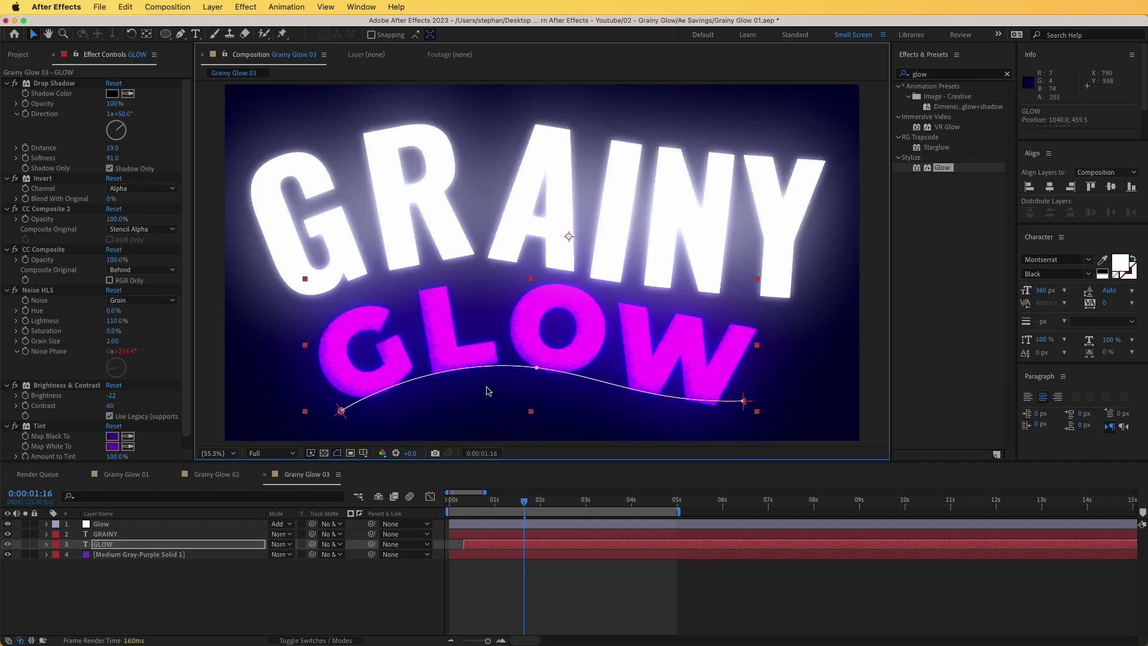
key("ctrl+c")
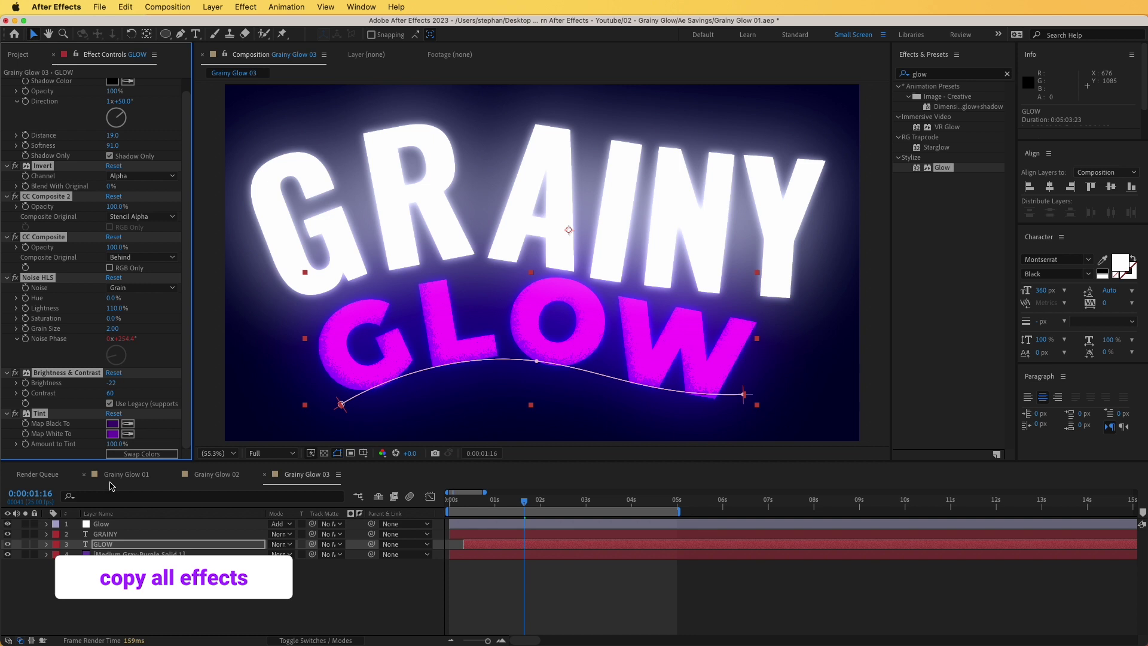
key("ctrl+Up")
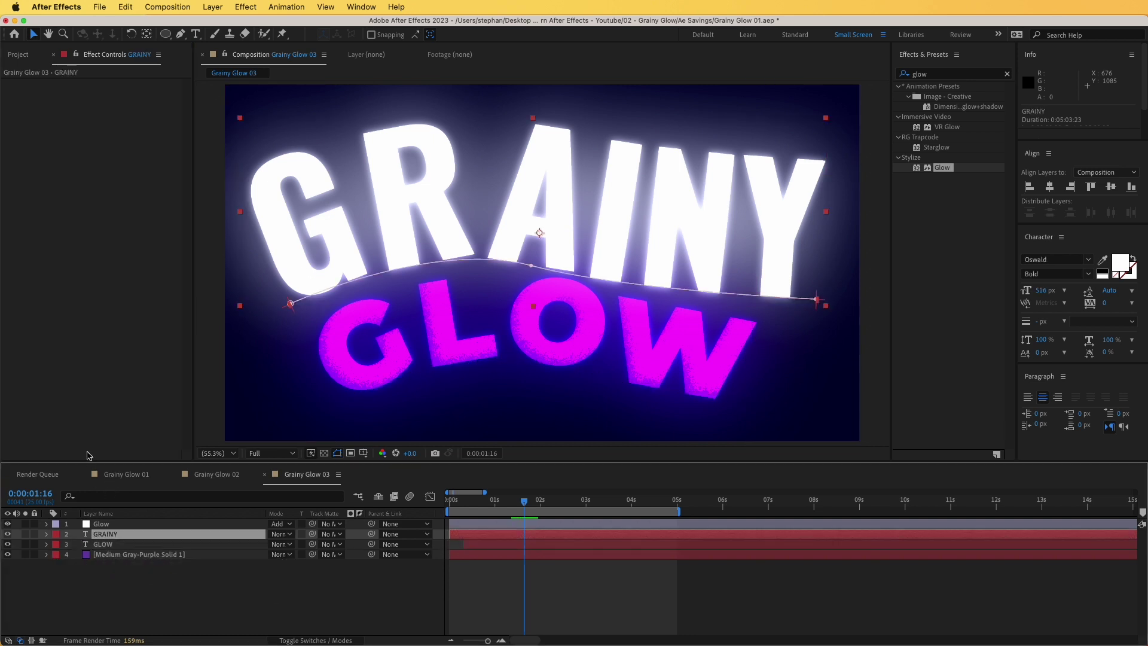
key("ctrl+v")
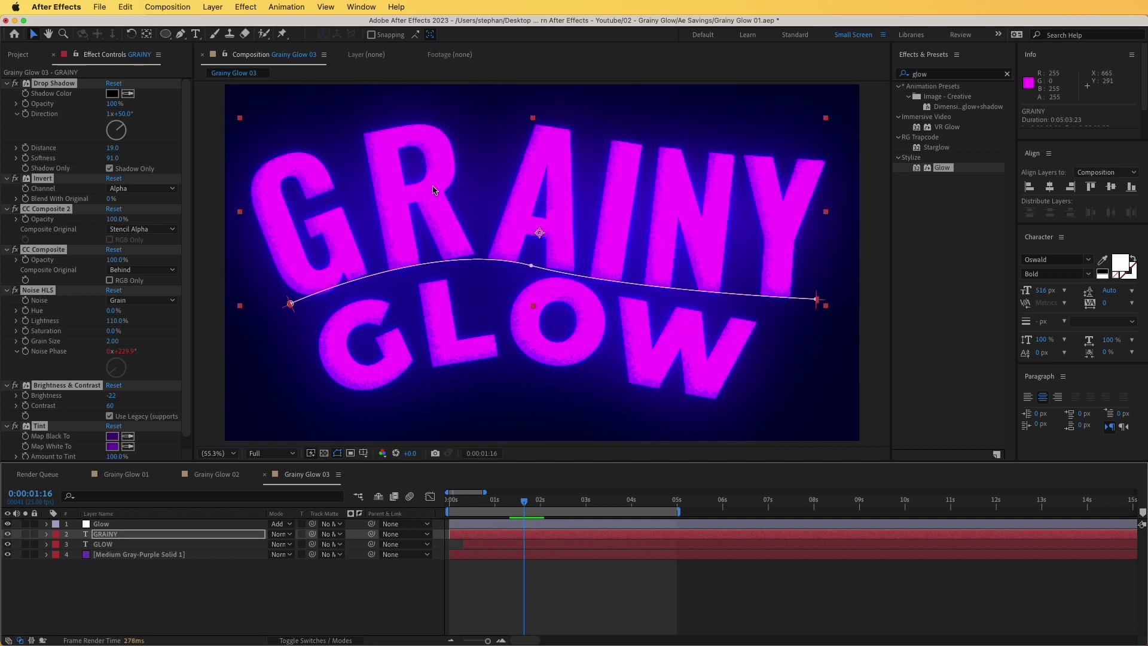
Change the Tint effect's Map White To colour on the GRAINY layer to orange, B06B00.
scroll(183, 411, "down", 1)
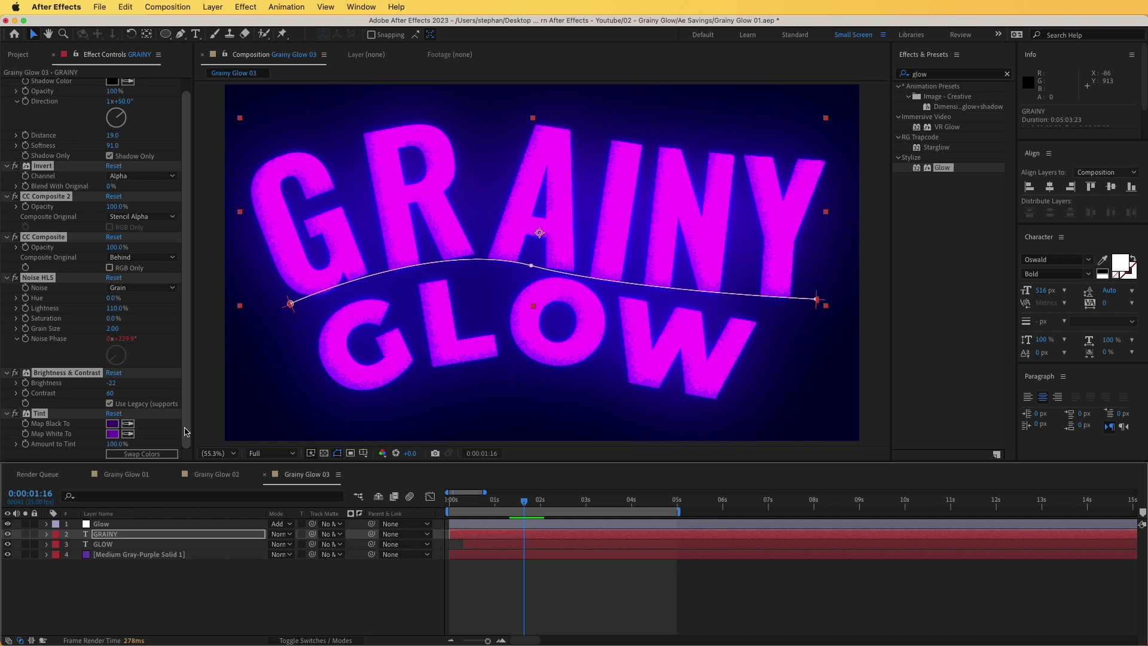
left_click(114, 455)
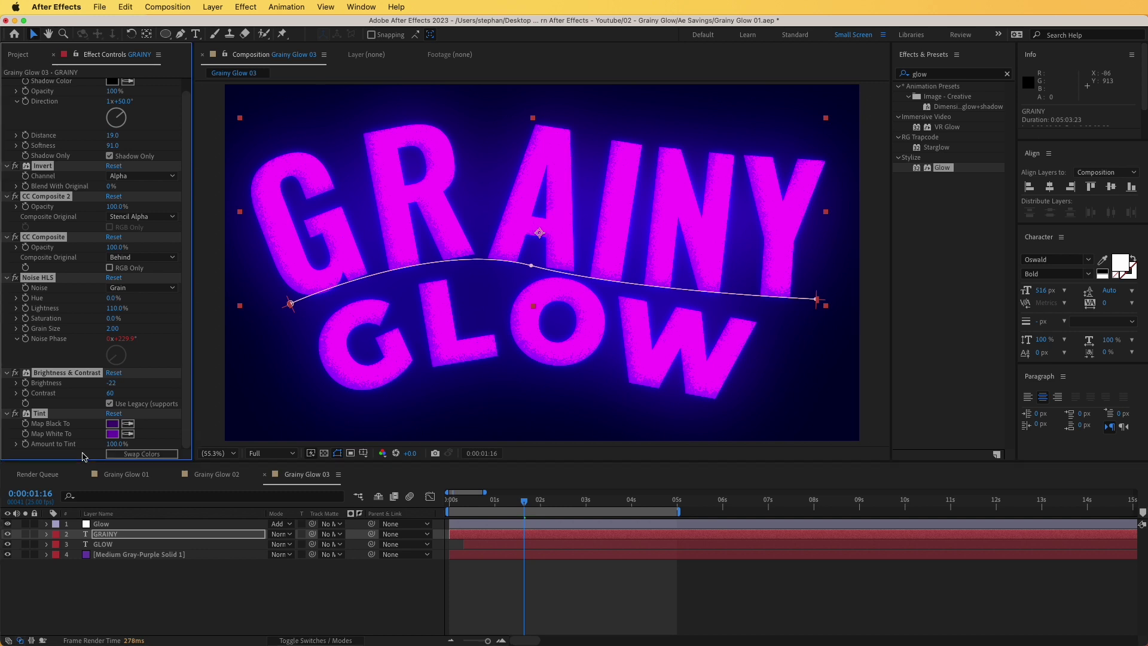
left_click(156, 436)
left_click(113, 434)
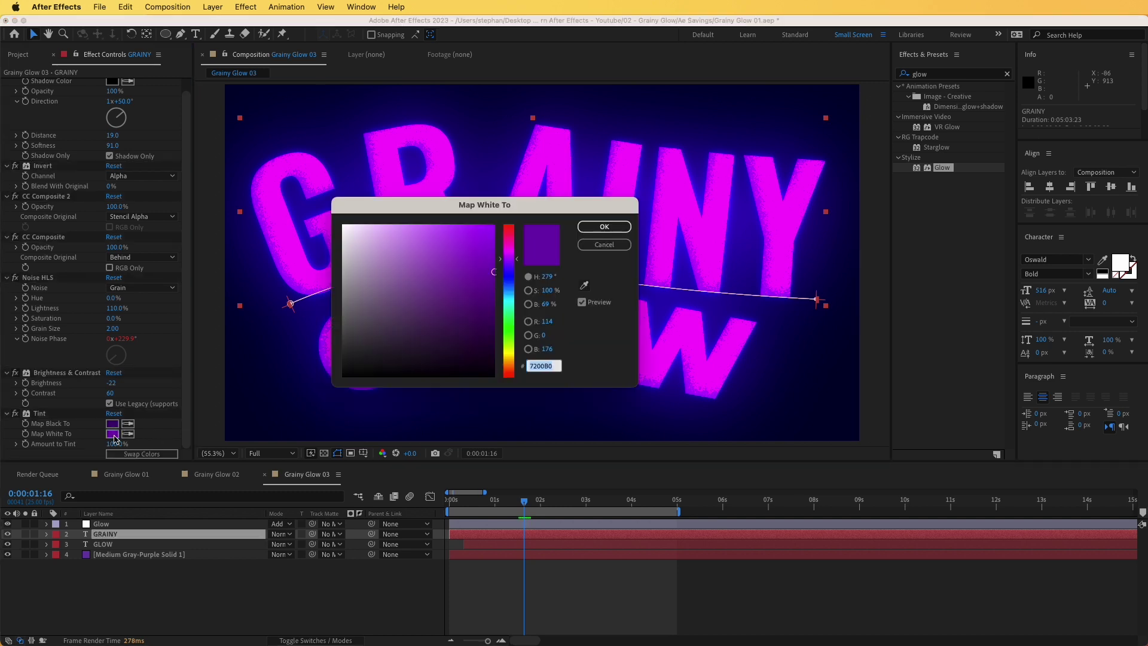
left_click_drag(509, 259, 510, 367)
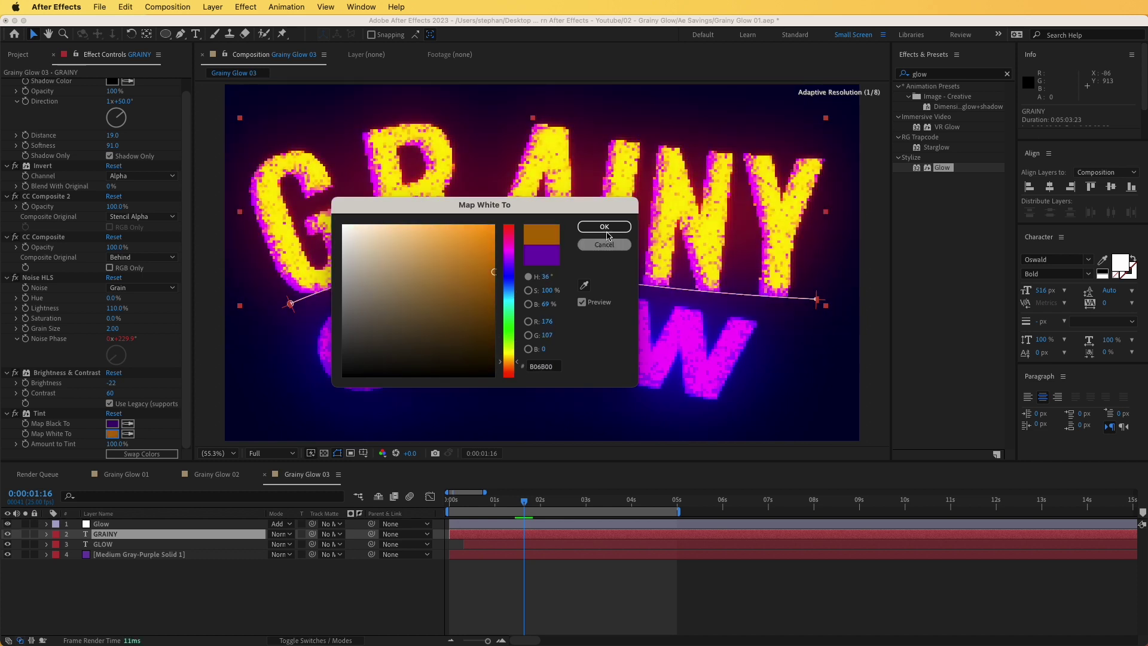
left_click(603, 226)
left_click(287, 583)
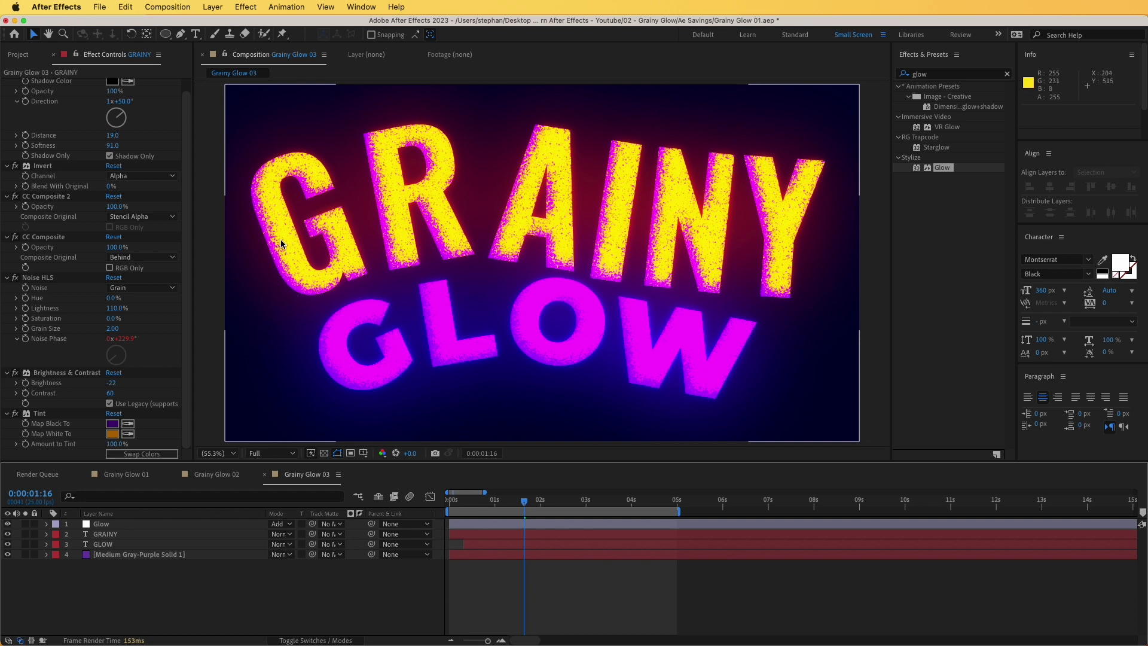
Change the Tint effect's Map Black To colour on the GRAINY layer to dark red, 770000.
left_click(114, 425)
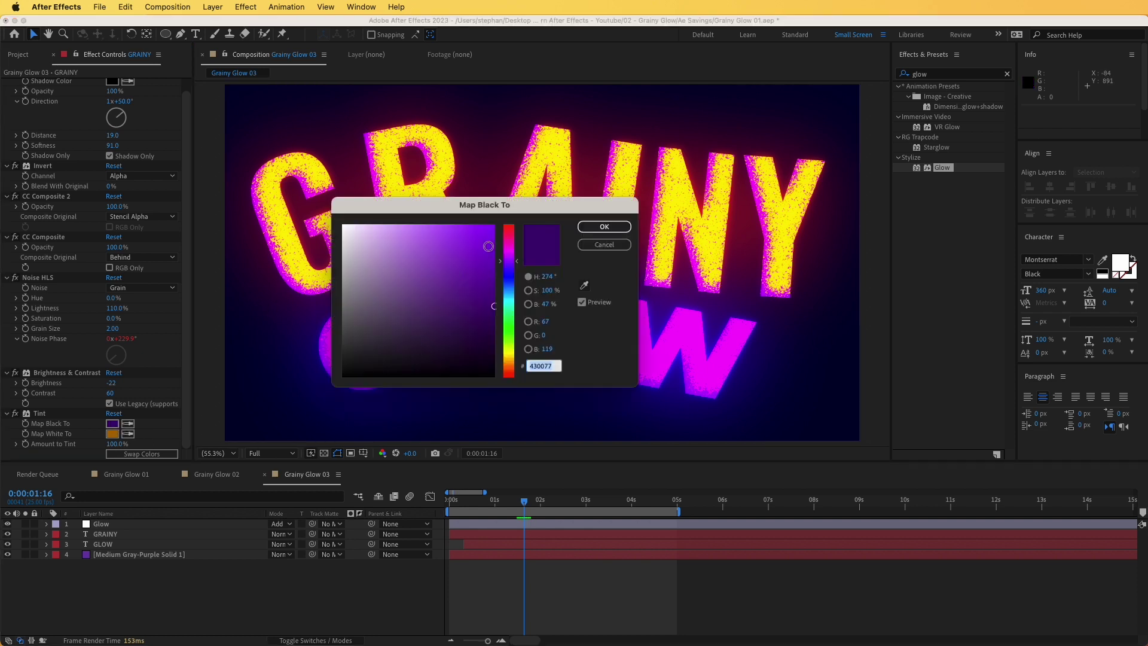
left_click_drag(511, 263, 510, 223)
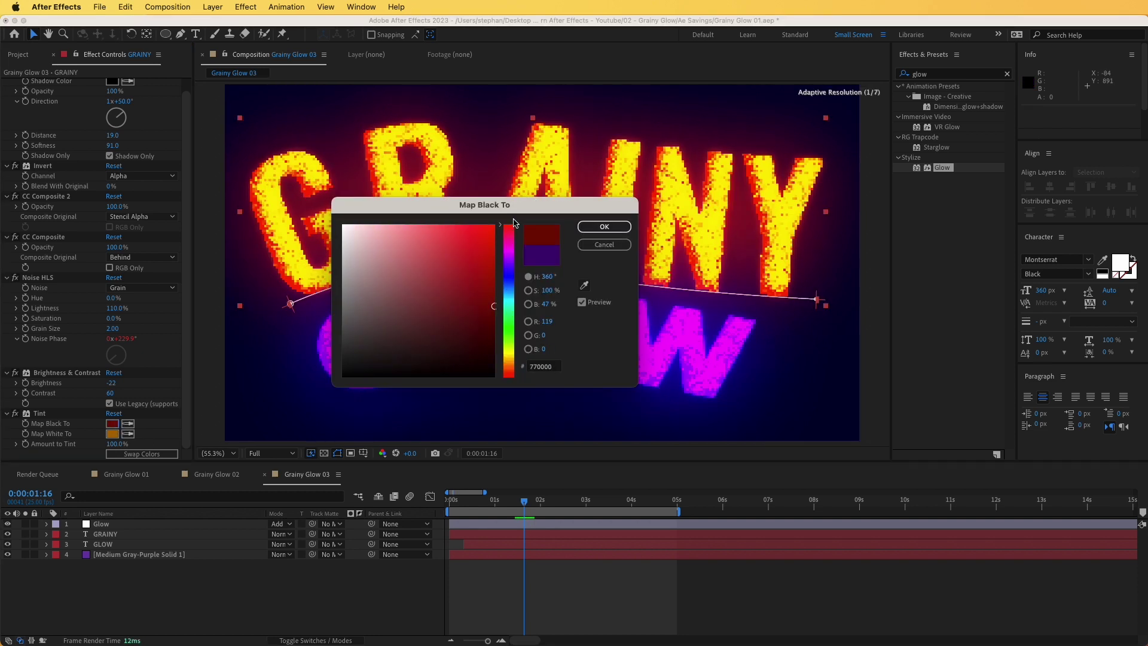
left_click(604, 226)
left_click(281, 603)
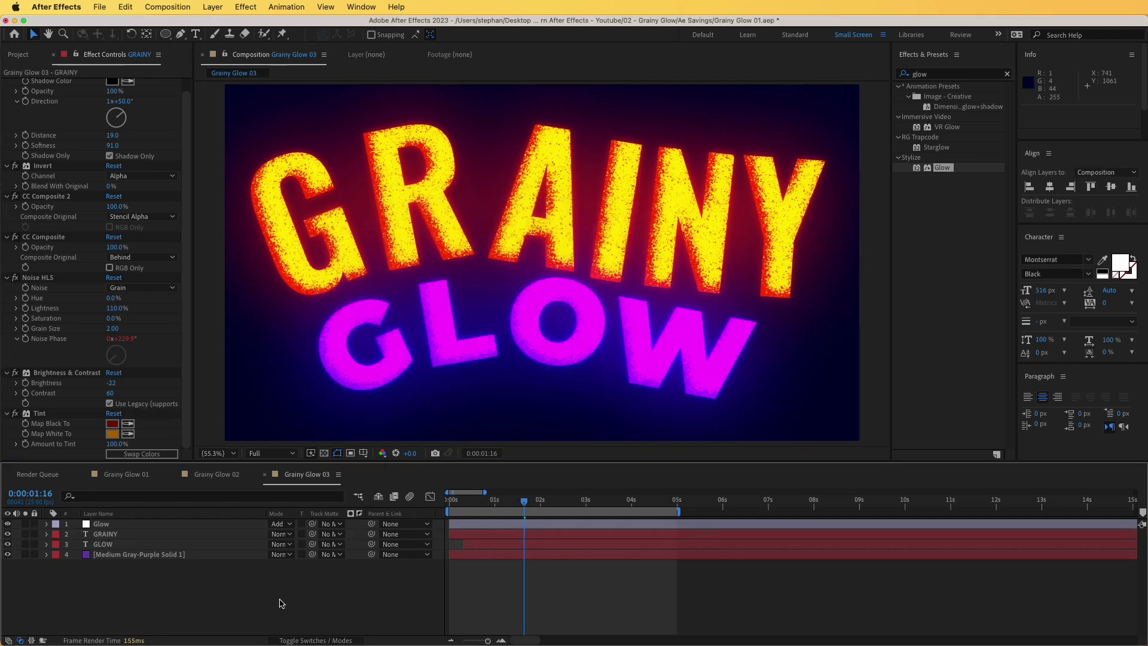
Preview the finished GRAINY GLOW text animation with its glow and moving grain.
left_click(469, 523)
key("space")
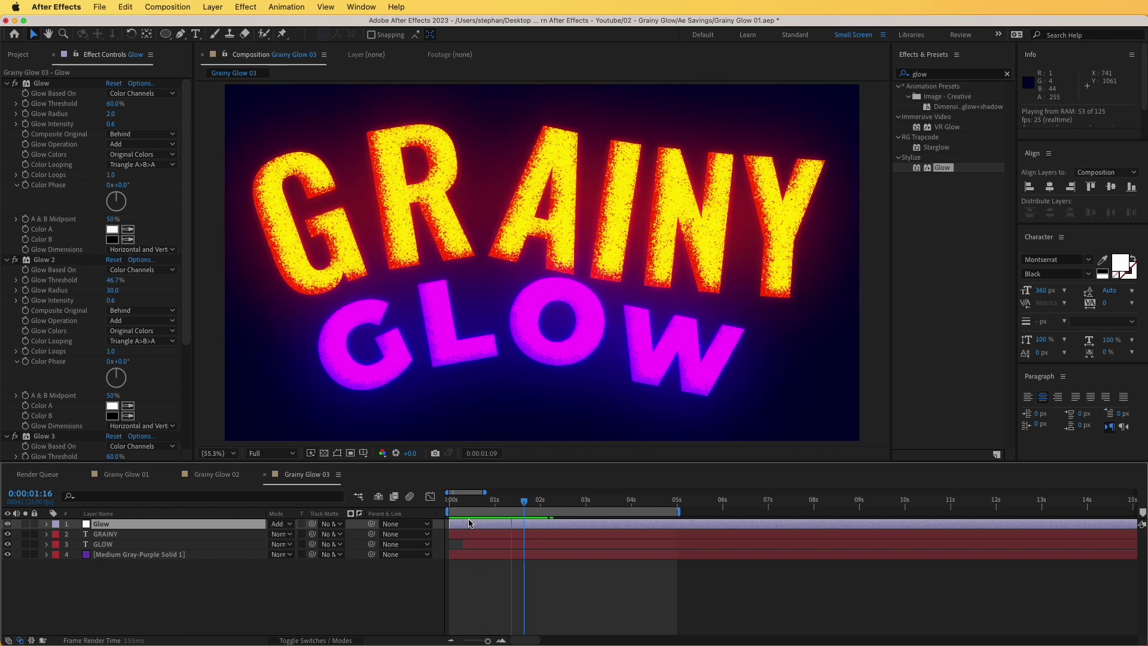
key("space")
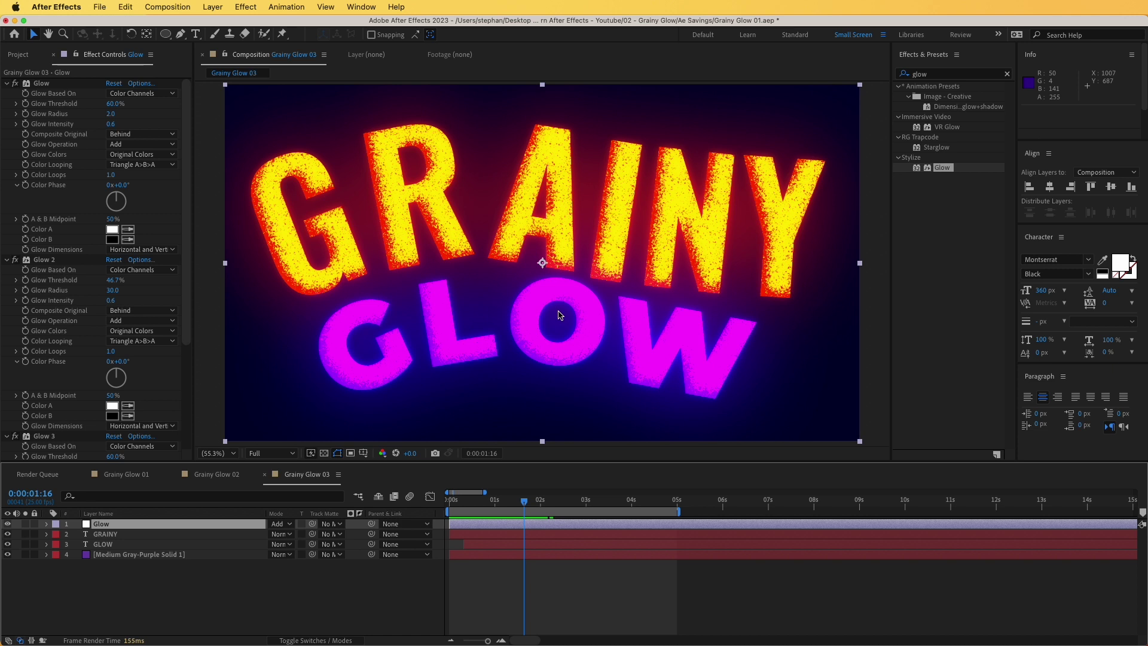
Open the Grainy Glow 02 composition and preview its glowing circle animation.
left_click(214, 479)
left_click(227, 568)
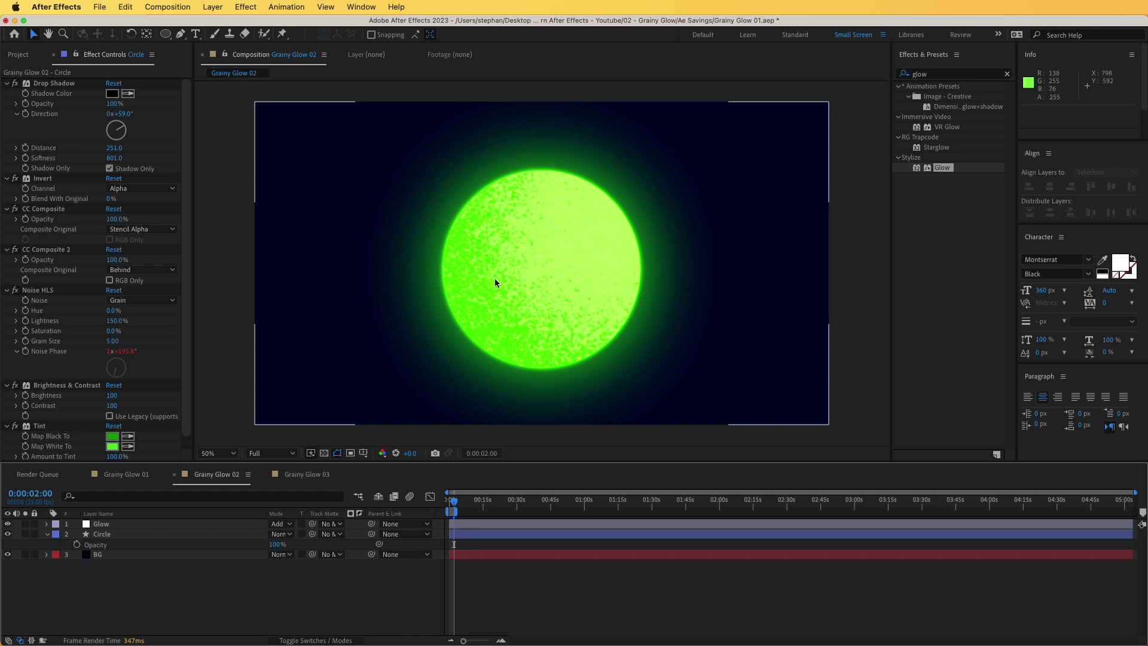
key("space")
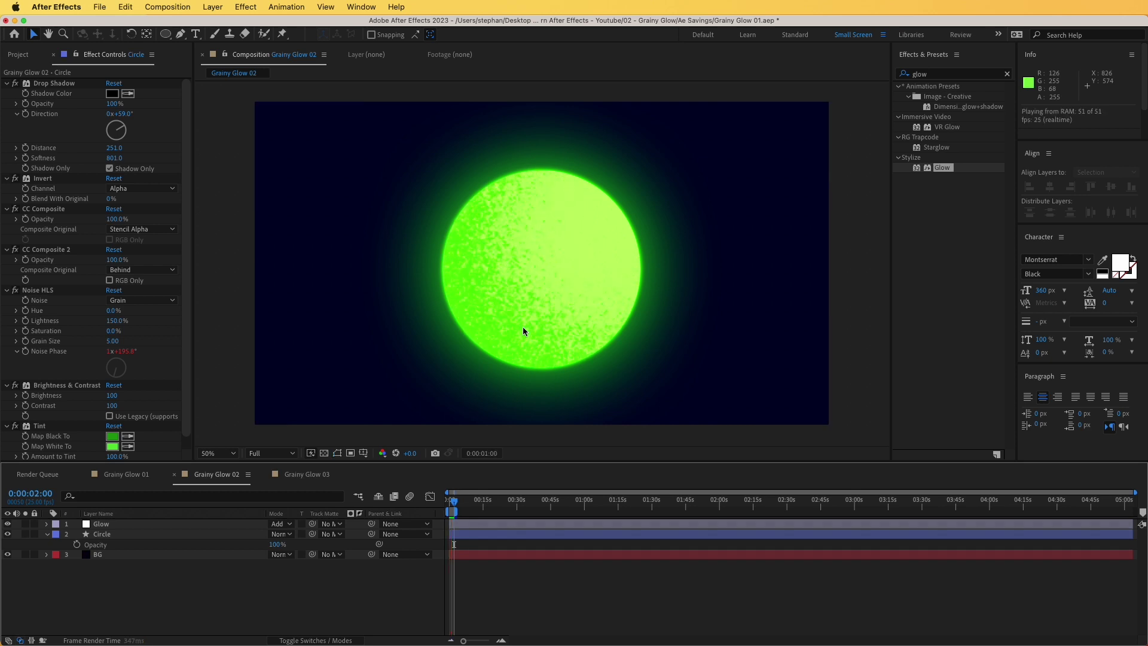